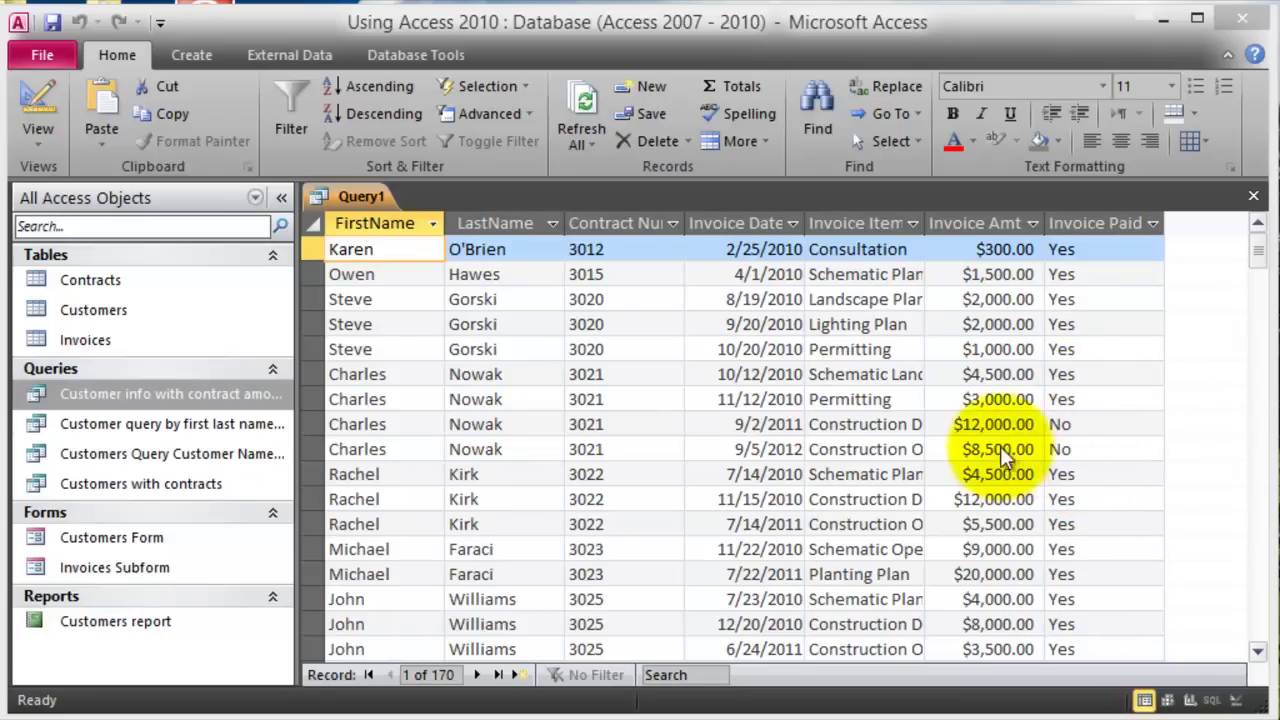
Close the open query without saving its design changes.
left_click(1082, 449)
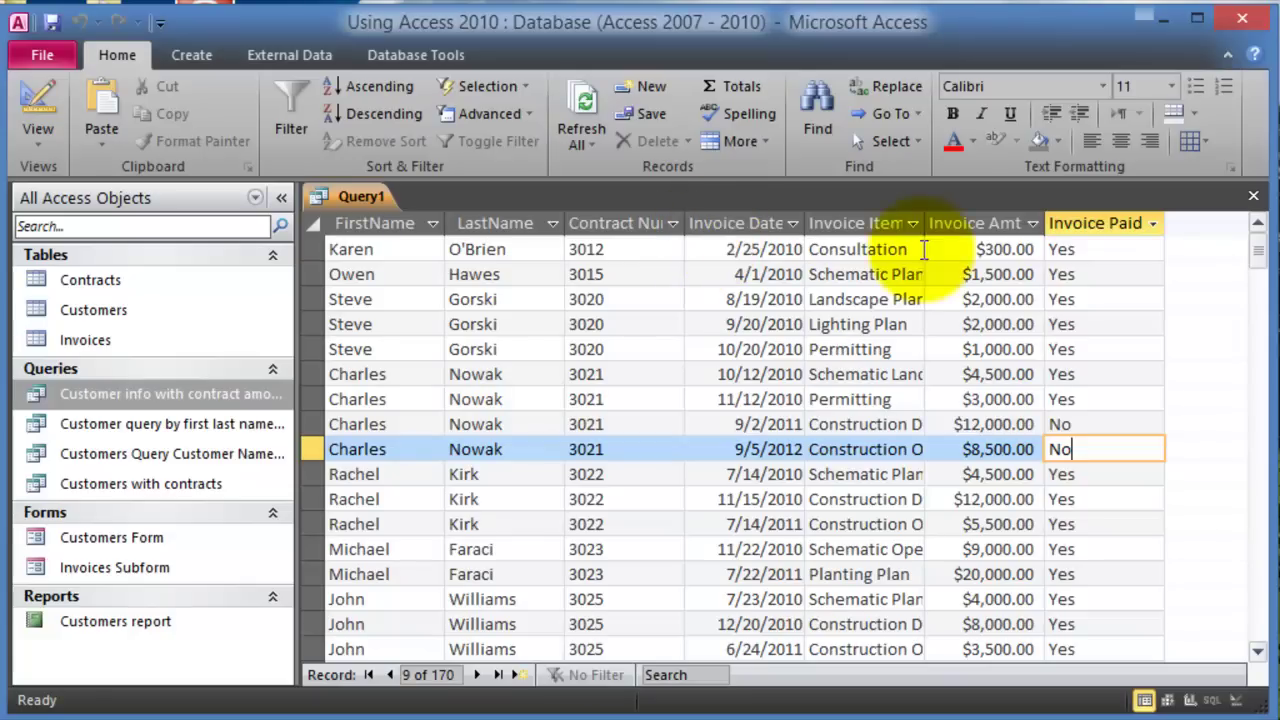
left_click(1254, 200)
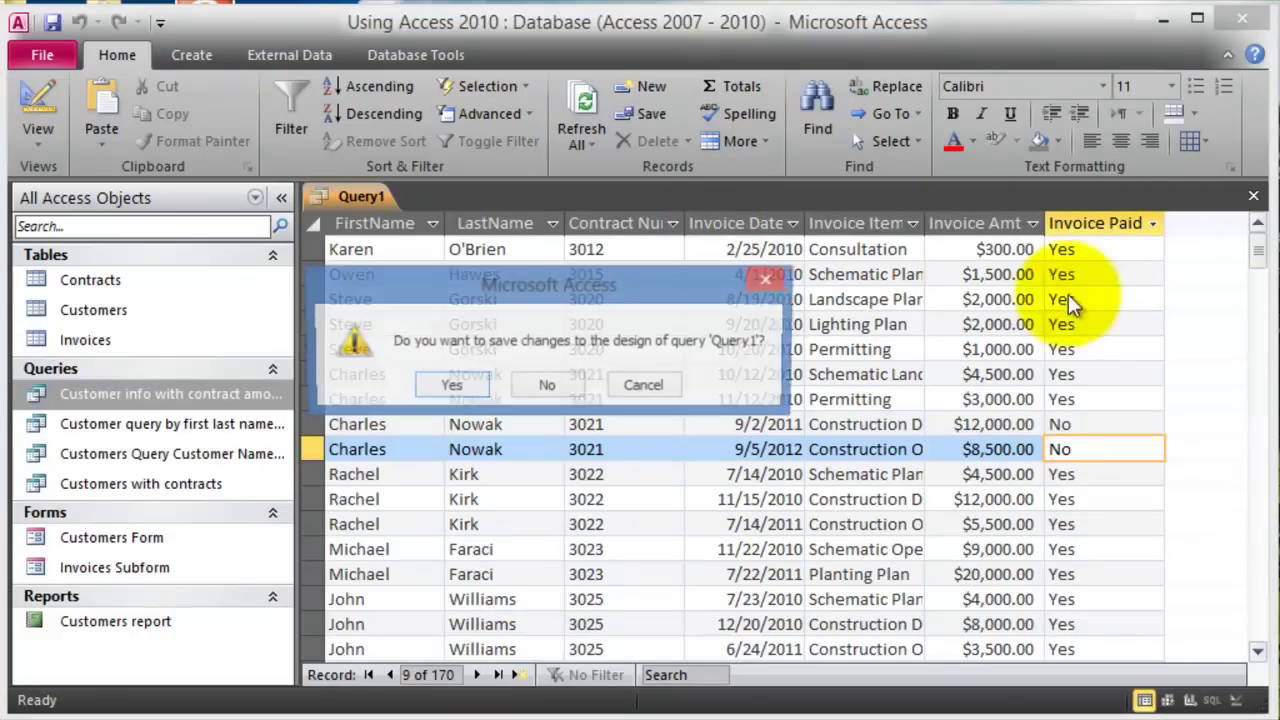
left_click(548, 387)
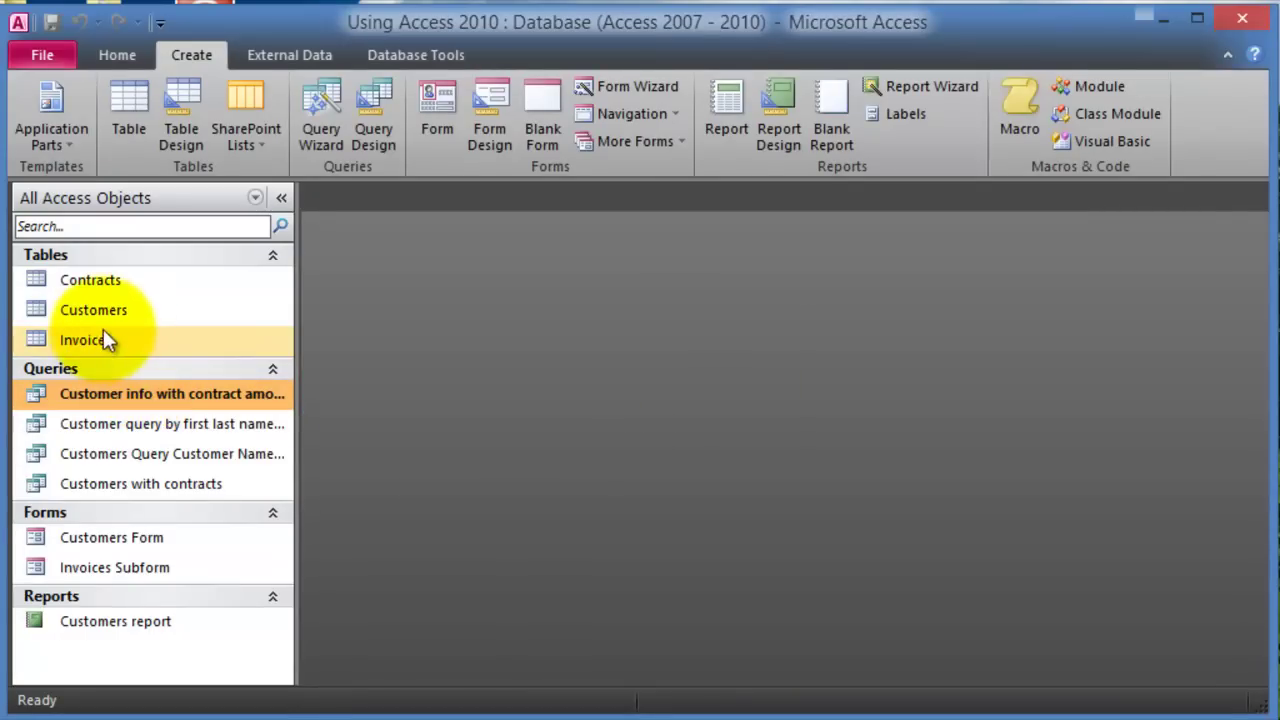
Create a new query in Design view with the Contracts, Customers and Invoices tables.
left_click(369, 128)
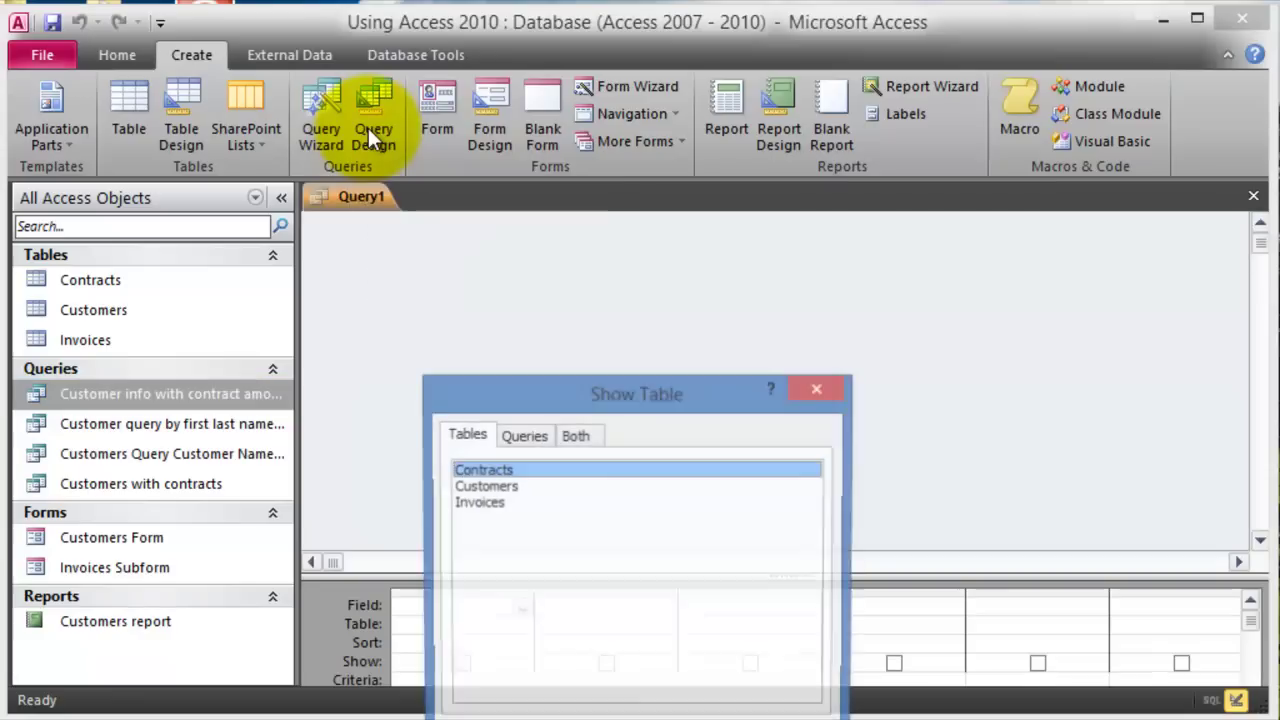
left_click_drag(570, 400, 1012, 280)
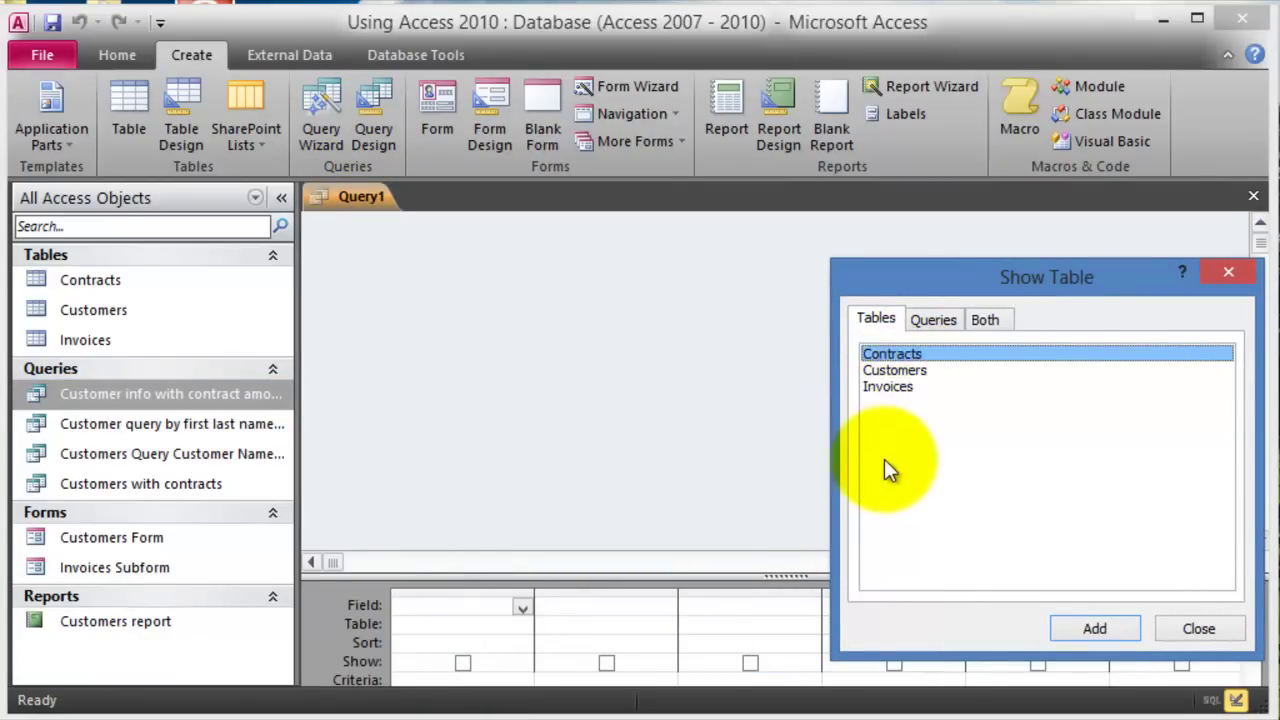
left_click(1097, 627)
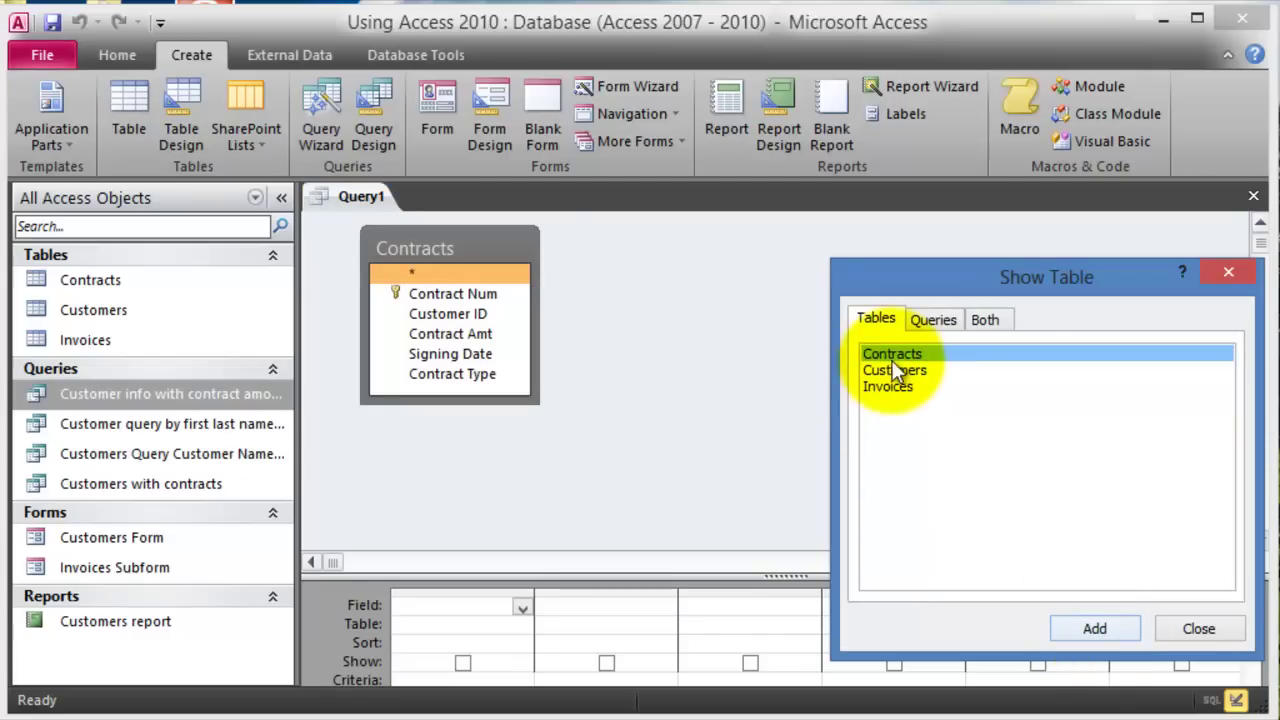
left_click(888, 371)
left_click(1097, 624)
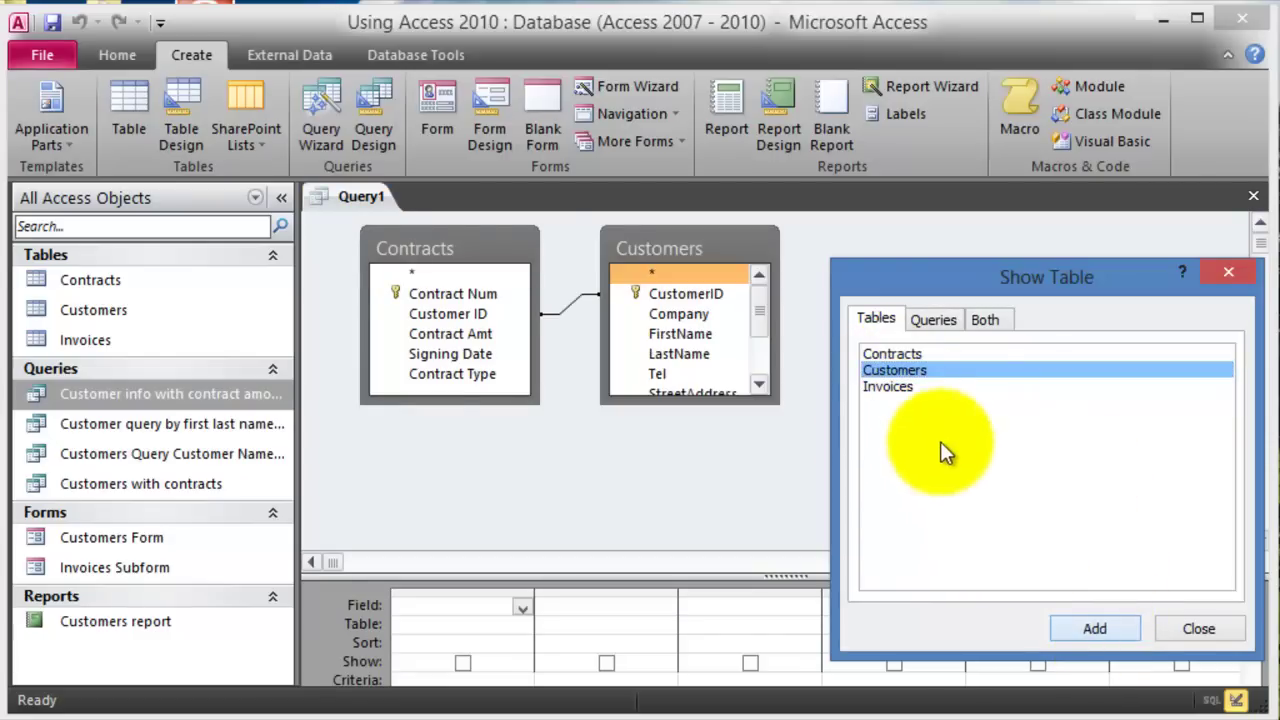
left_click(885, 385)
left_click(1097, 628)
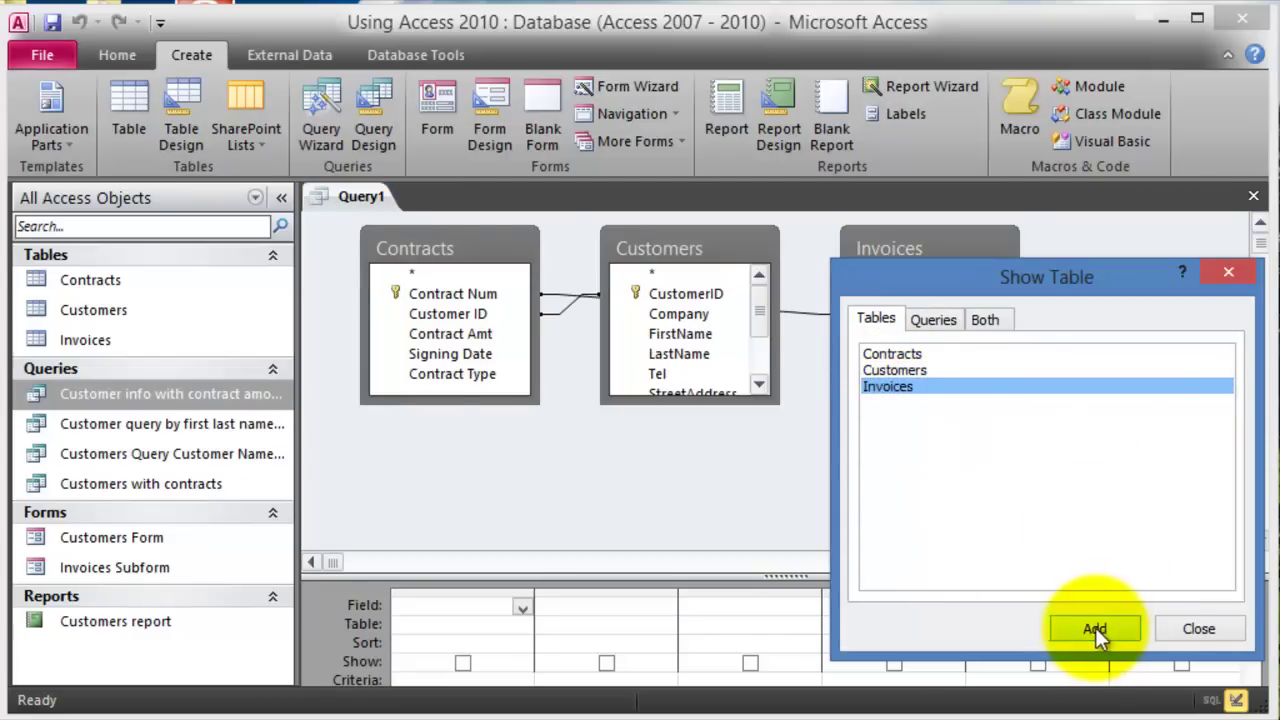
left_click(1195, 626)
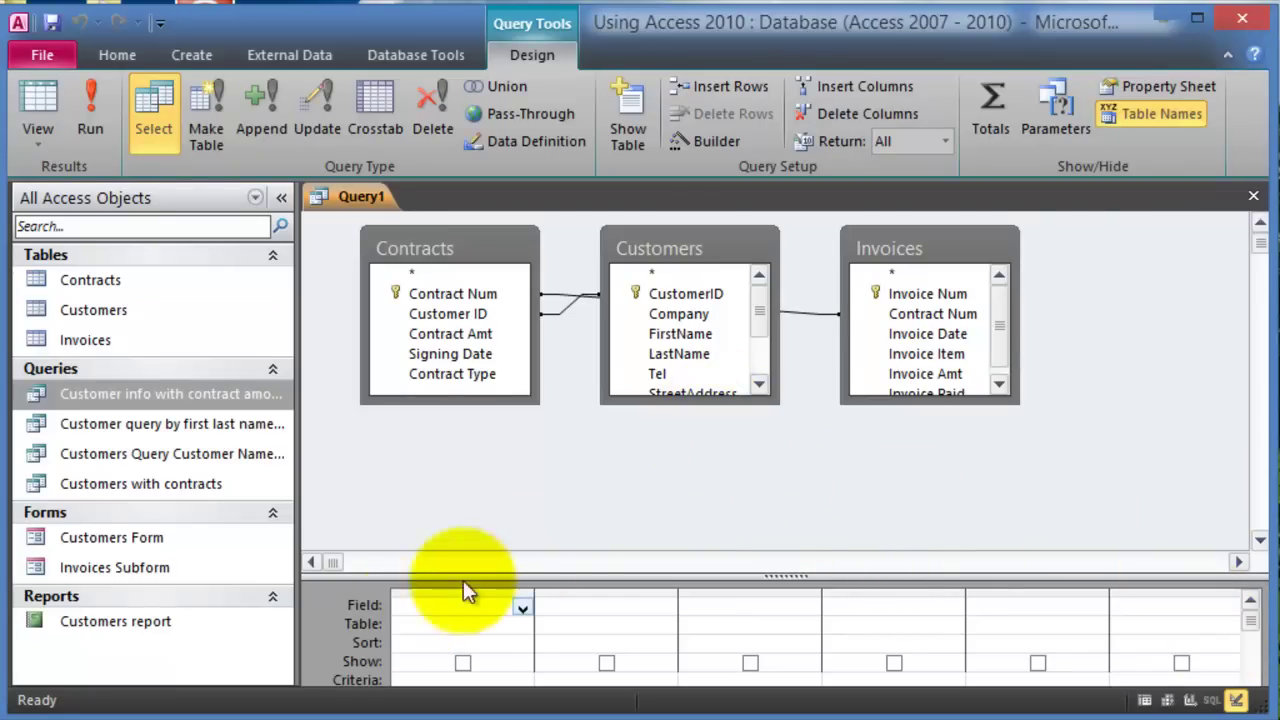
Add FirstName and LastName from Customers and Contract Num from Contracts to the query's design grid.
left_click(676, 316)
left_click(680, 336)
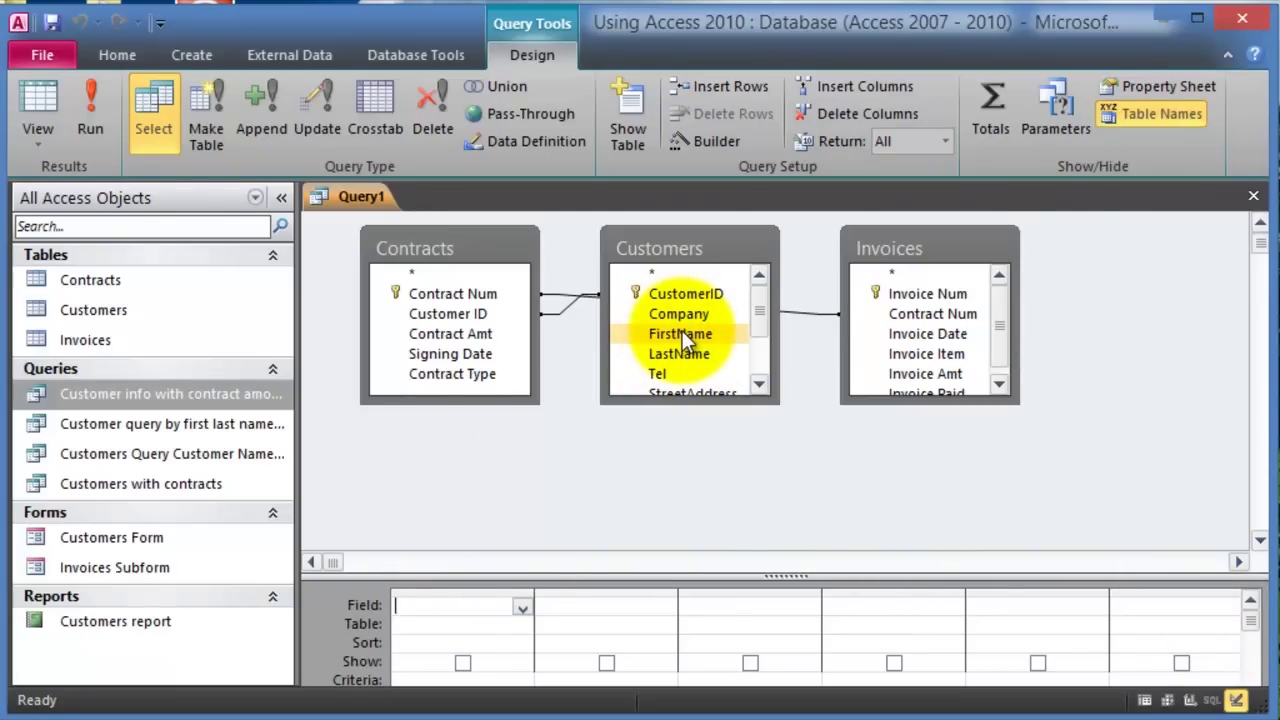
double_click(682, 332)
left_click(680, 354)
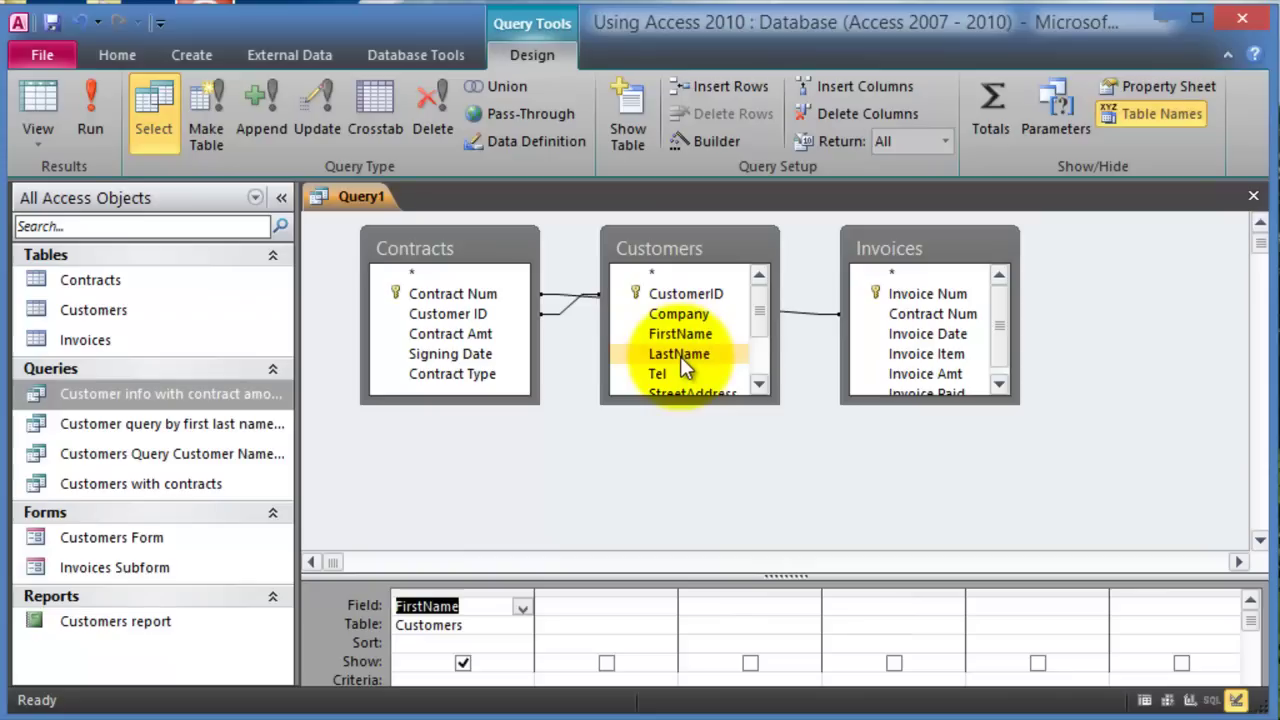
double_click(680, 354)
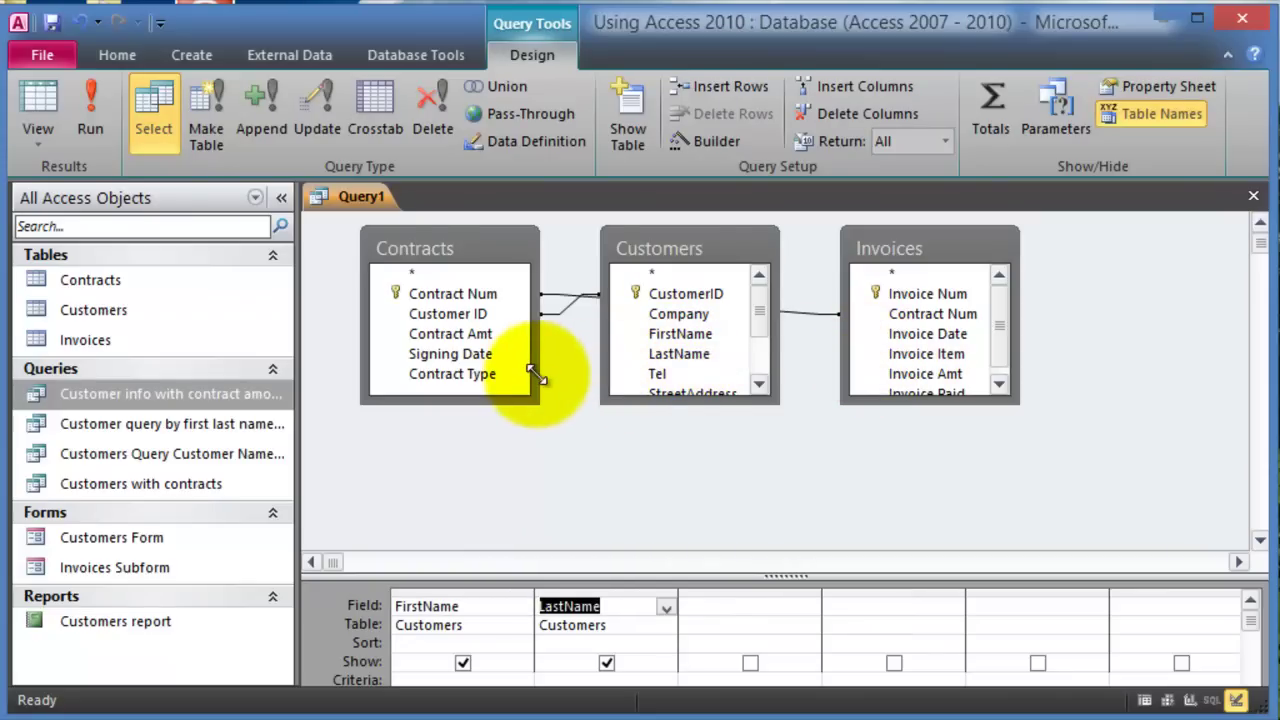
left_click(490, 334)
left_click(473, 294)
double_click(473, 294)
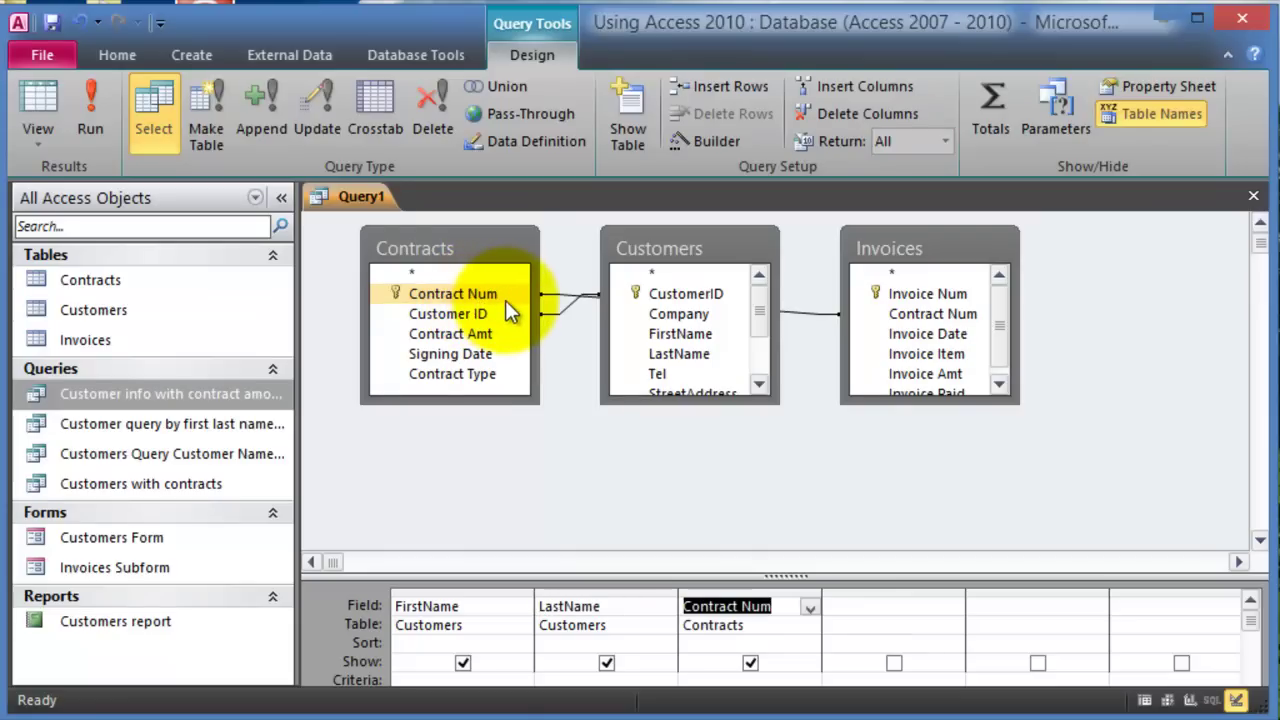
Add the Invoice Date, Invoice Item and Invoice Amt fields from the Invoices table to the query.
left_click(927, 335)
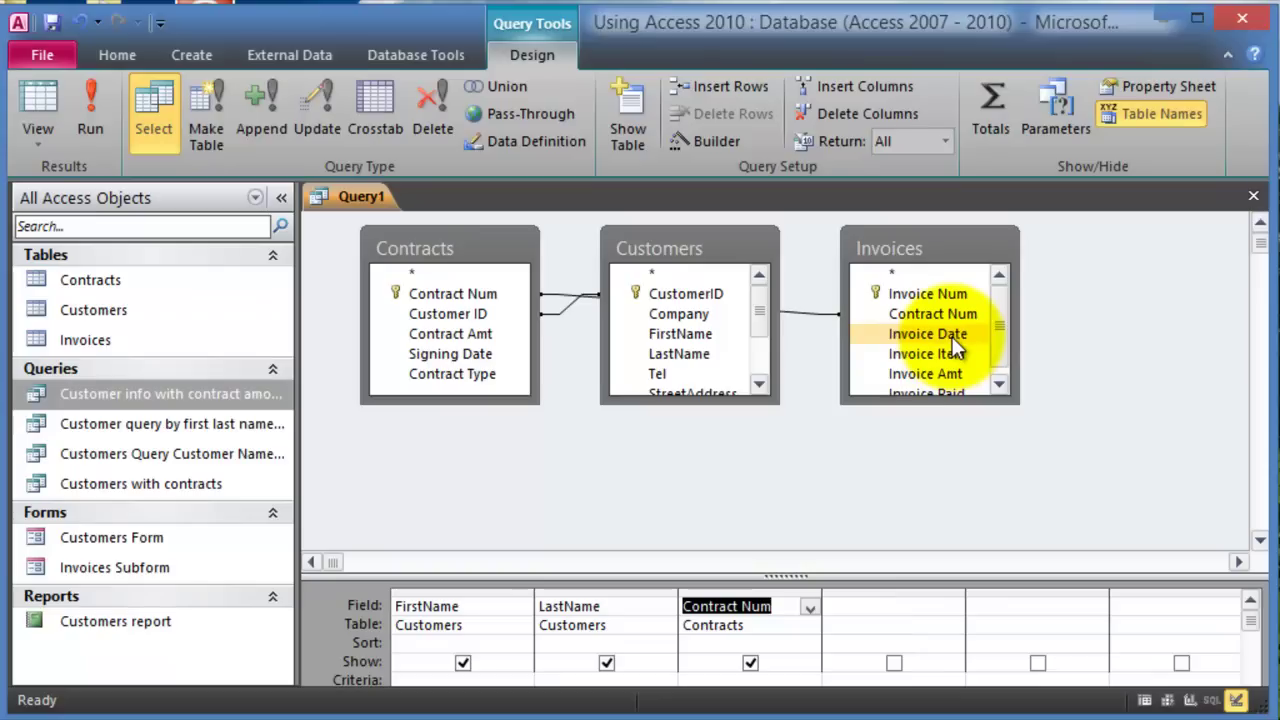
double_click(954, 340)
left_click(946, 357)
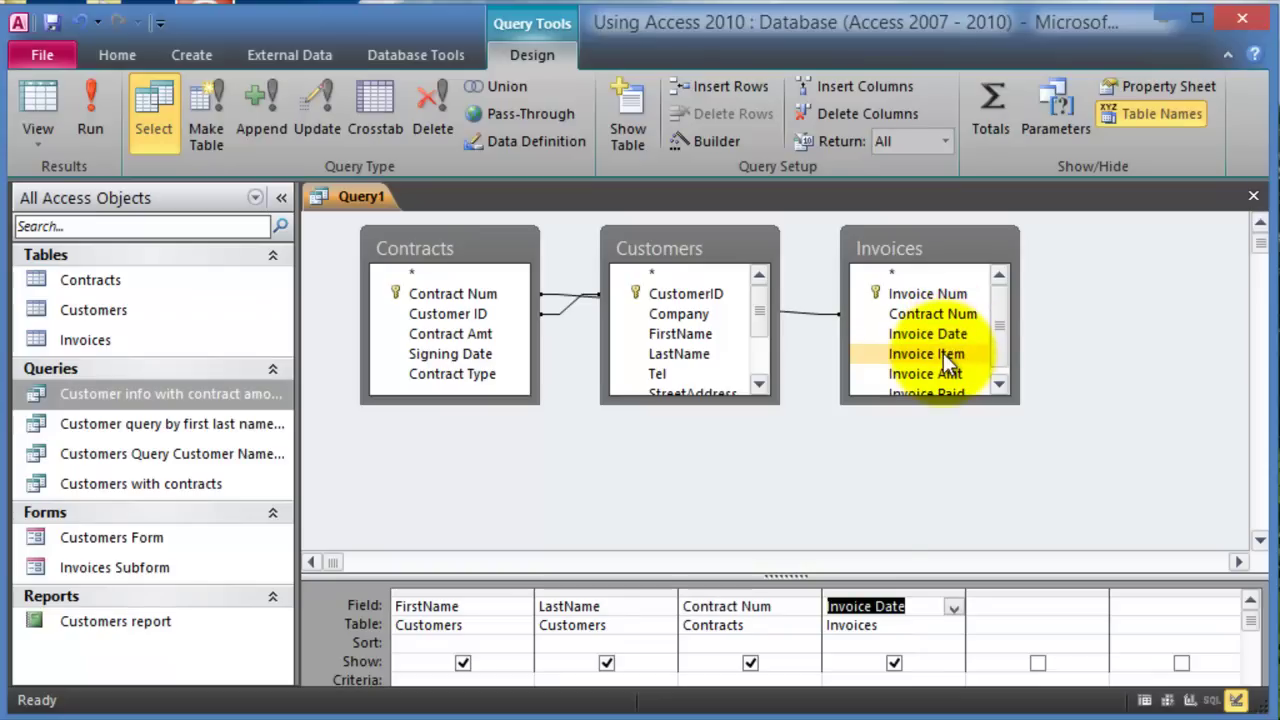
double_click(948, 360)
left_click(963, 373)
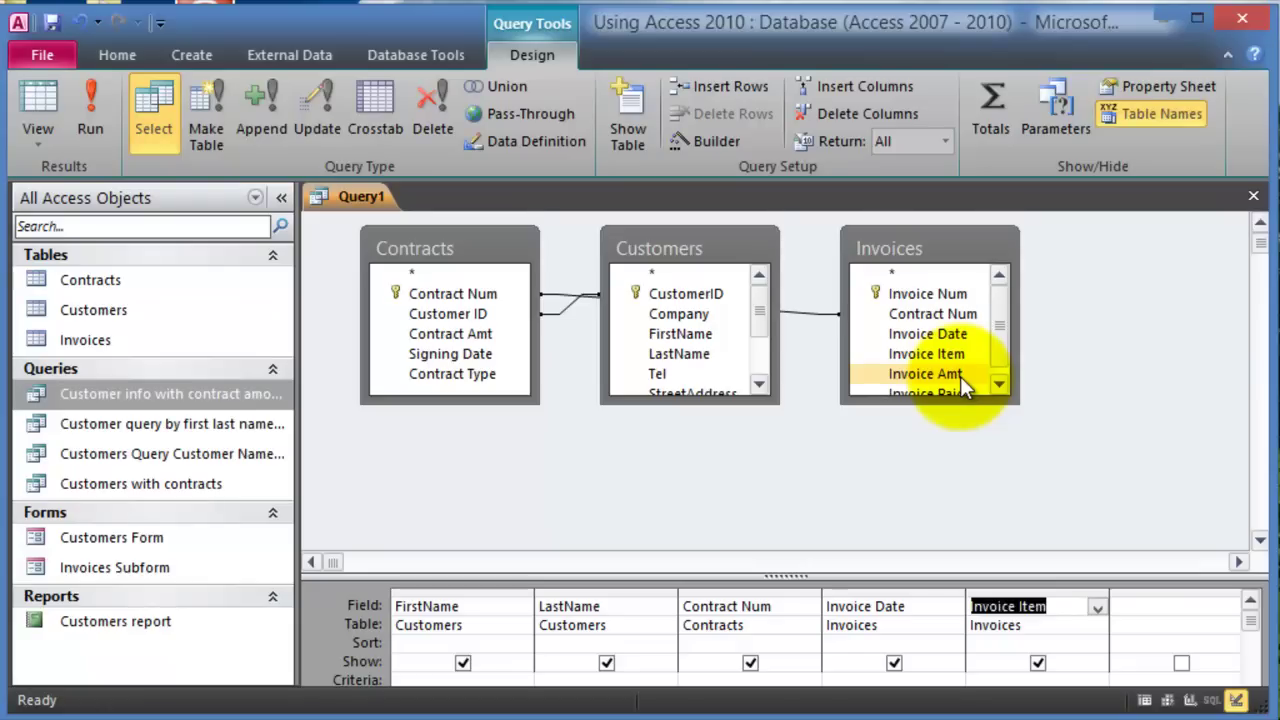
double_click(960, 376)
Add the Invoice Paid field from the Invoices table as the last query column and run the query.
left_click(1001, 387)
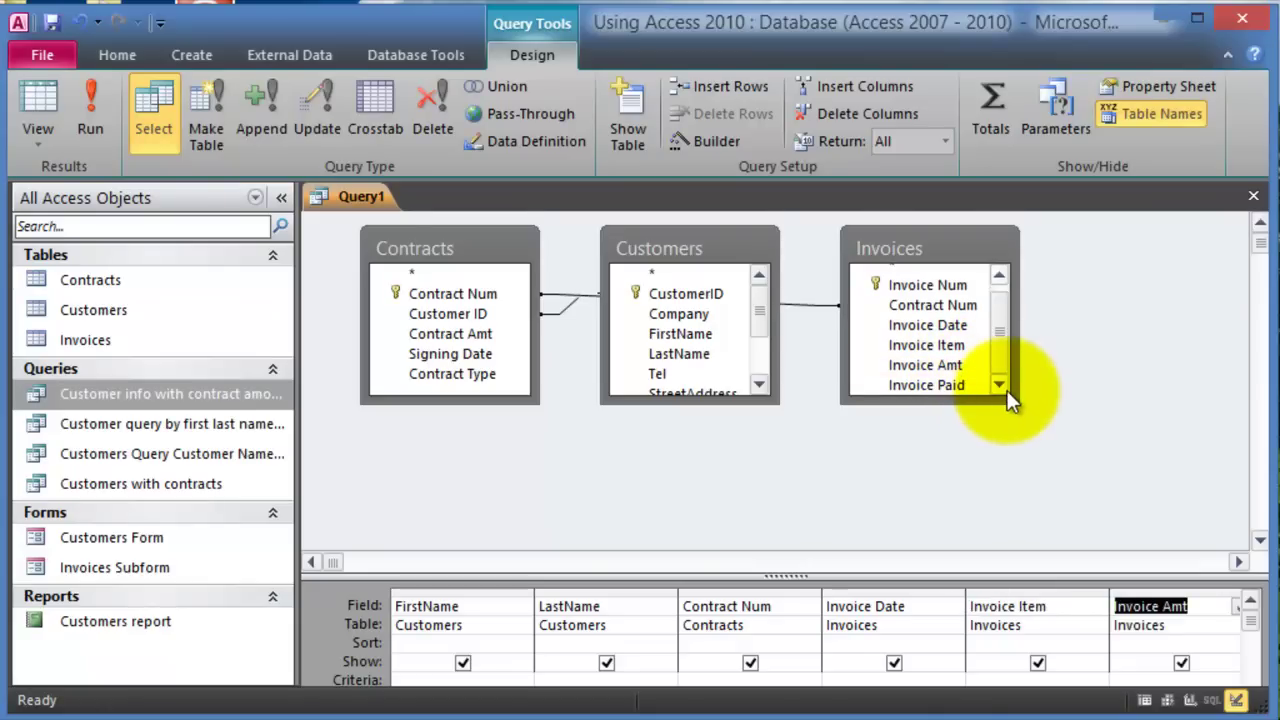
left_click(955, 386)
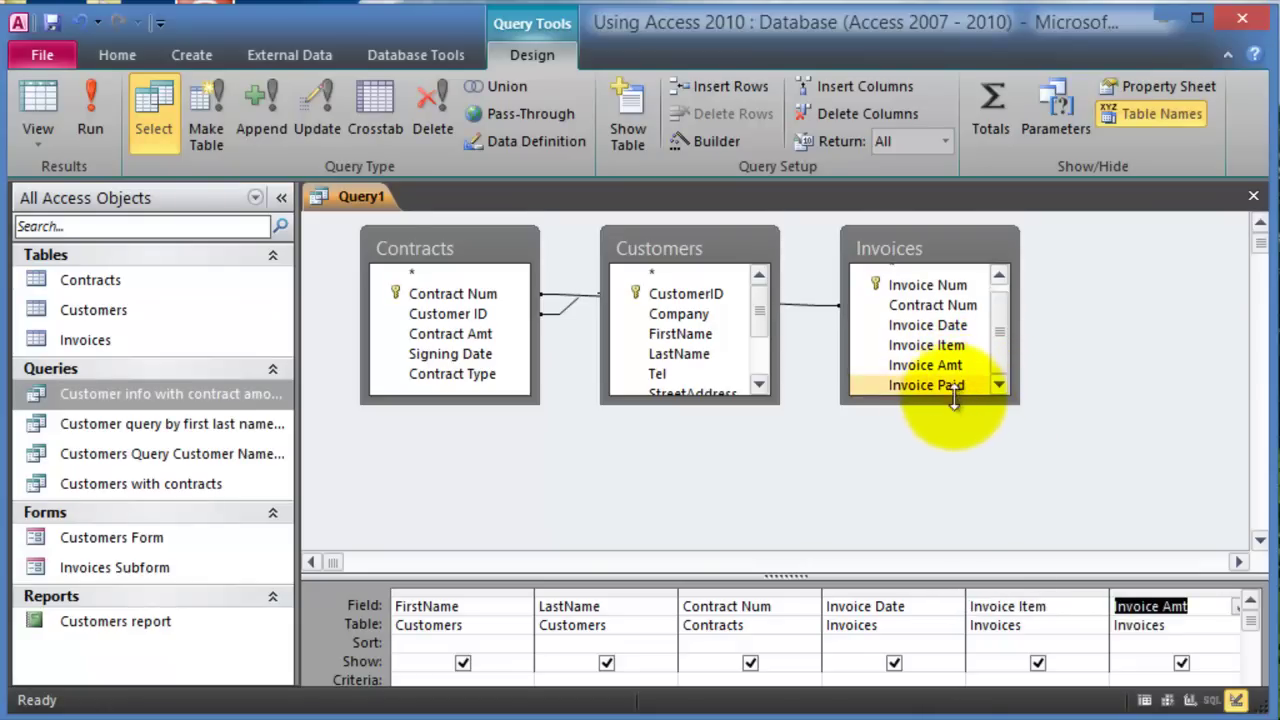
left_click_drag(951, 406, 951, 510)
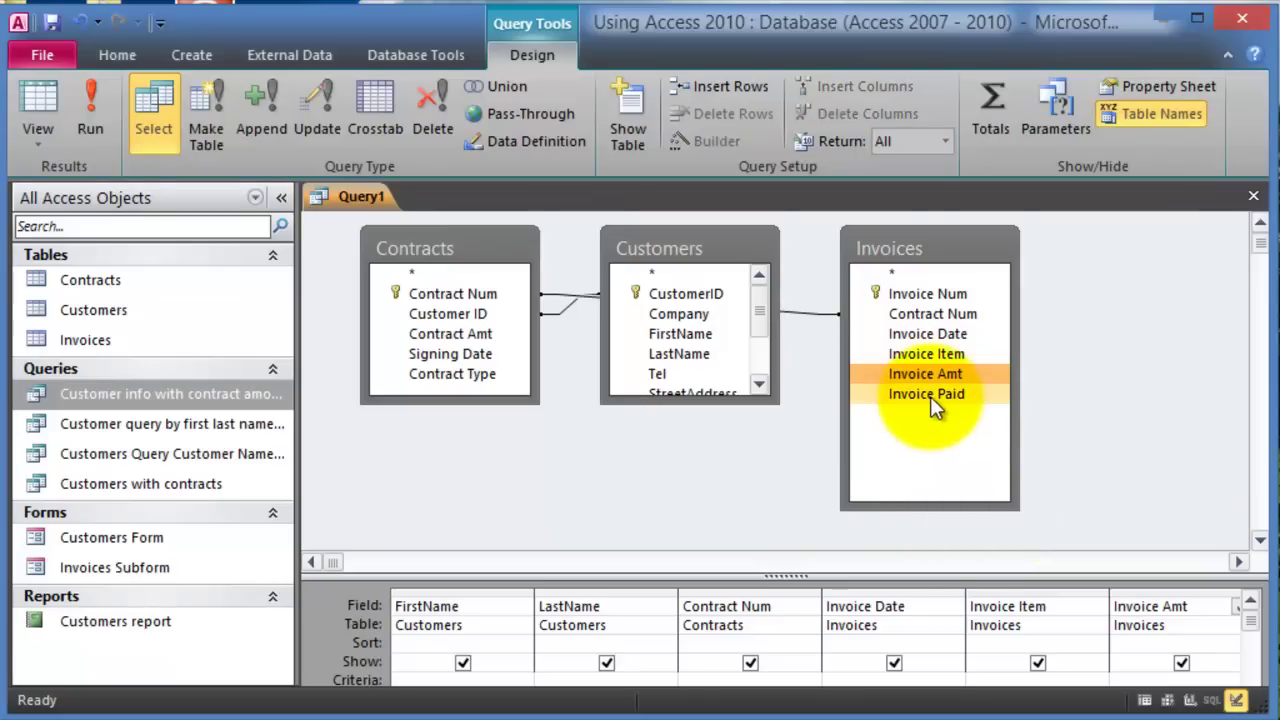
left_click_drag(929, 393, 1262, 645)
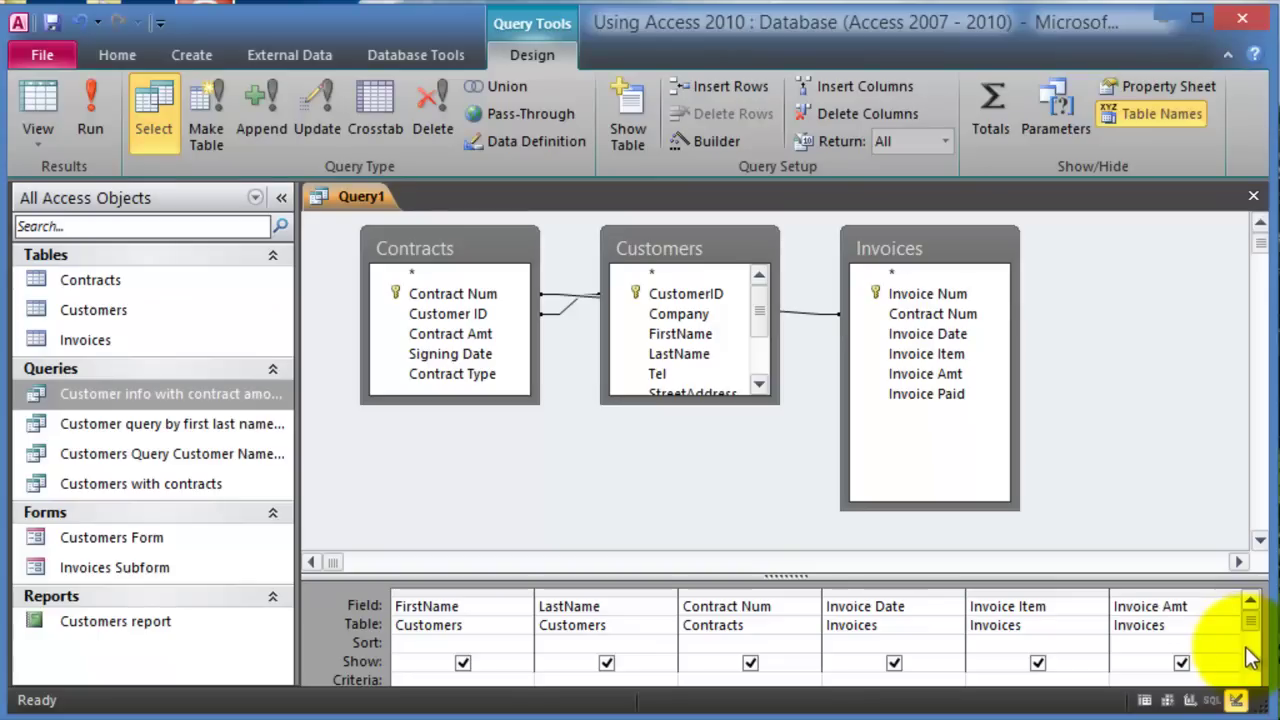
left_click(105, 127)
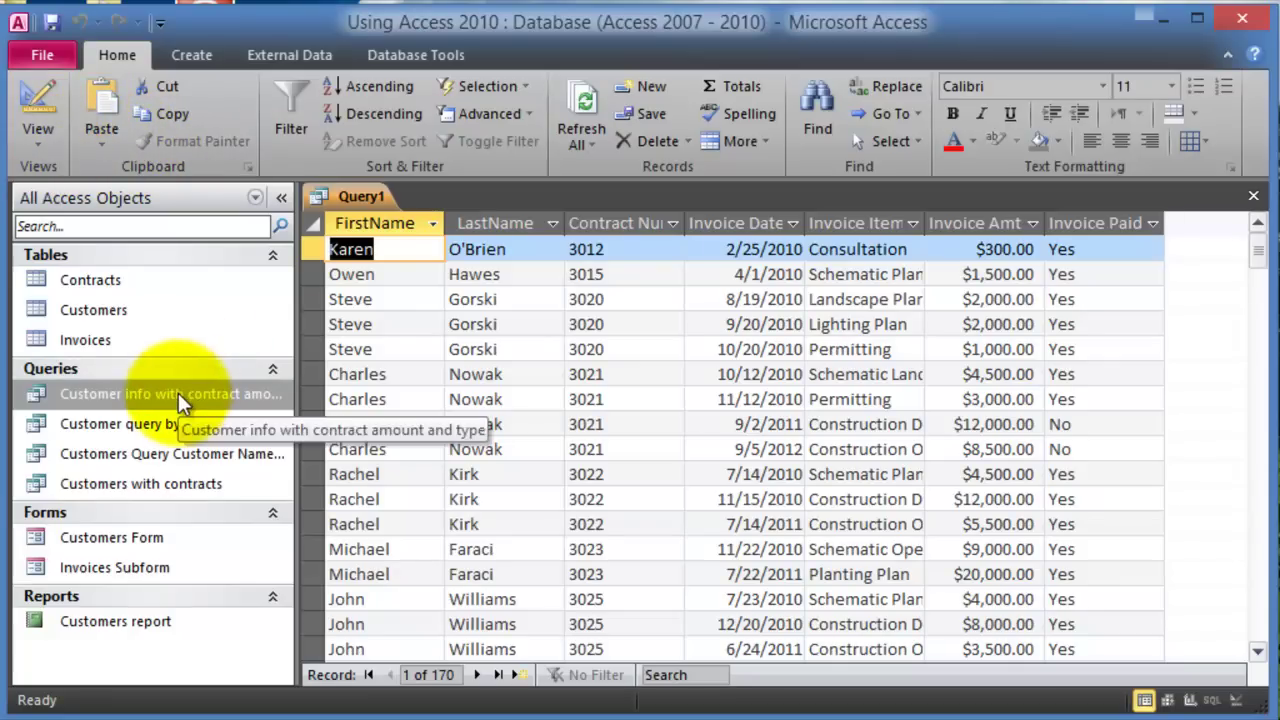
Return to Design view, sort the query by Invoice Amt in ascending order and run it.
left_click(30, 139)
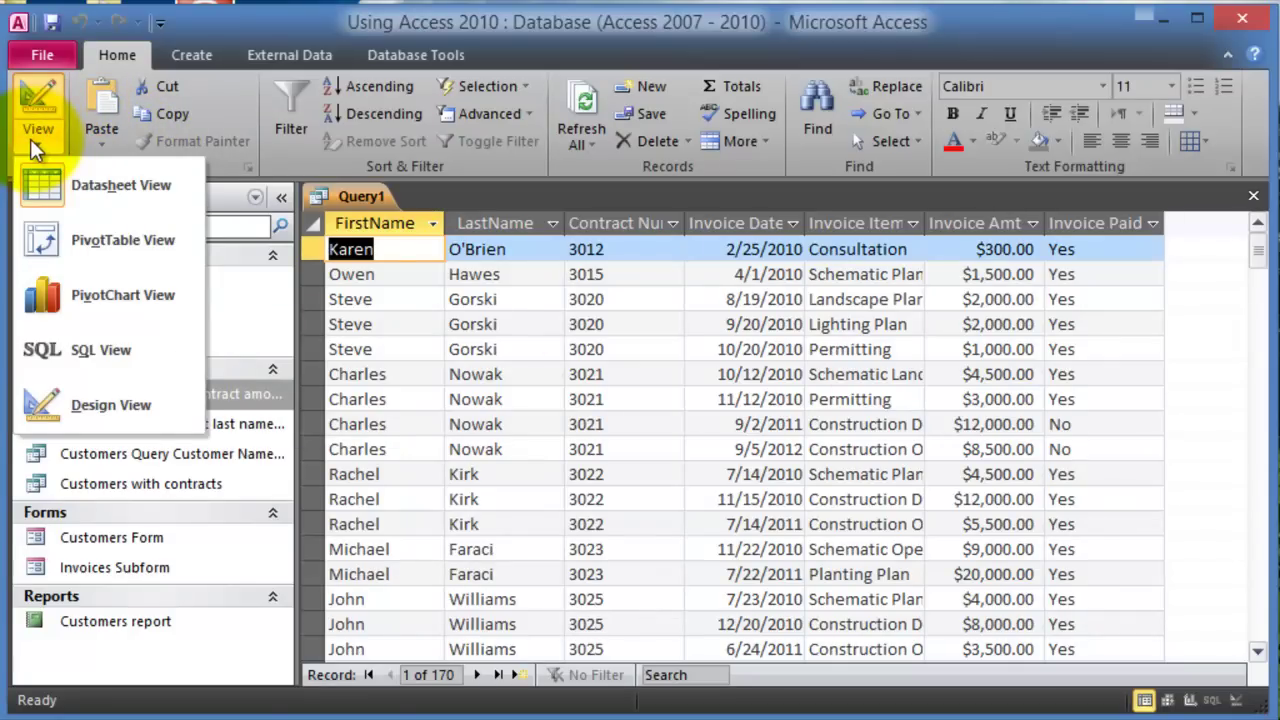
left_click(113, 410)
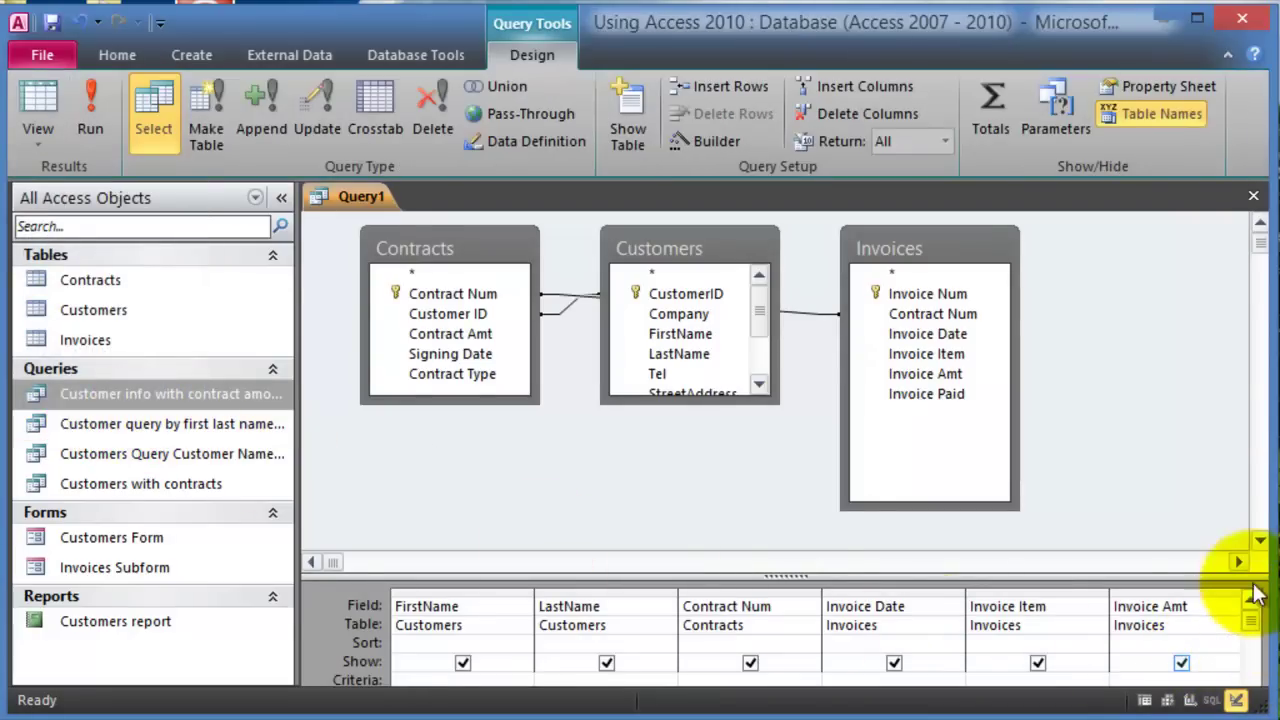
left_click_drag(1203, 520, 1211, 466)
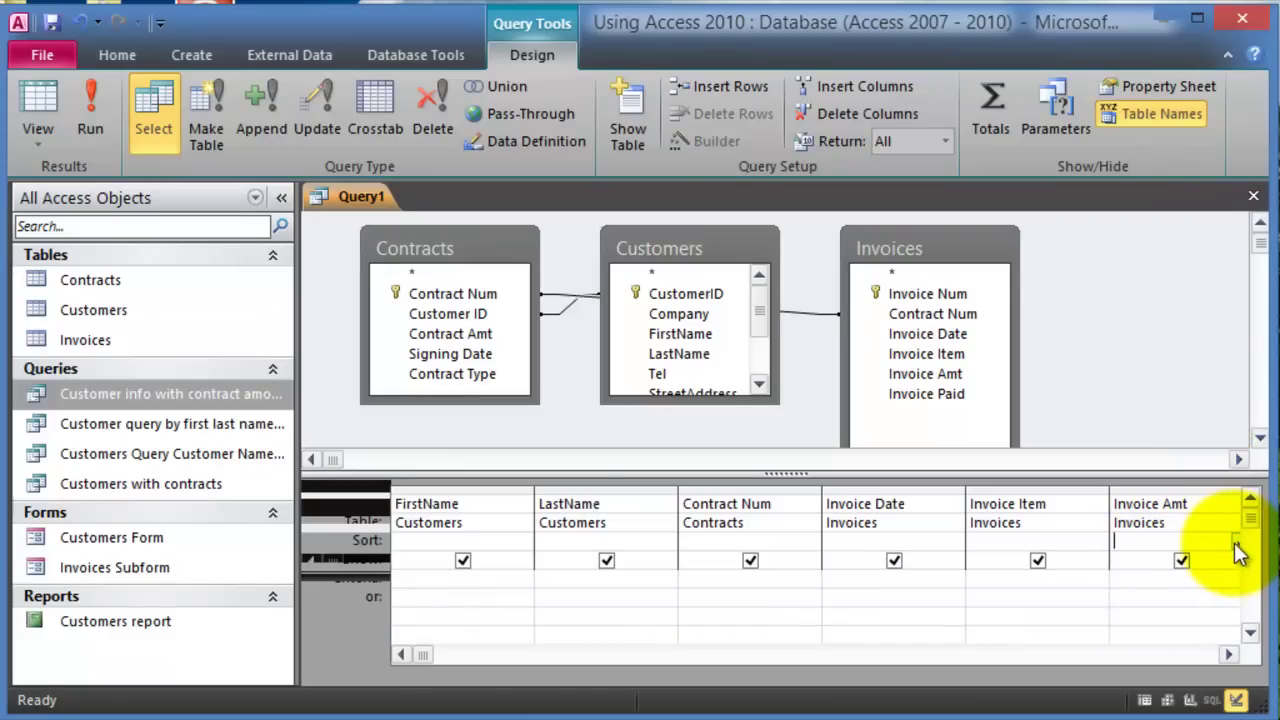
left_click(1236, 551)
left_click(1178, 558)
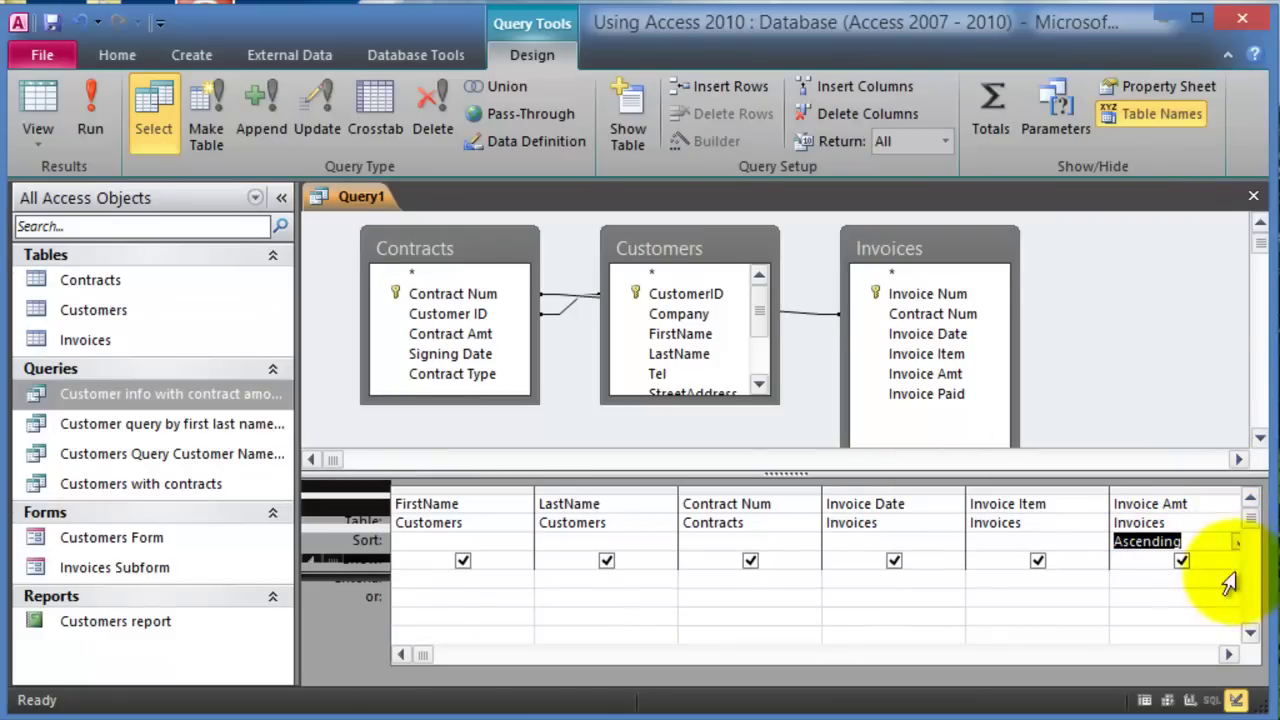
left_click(104, 115)
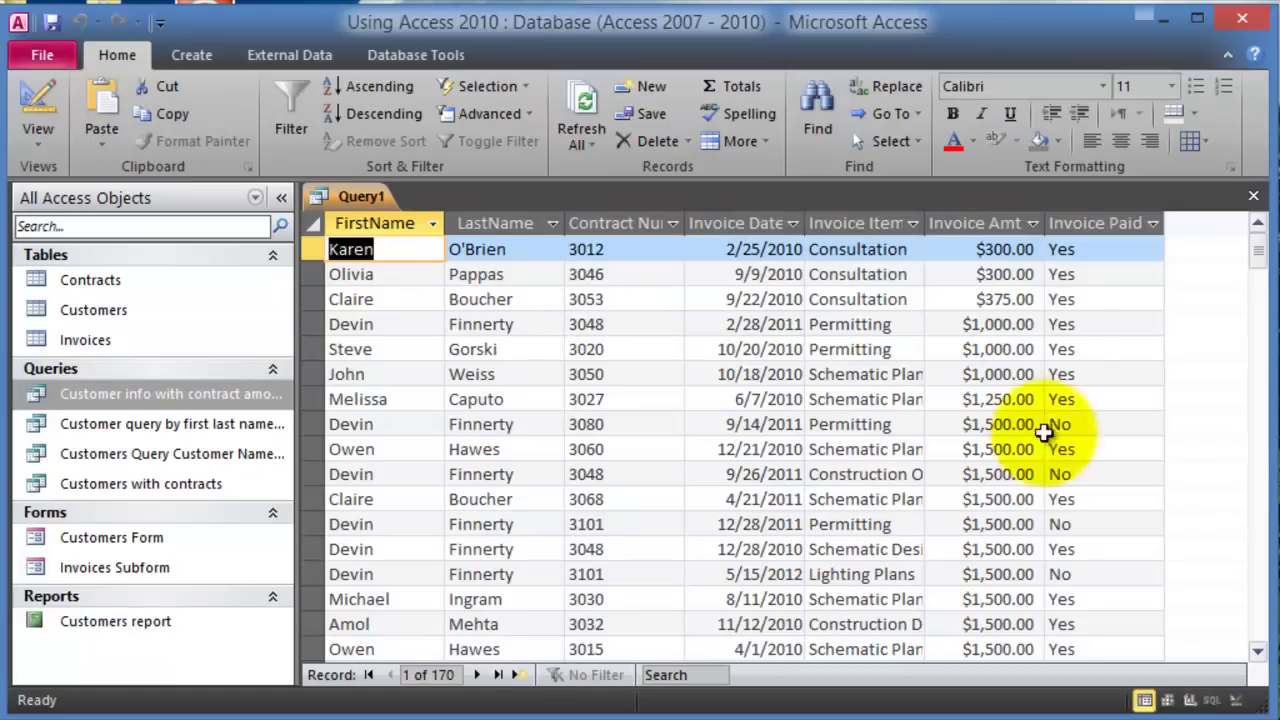
scroll(1086, 374, "down", 2)
scroll(1088, 374, "up", 2)
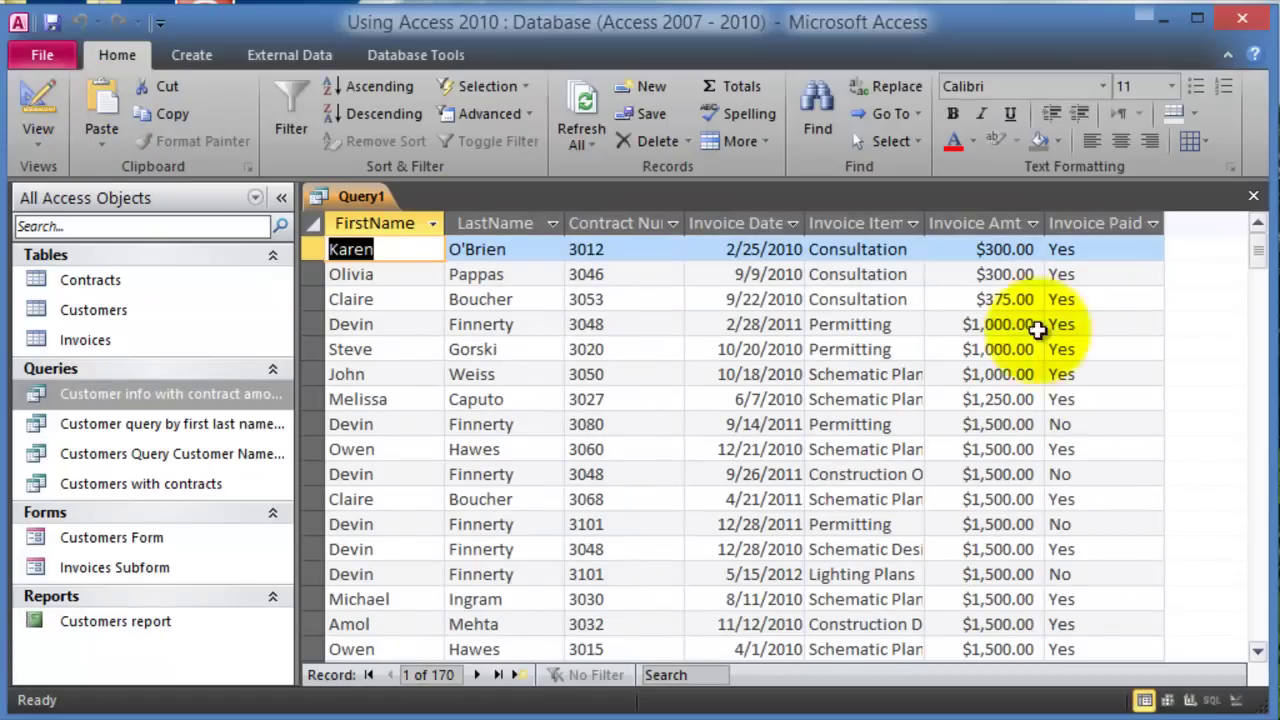
Replace the Invoice Amt sort in the query design with an ascending sort on Invoice Paid, and run the query to review its records.
left_click(38, 151)
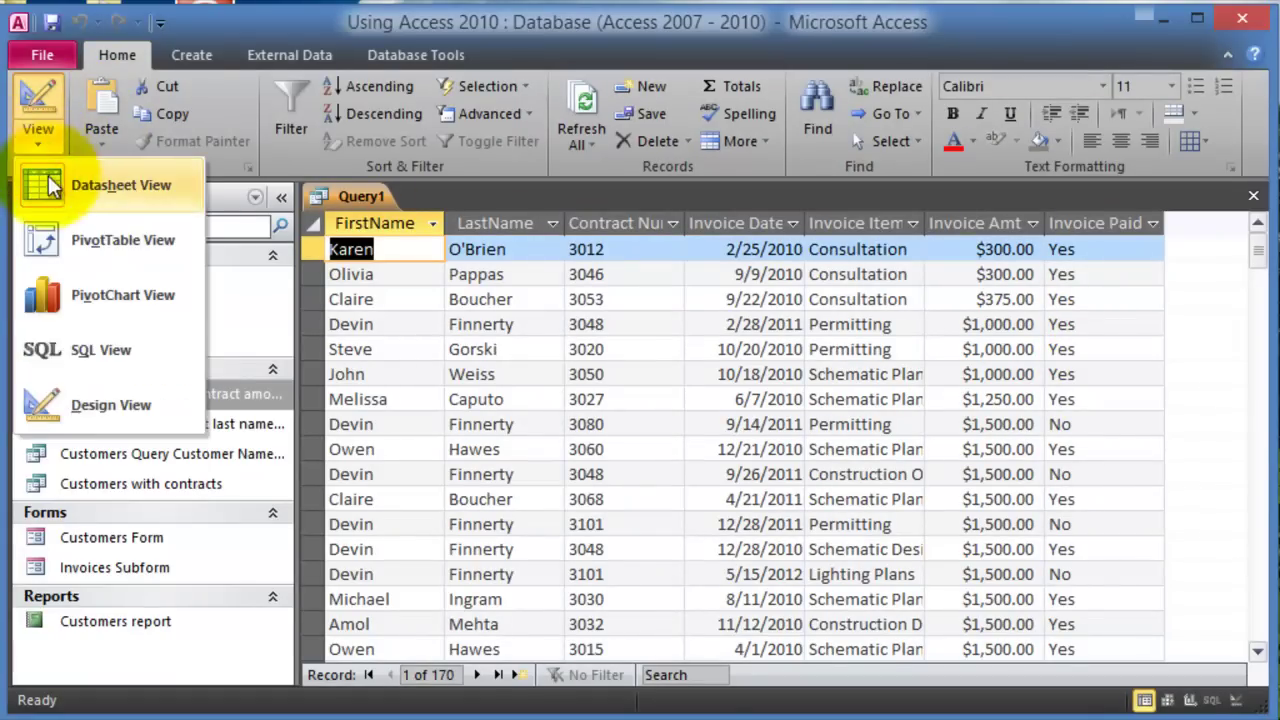
left_click(110, 404)
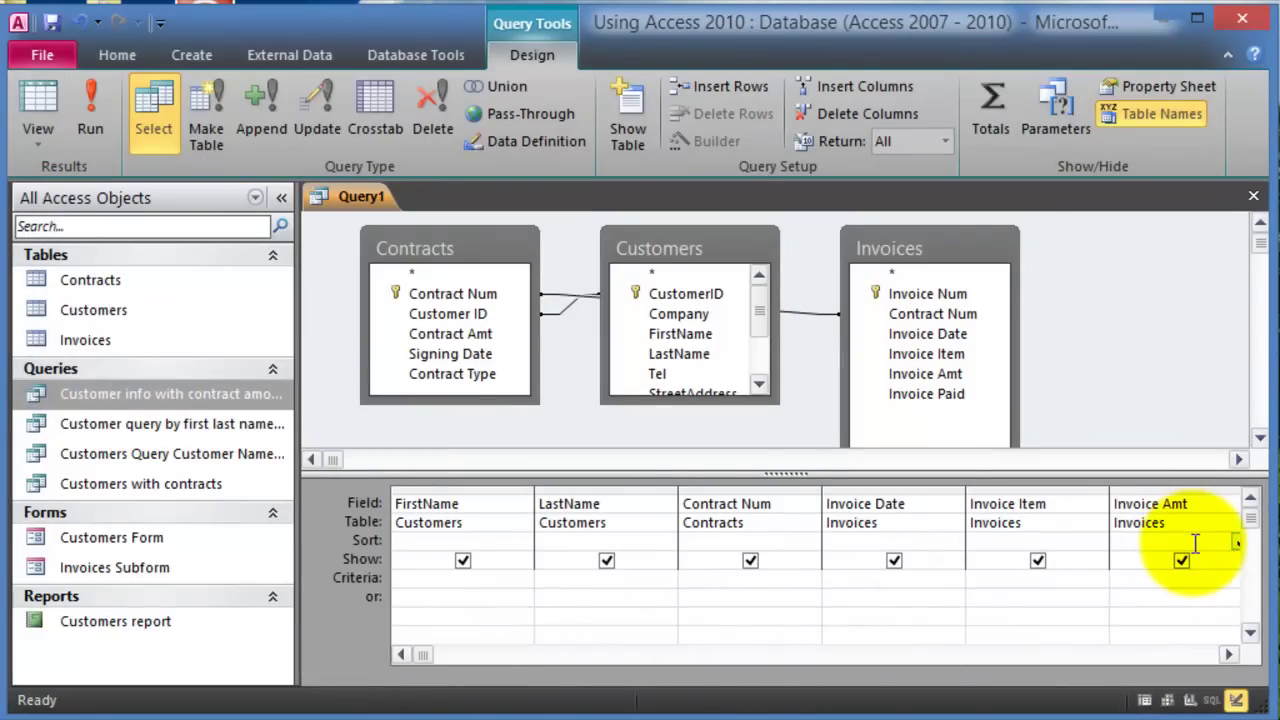
scroll(1190, 575, "right", 1)
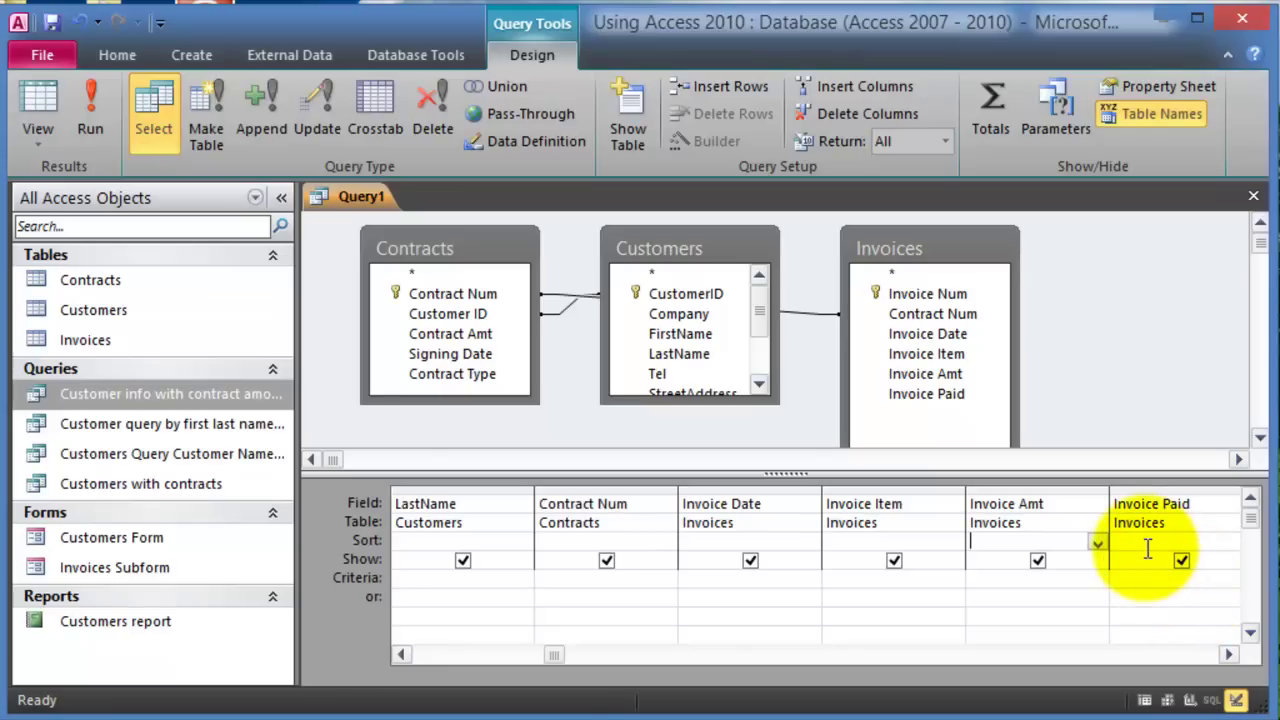
left_click(1236, 541)
left_click(1199, 563)
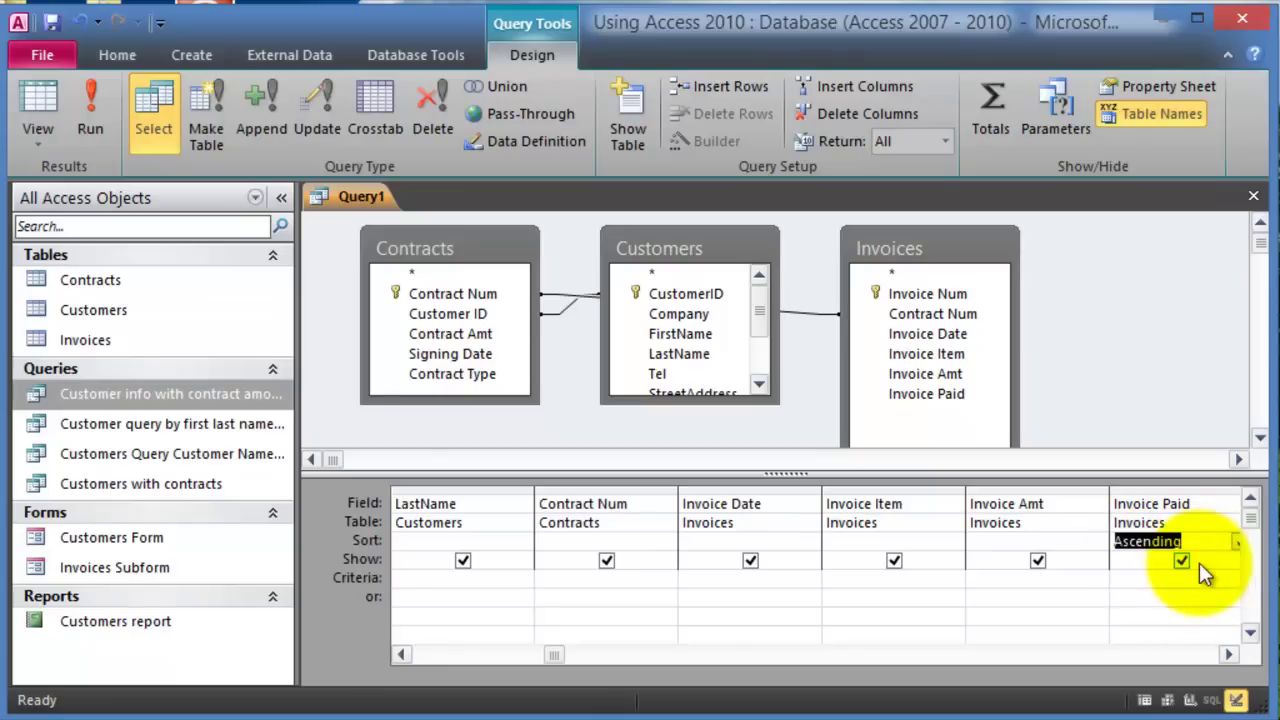
left_click(86, 98)
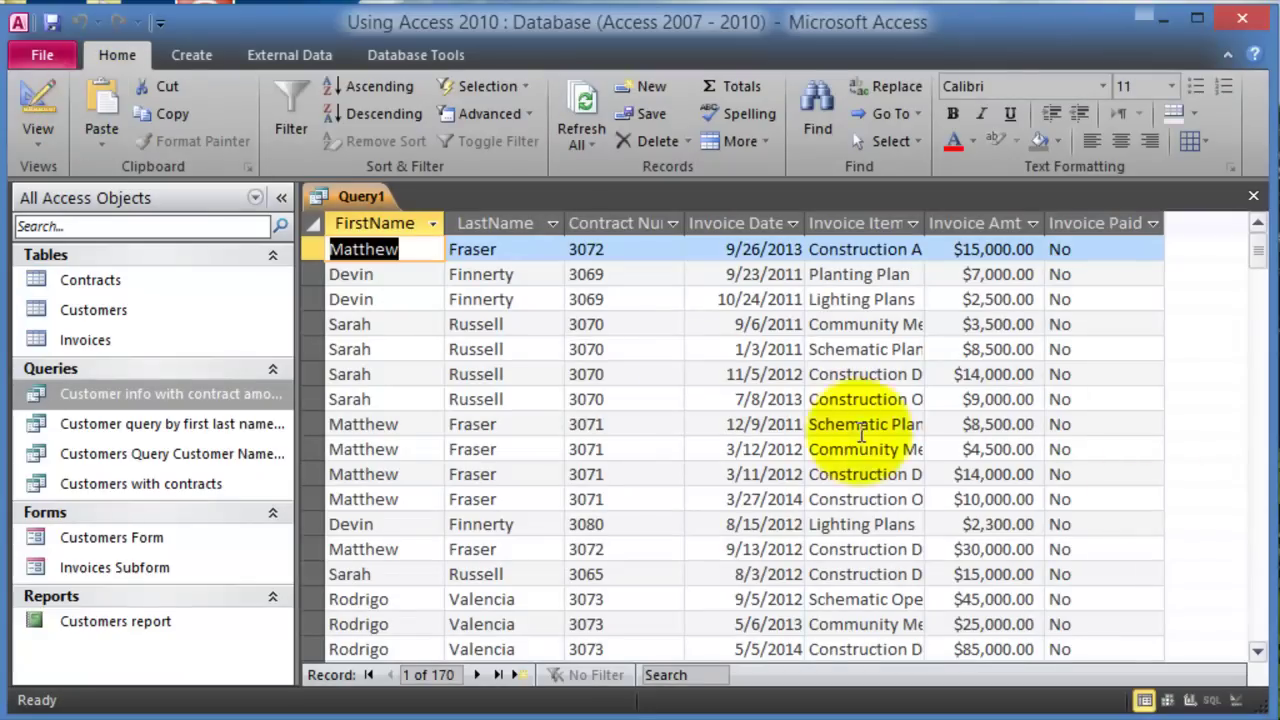
left_click(1097, 299)
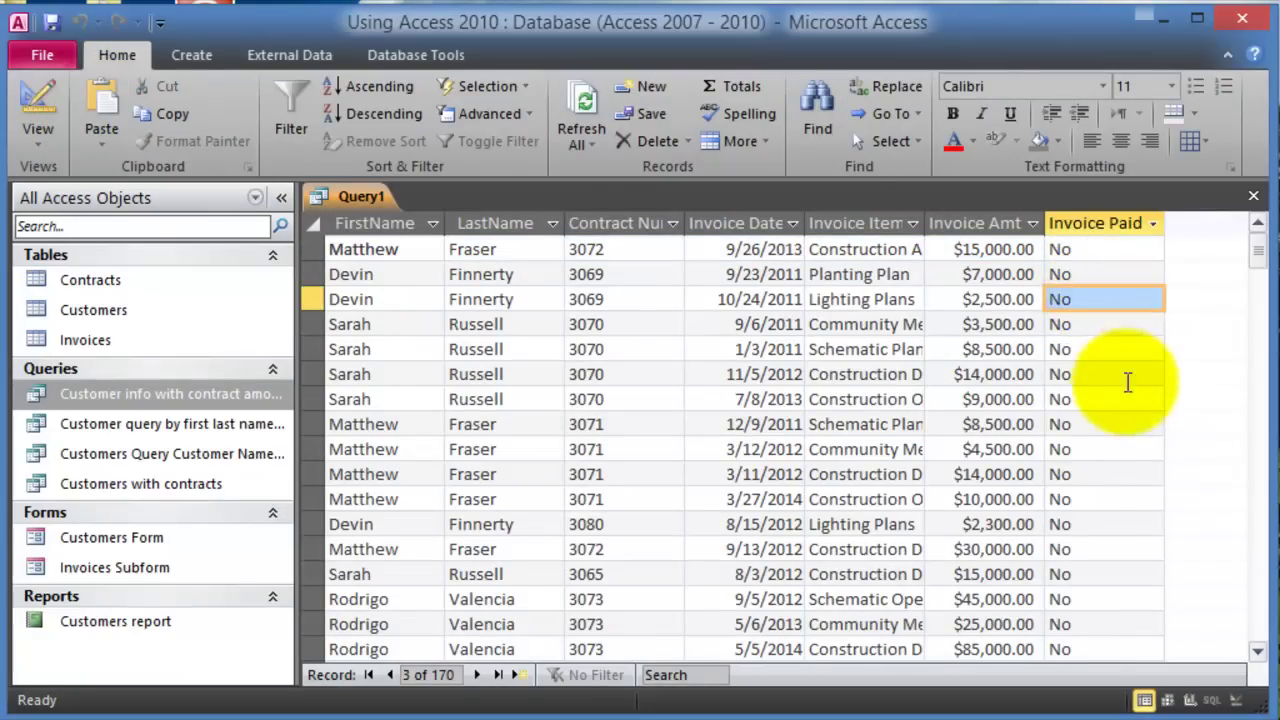
scroll(1125, 390, "down", 2)
scroll(1125, 399, "down", 6)
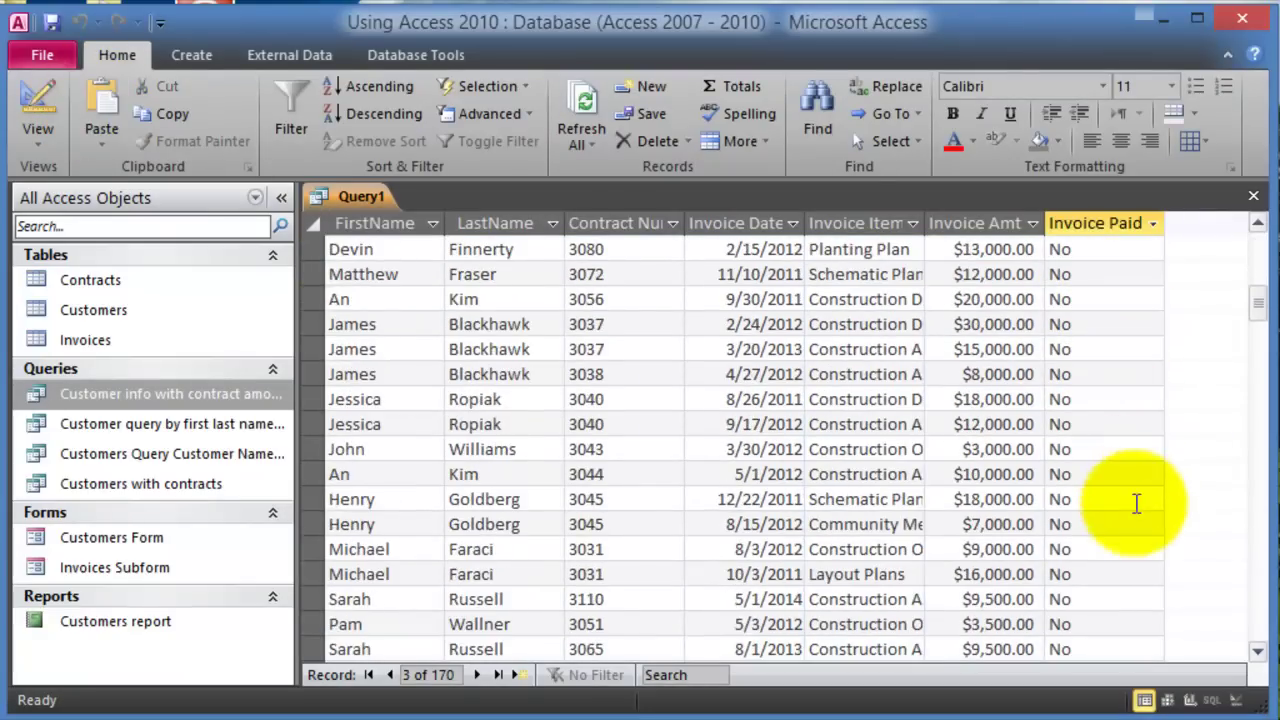
scroll(1128, 487, "down", 2)
scroll(1128, 484, "down", 18)
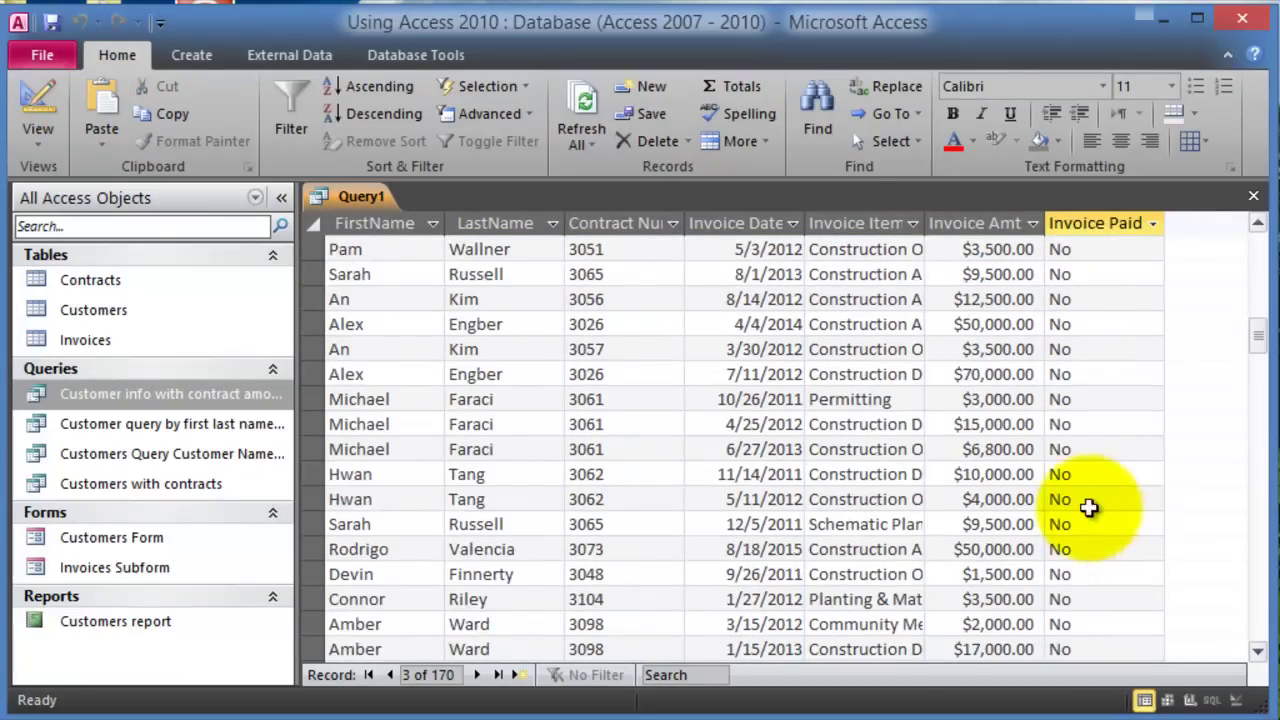
Return the query to Design view and enter no as the criteria for the Invoice Paid field.
scroll(1094, 540, "down", 6)
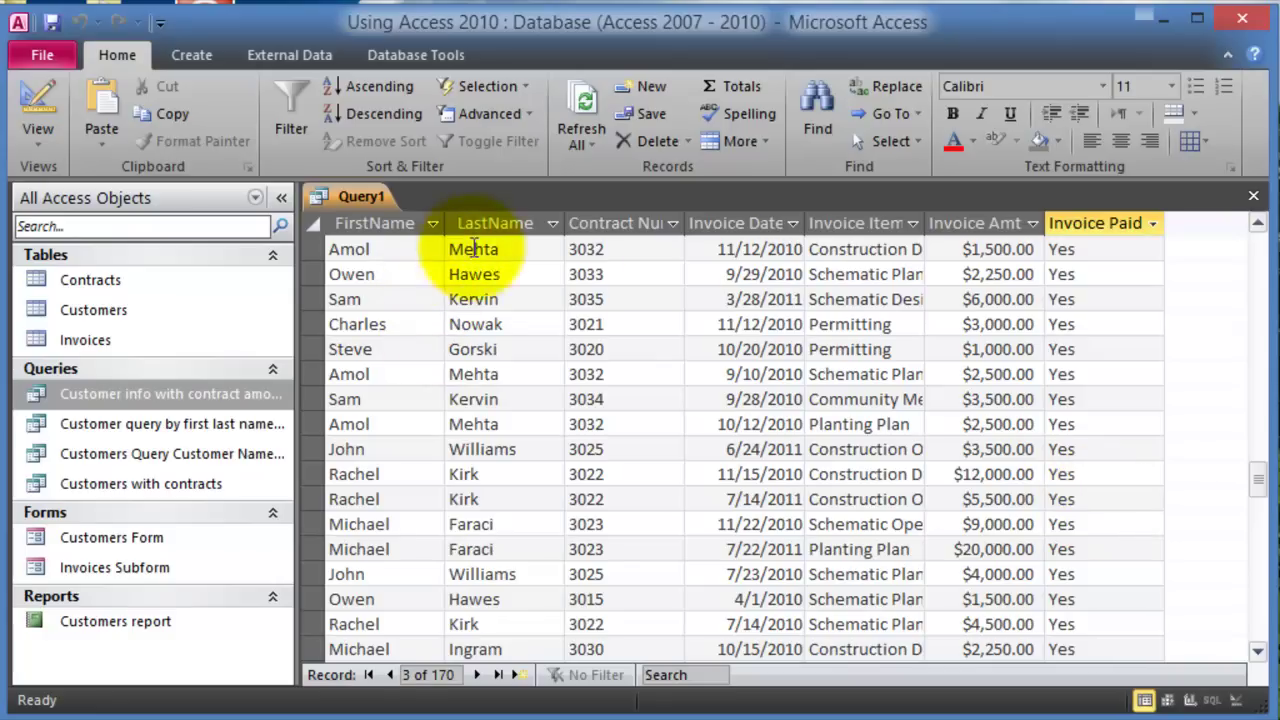
scroll(1143, 434, "down", 10)
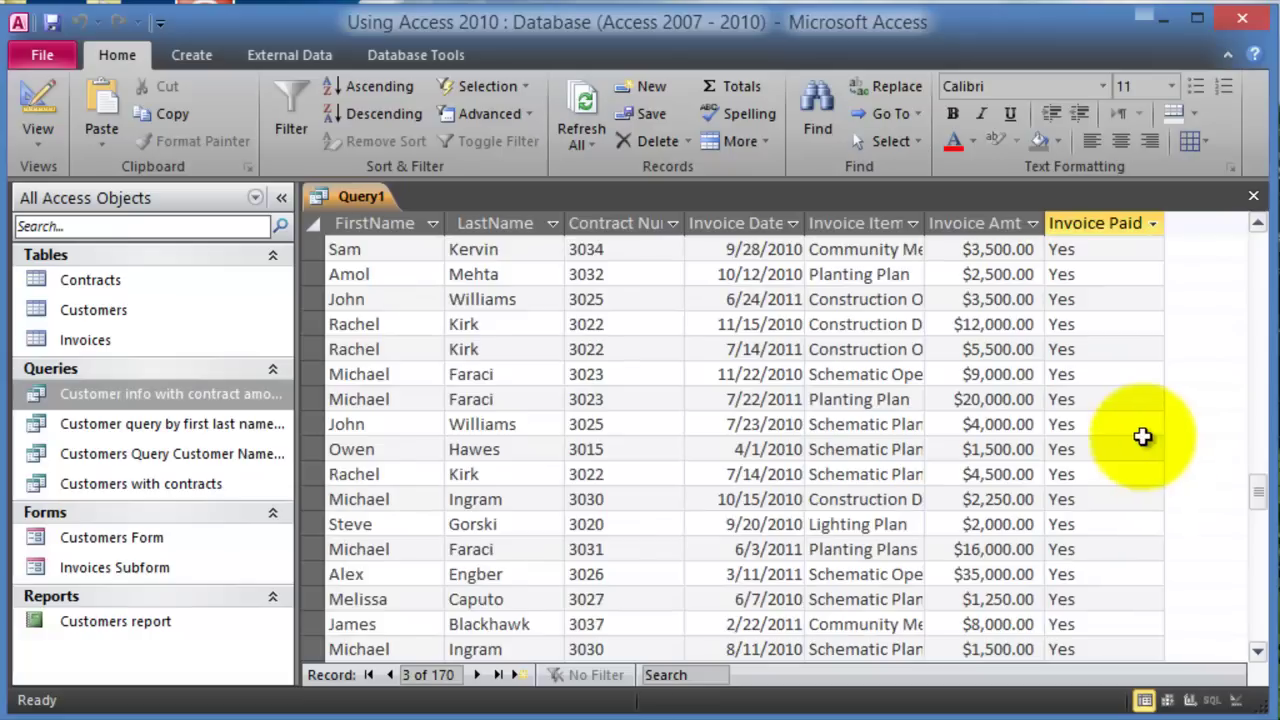
scroll(1123, 432, "up", 10)
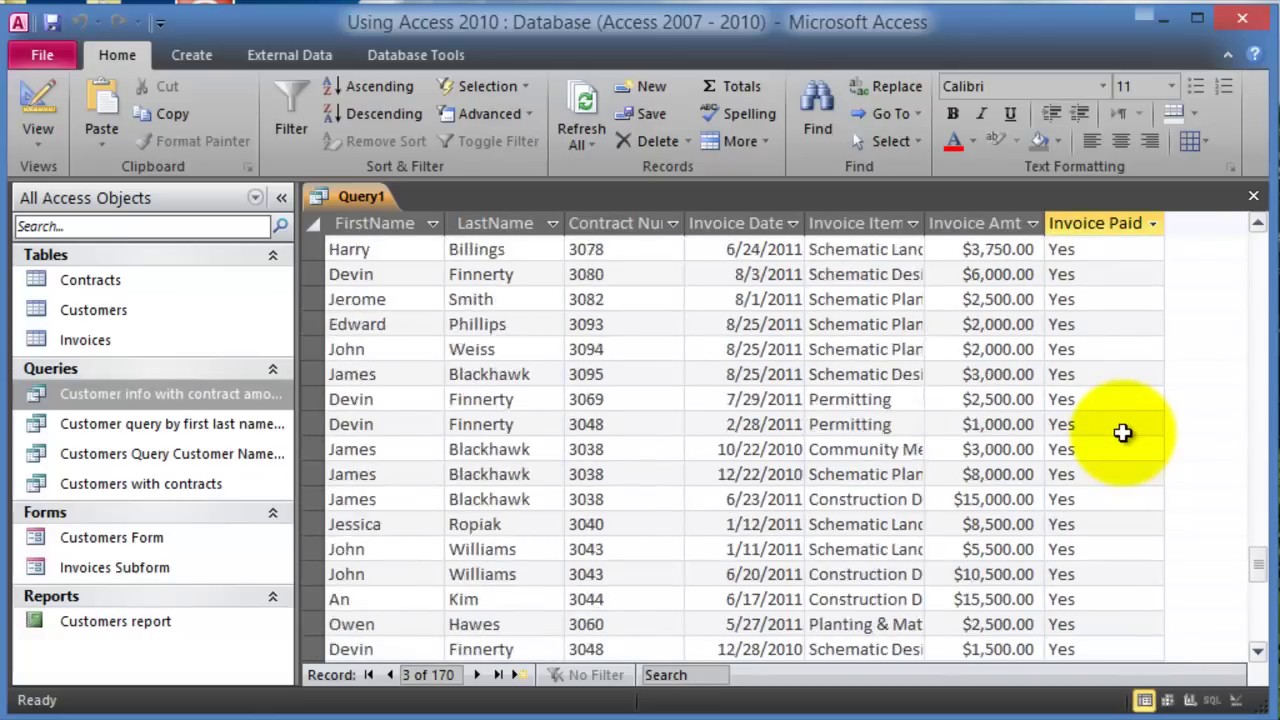
scroll(1123, 432, "up", 2)
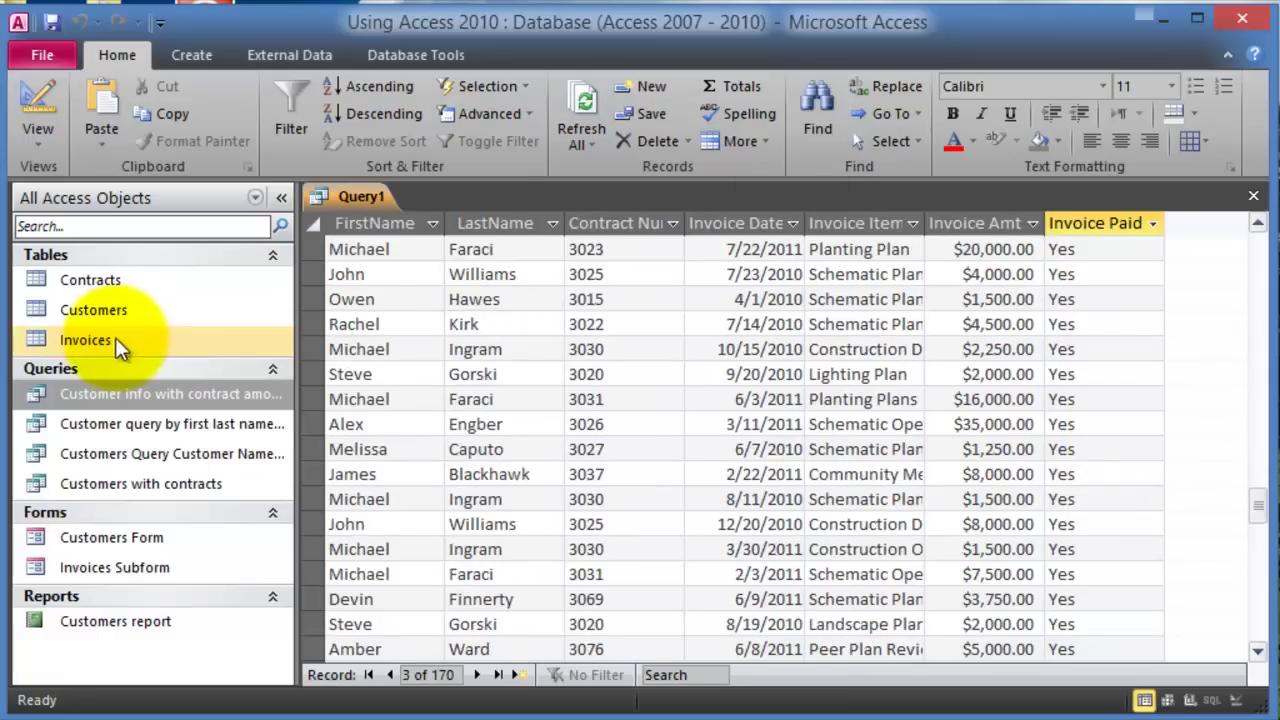
left_click(48, 138)
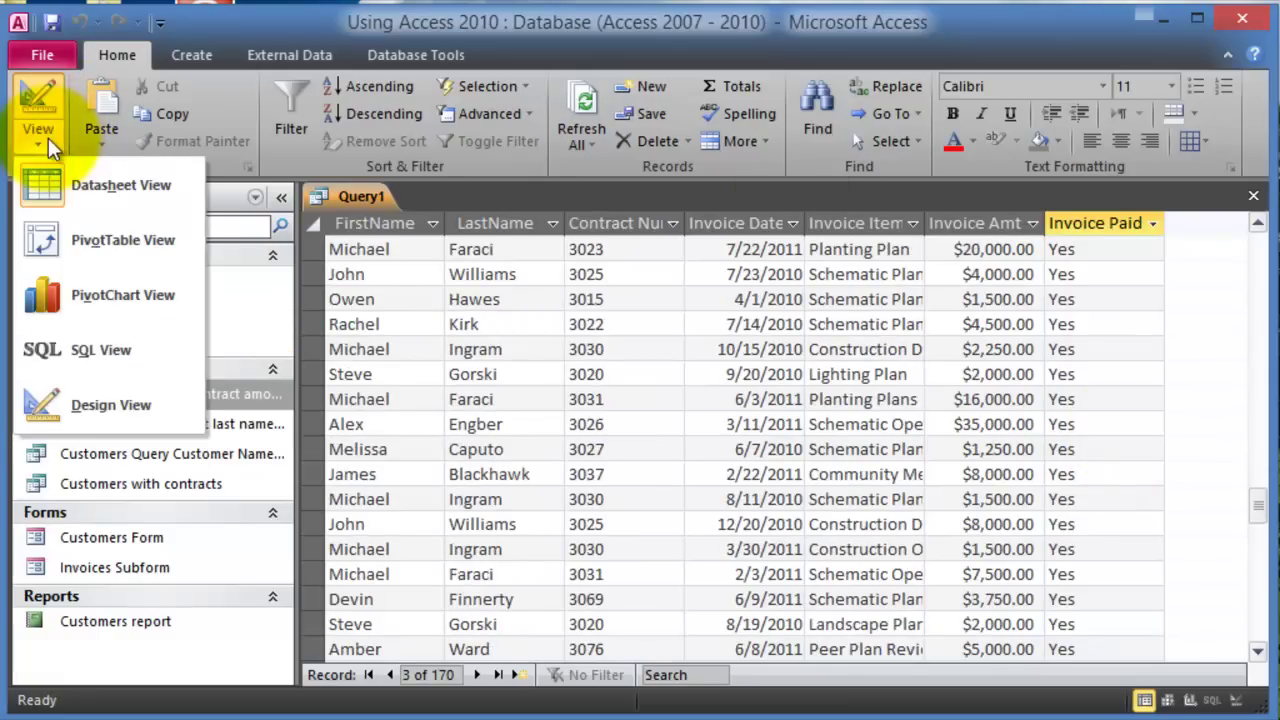
left_click(148, 405)
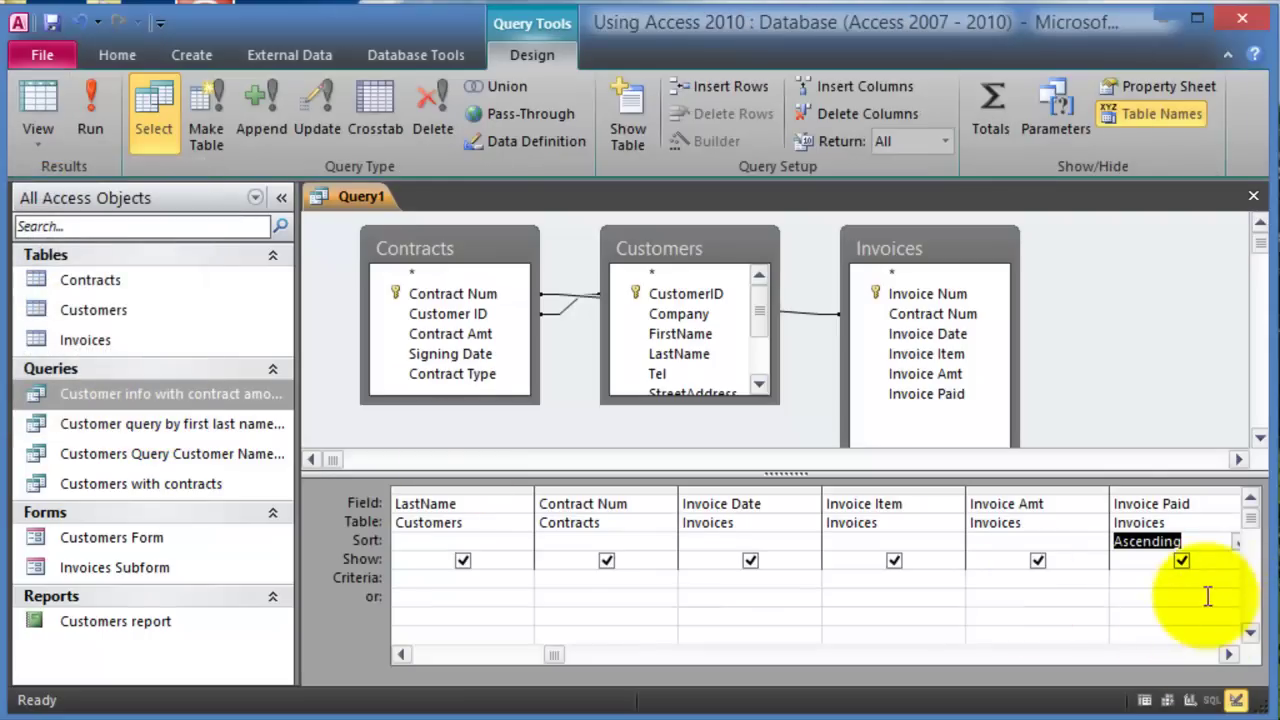
left_click(1180, 579)
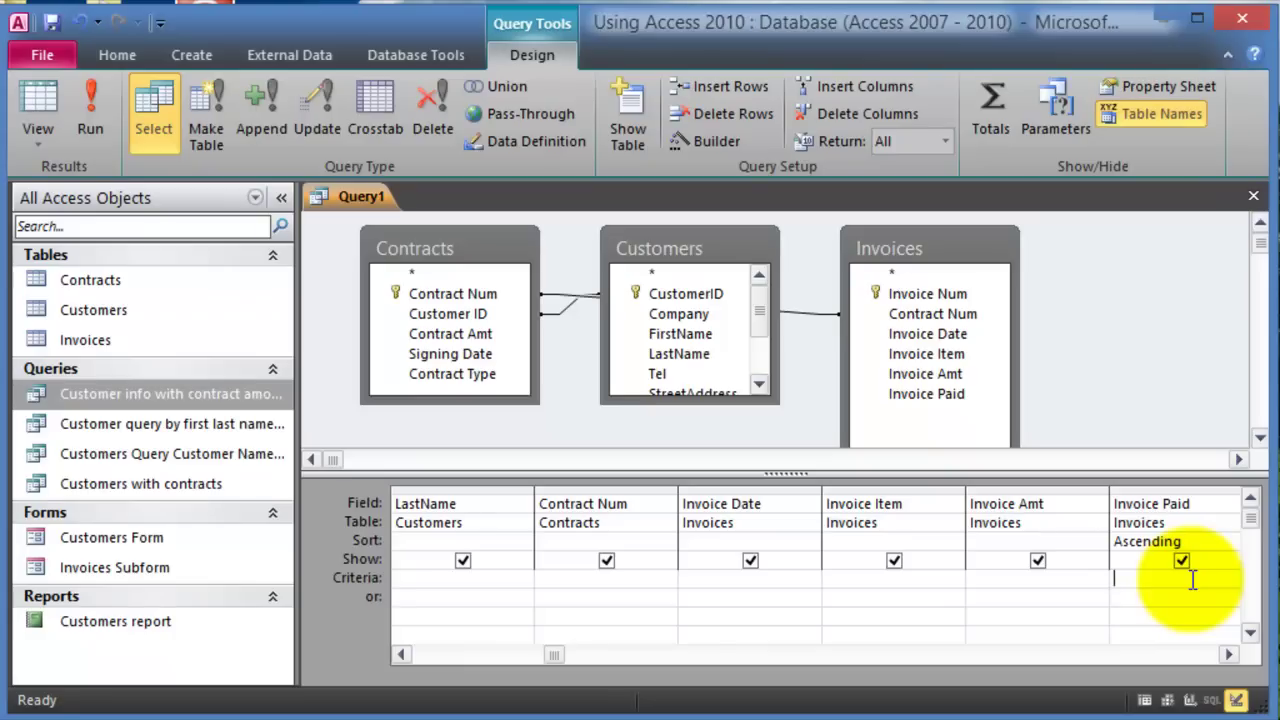
left_click(1151, 584)
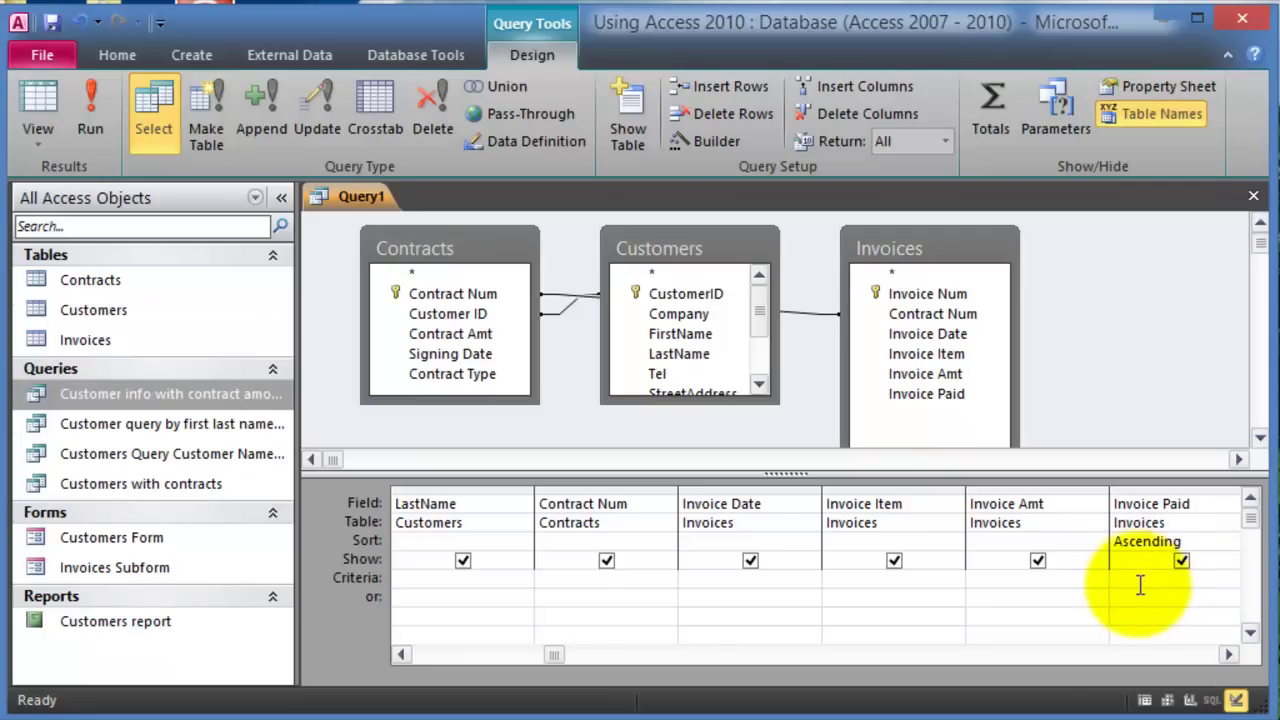
type("no")
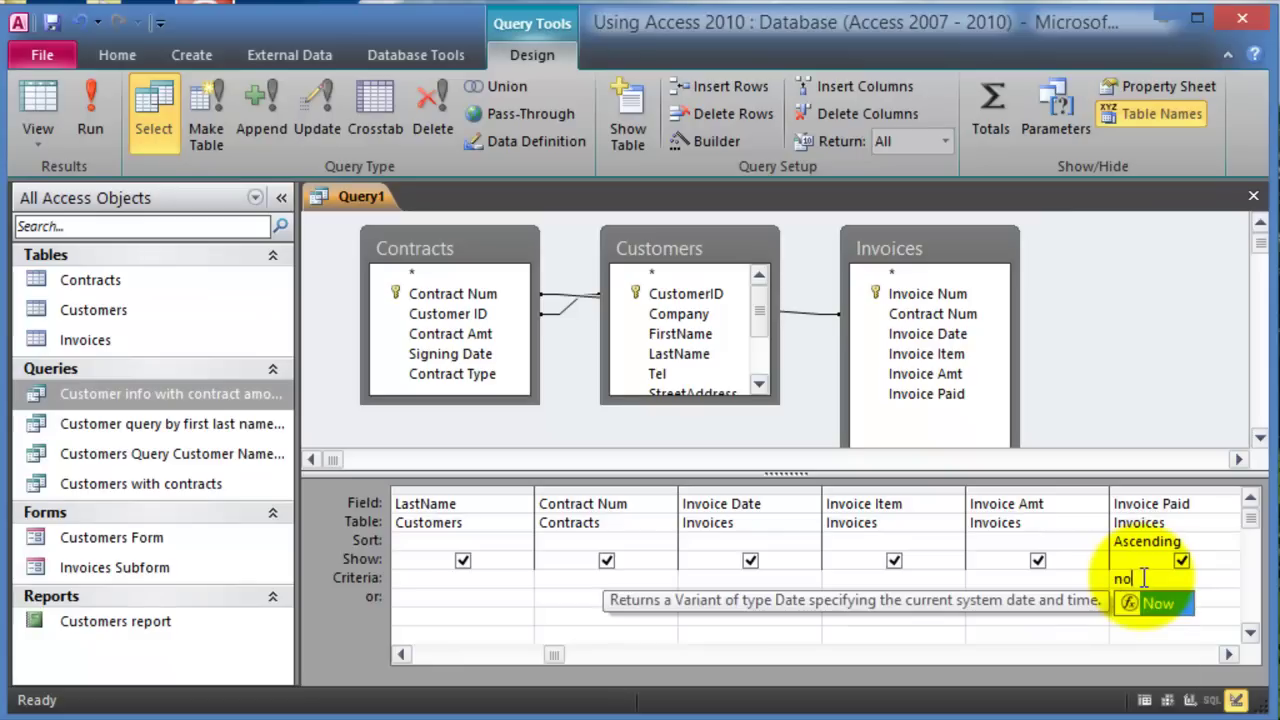
key("Escape")
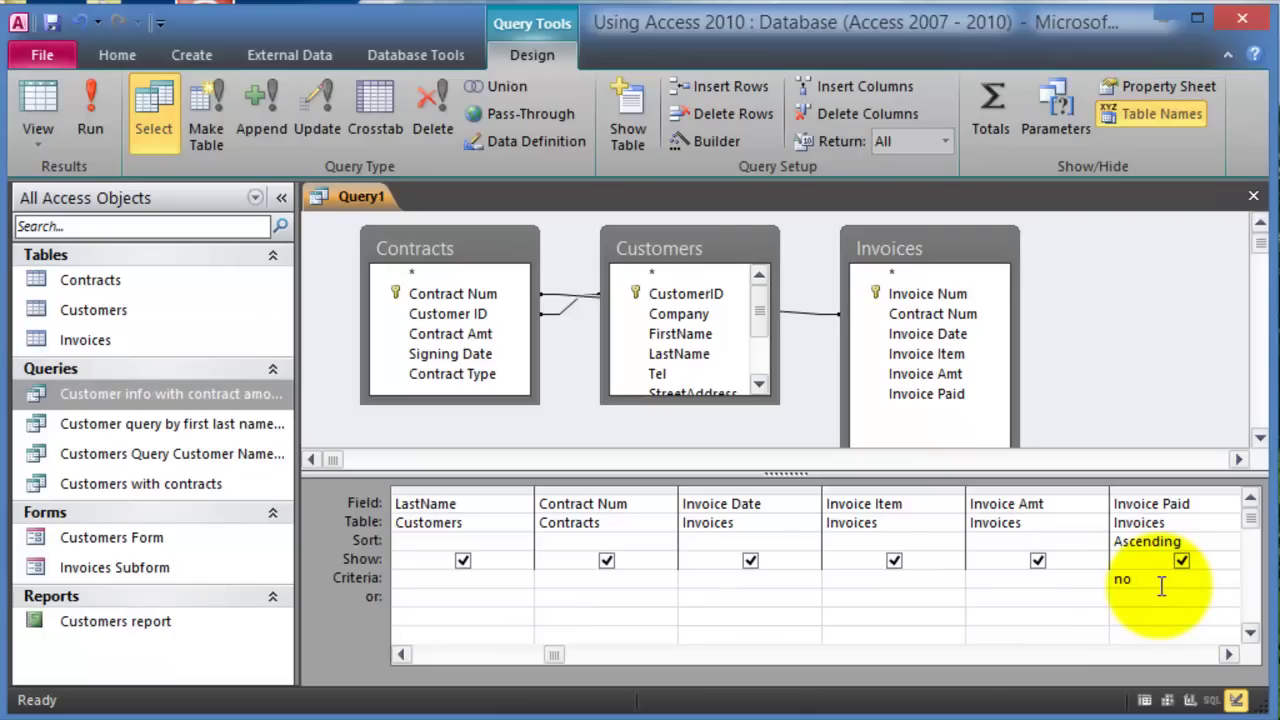
Run the query and look through the unpaid invoice records.
left_click(91, 110)
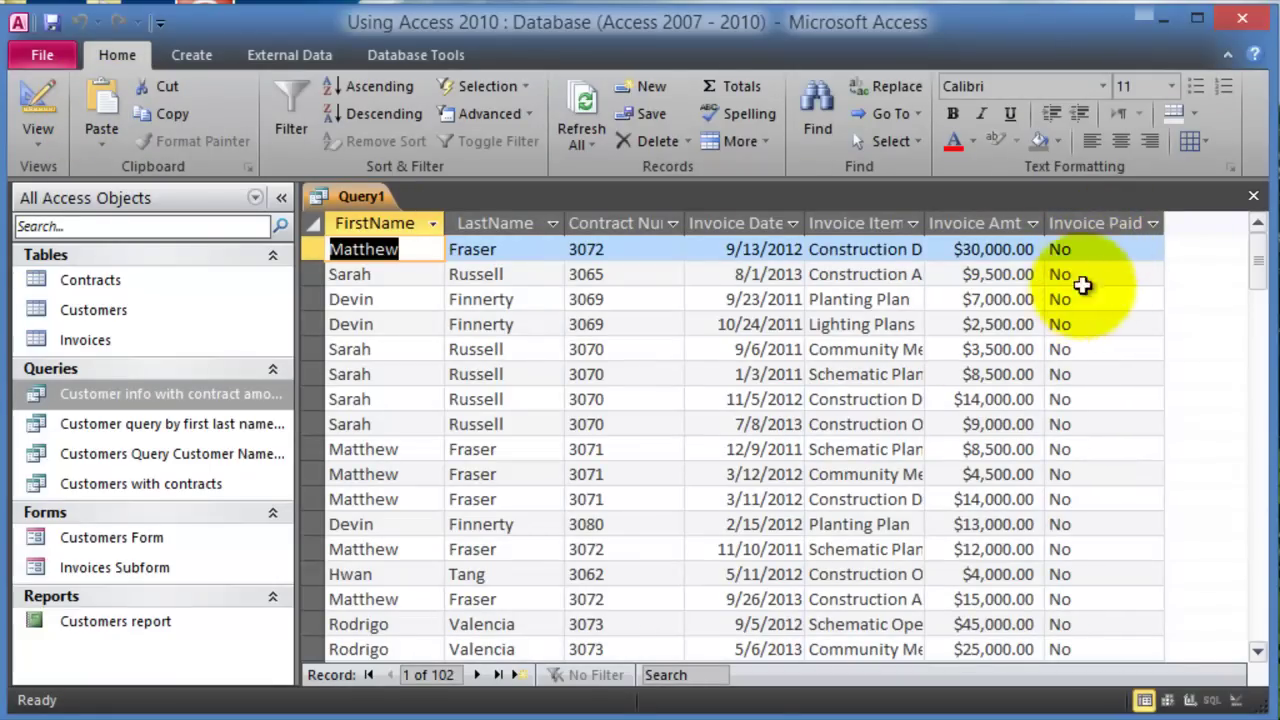
scroll(1035, 455, "down", 10)
scroll(1040, 452, "down", 13)
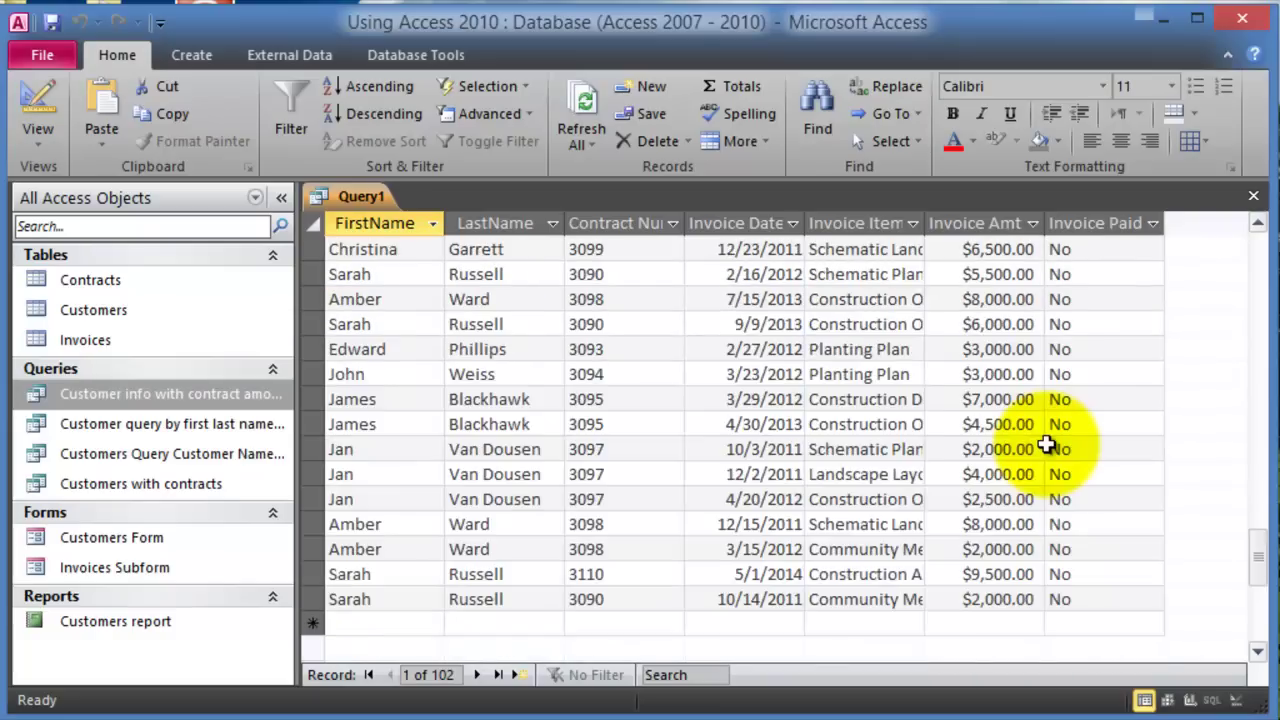
scroll(1045, 445, "up", 5)
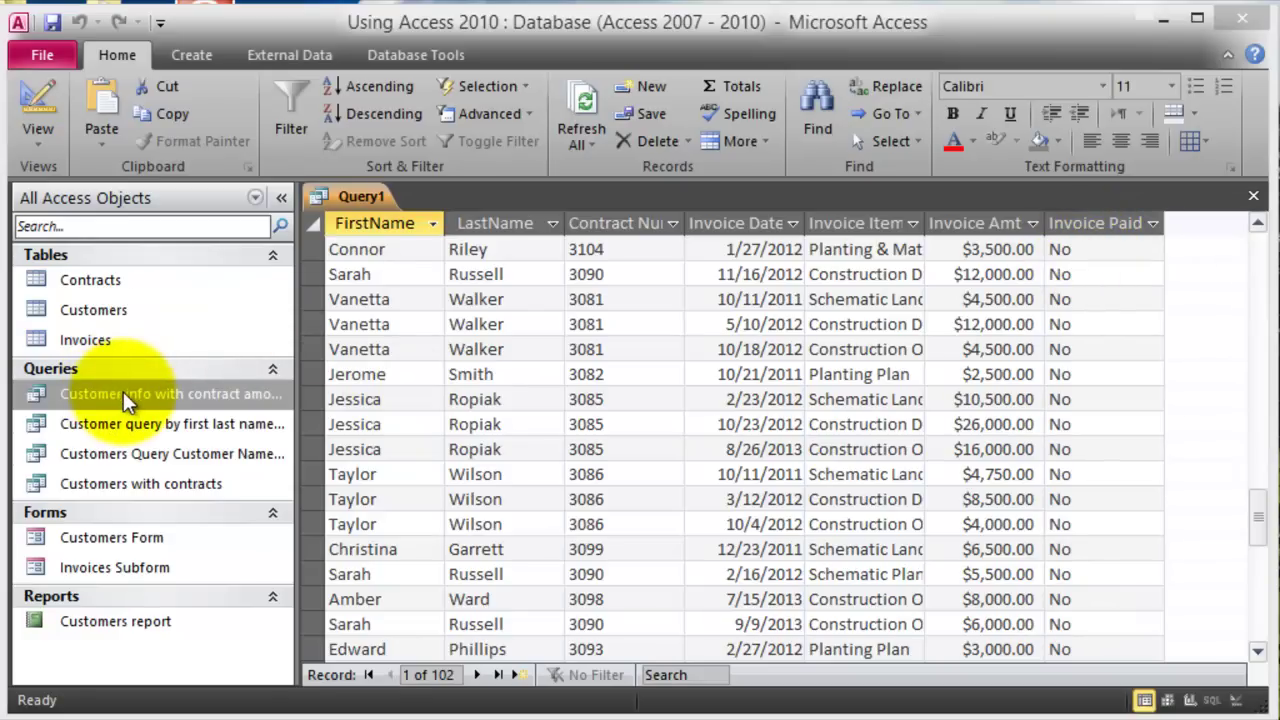
left_click(42, 140)
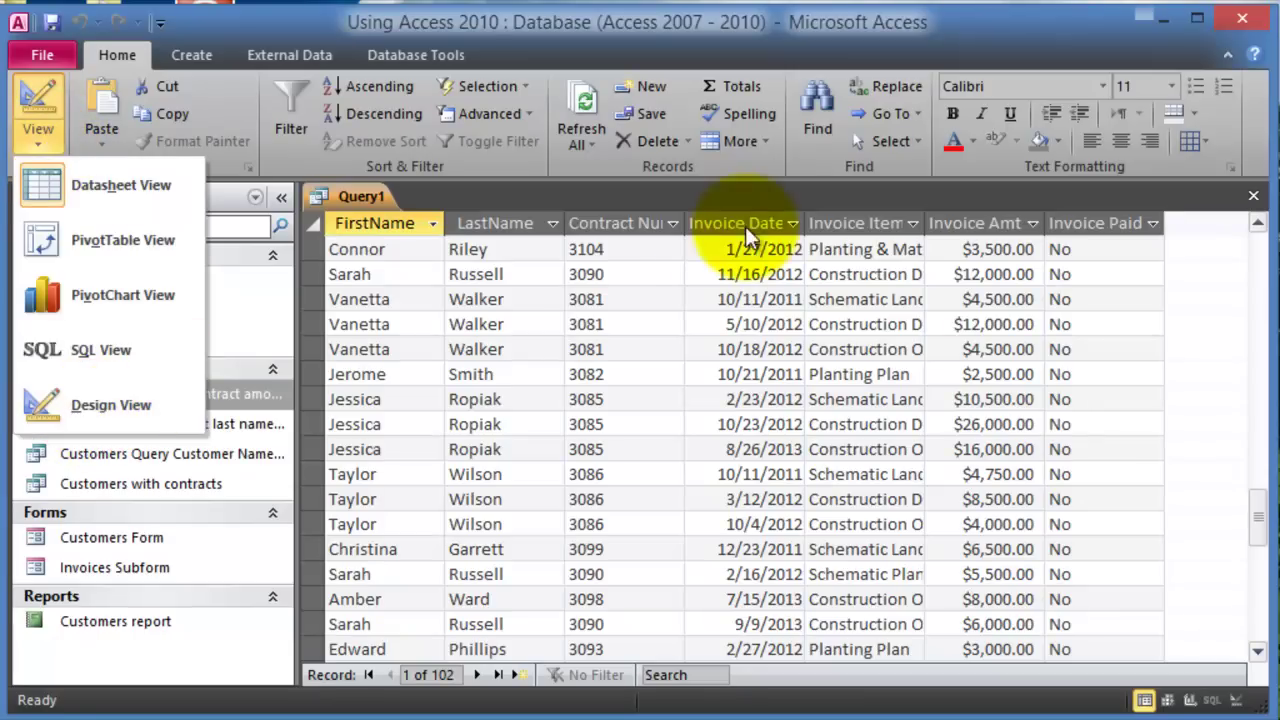
left_click(519, 192)
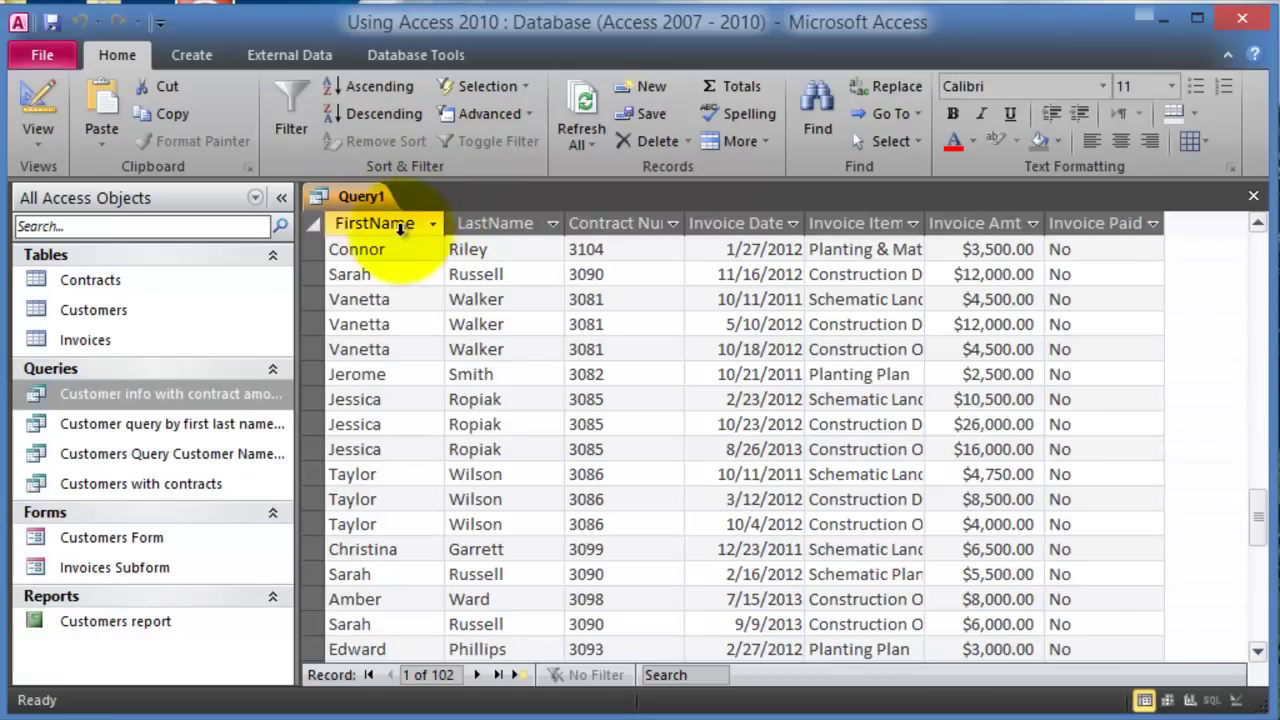
Close the query and save it under the name "Invoice paid no".
left_click(1253, 196)
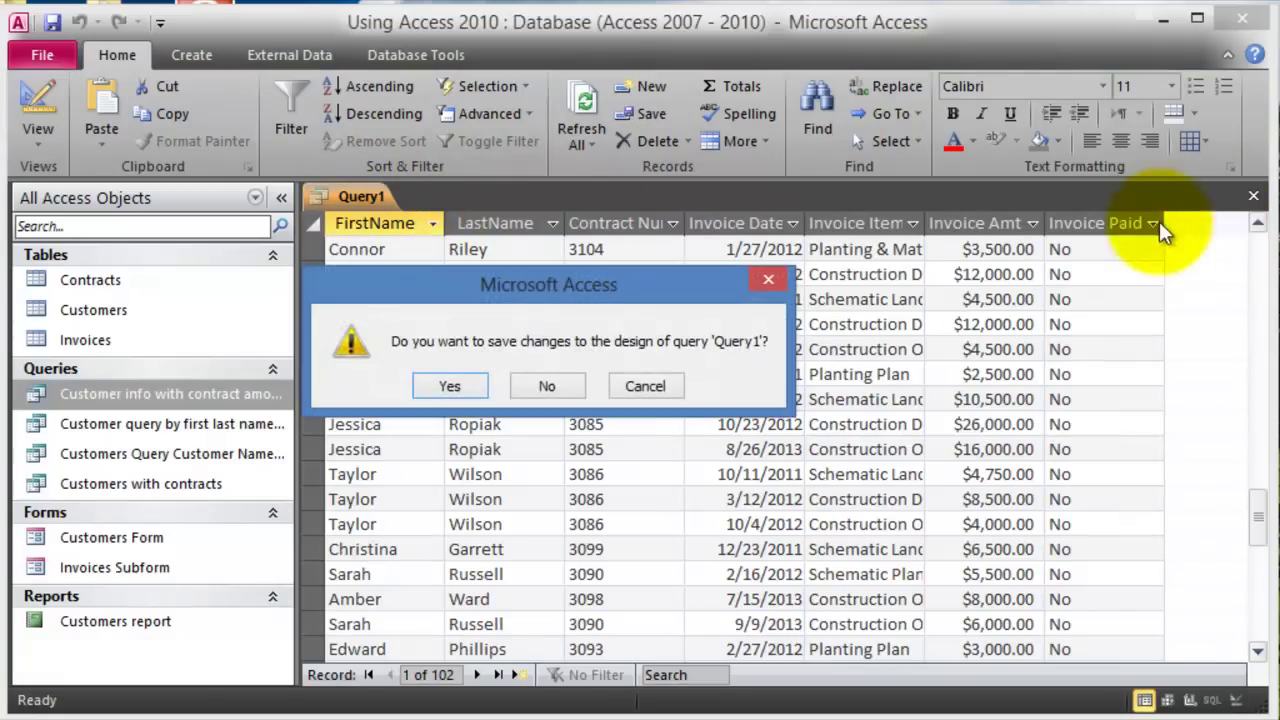
left_click(440, 388)
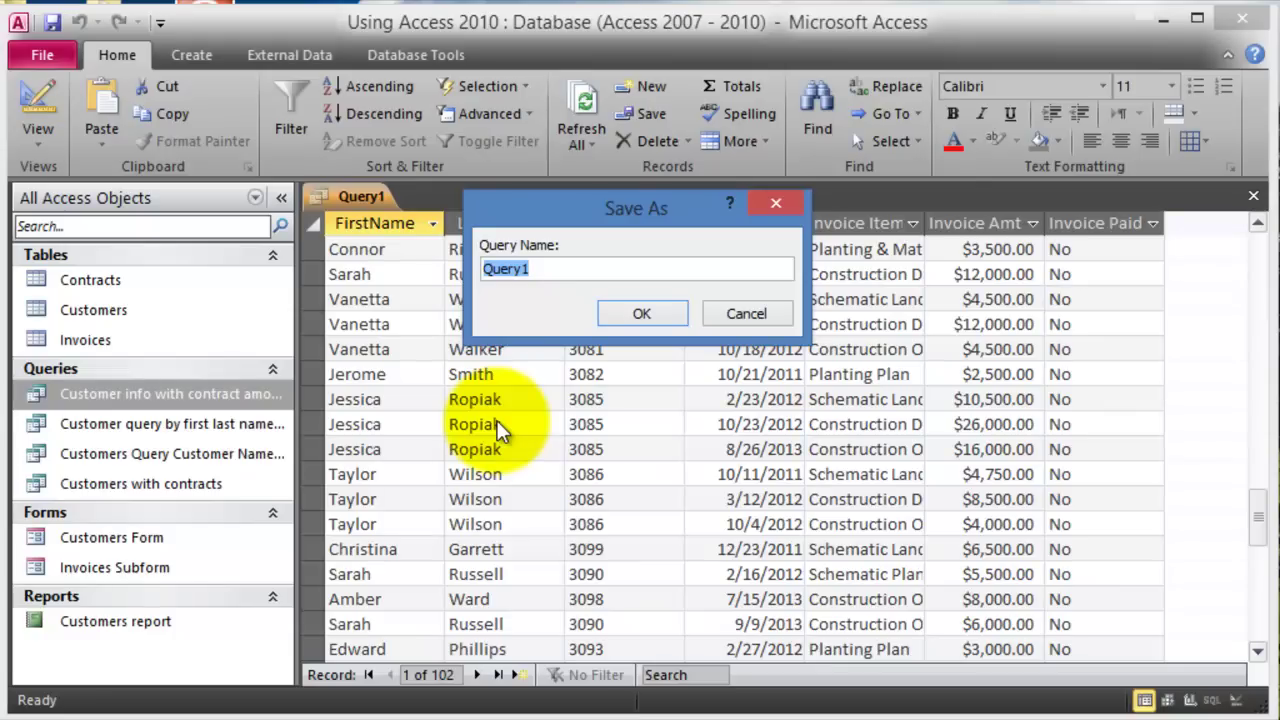
type("Invoice paid no")
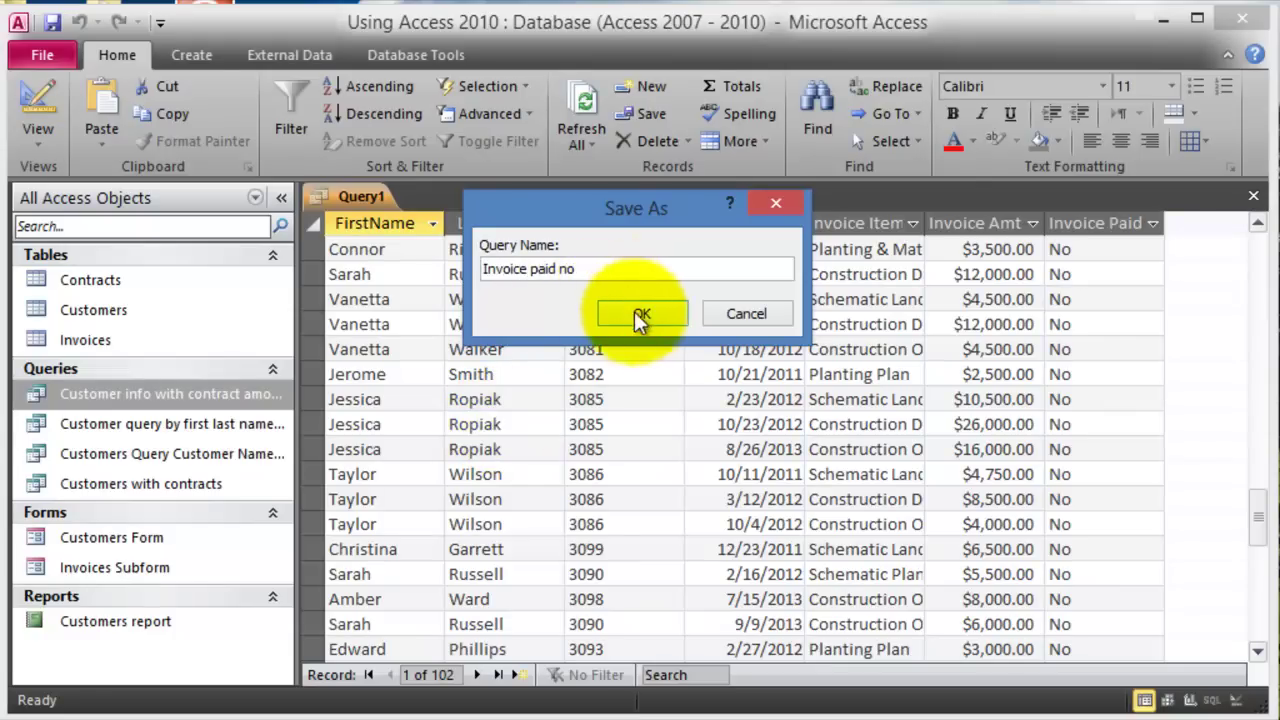
left_click(641, 313)
Open the Invoice paid no query in Design view, hide the Invoice Paid column from the results and run the query.
left_click(127, 517)
right_click(127, 521)
left_click(239, 214)
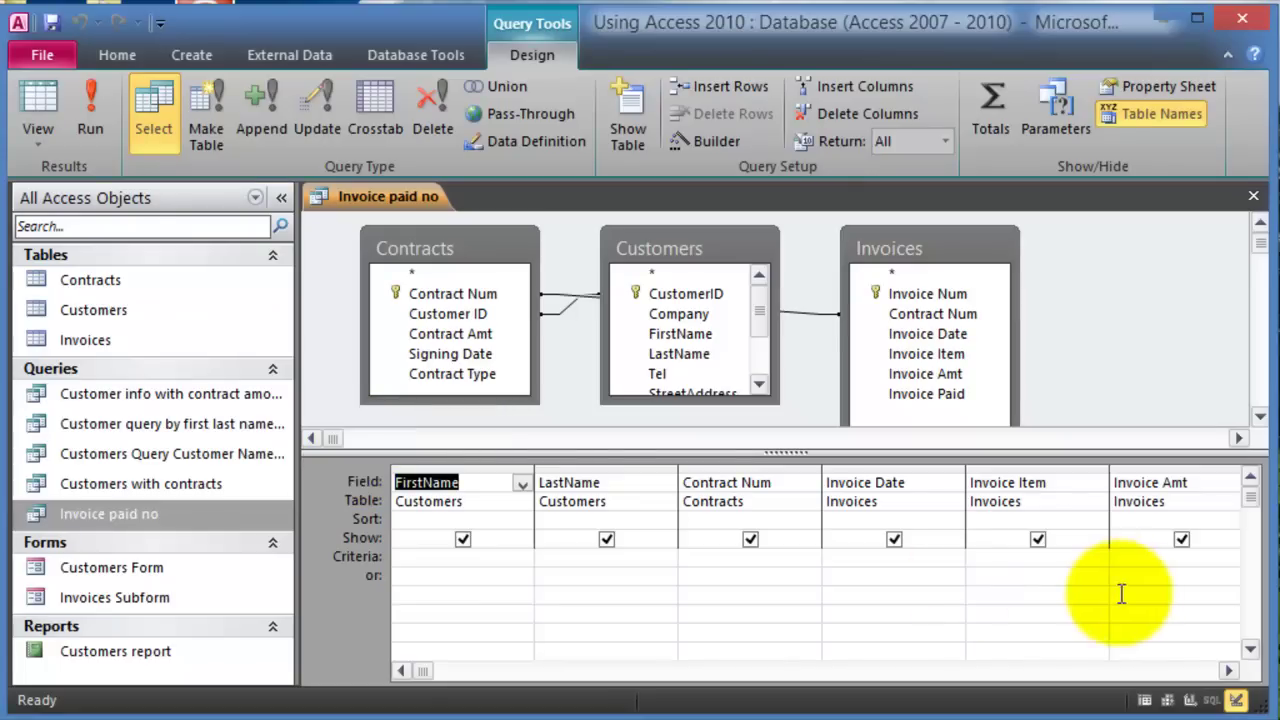
left_click(1229, 671)
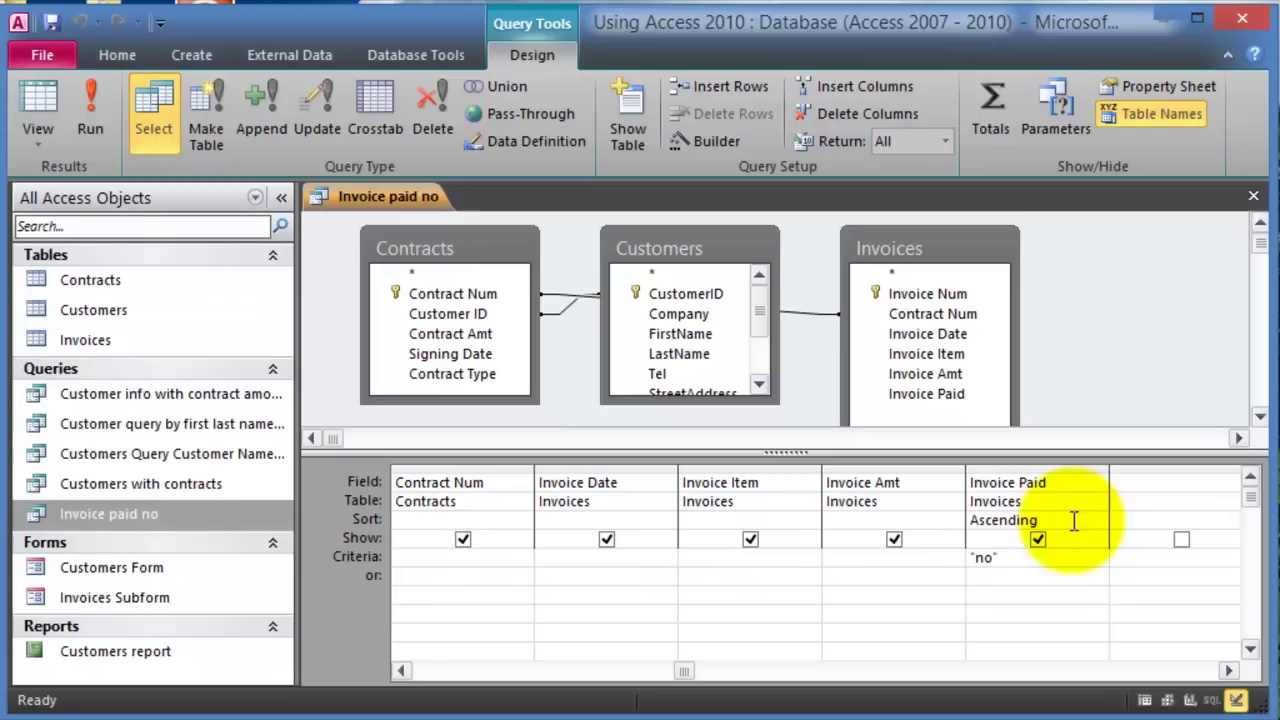
left_click(1040, 540)
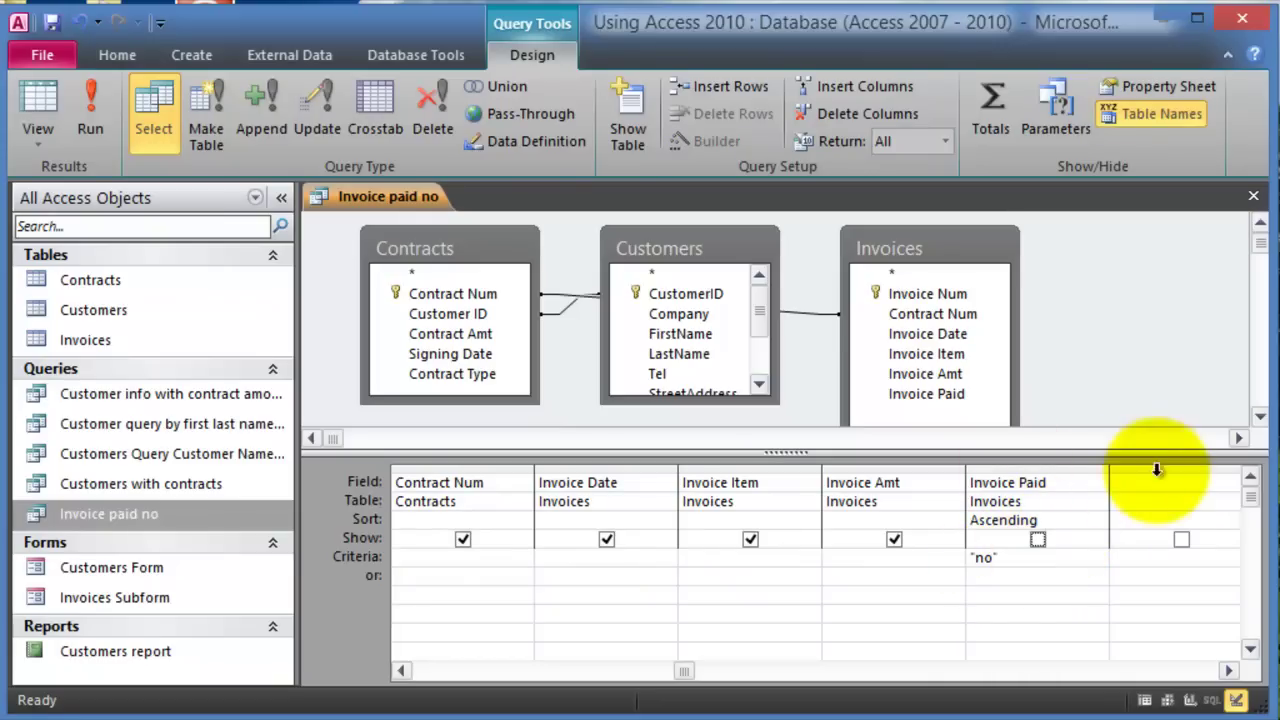
left_click(88, 112)
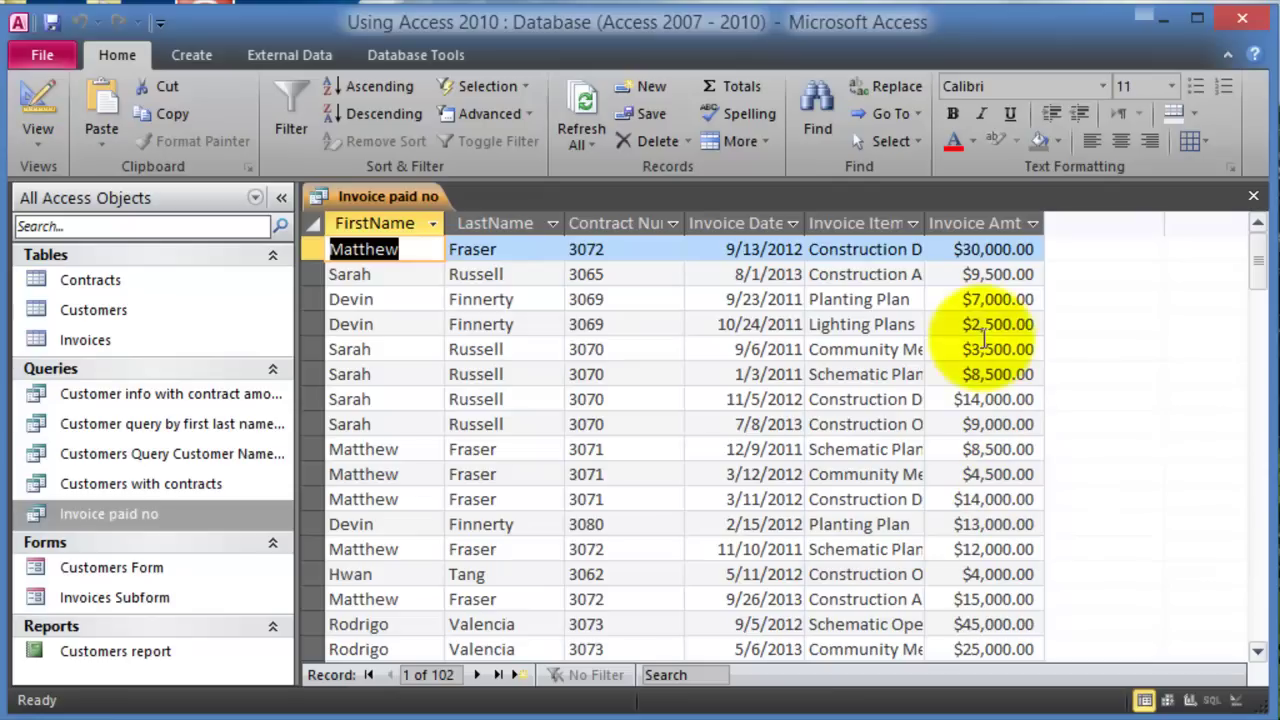
scroll(1009, 514, "down", 7)
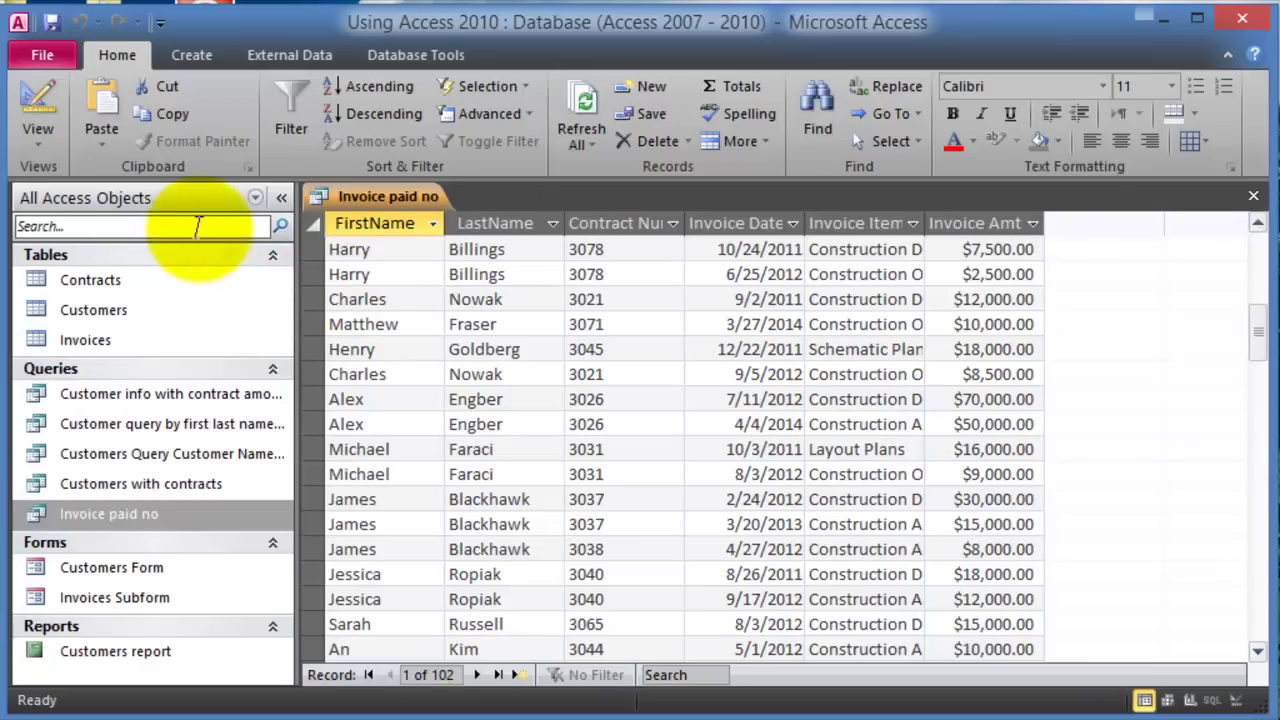
Reopen the query design and build the calculated field [Invoice Amt]*0.05 in the empty column after Invoice Paid with the Expression Builder.
right_click(152, 517)
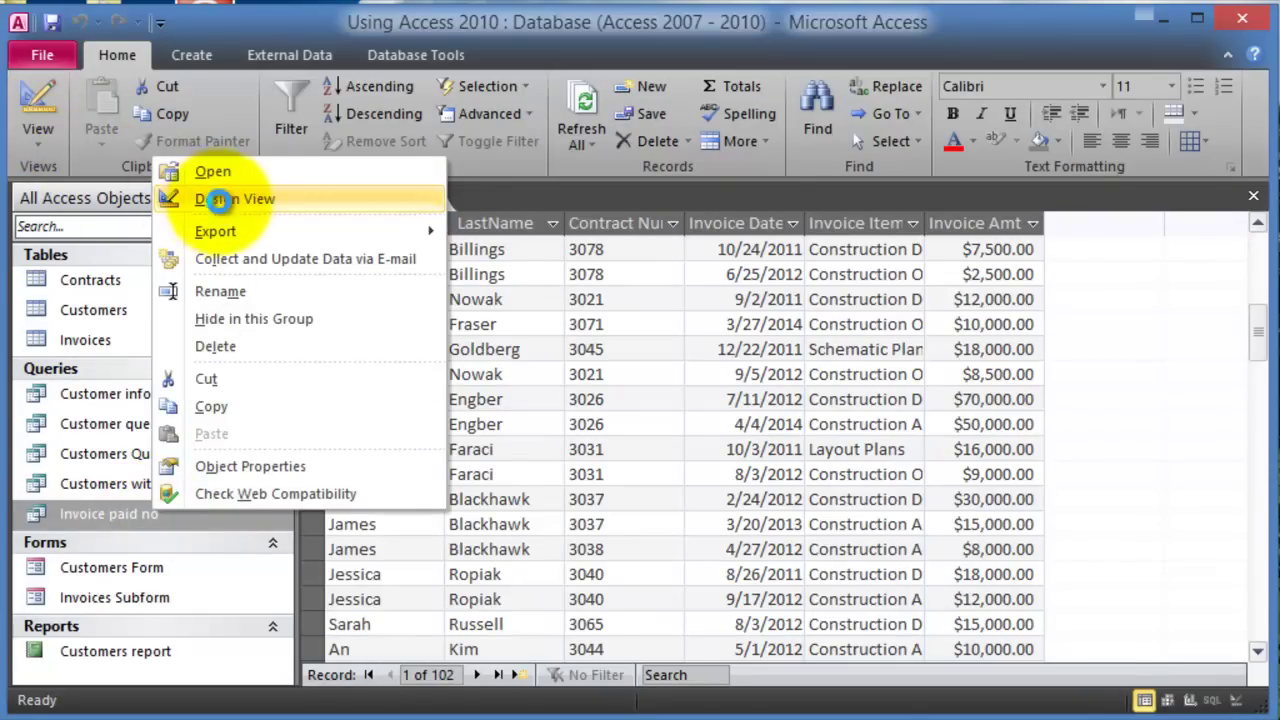
left_click(224, 212)
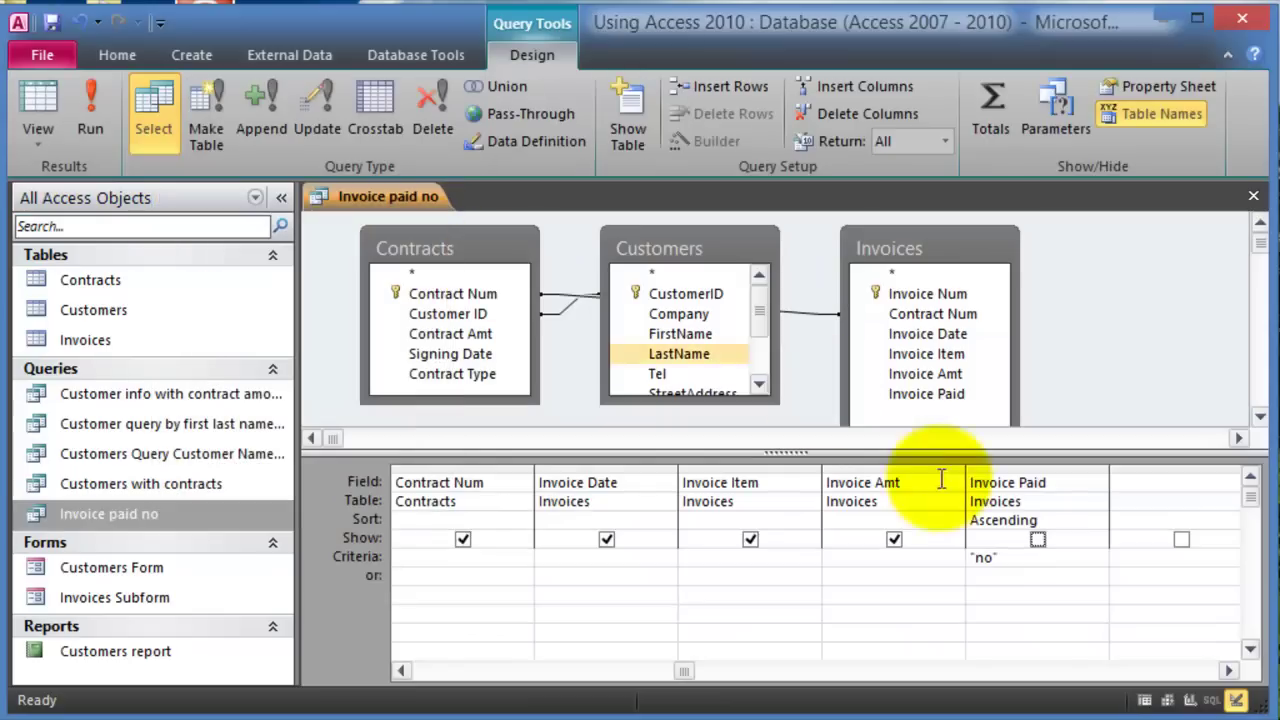
left_click(1157, 483)
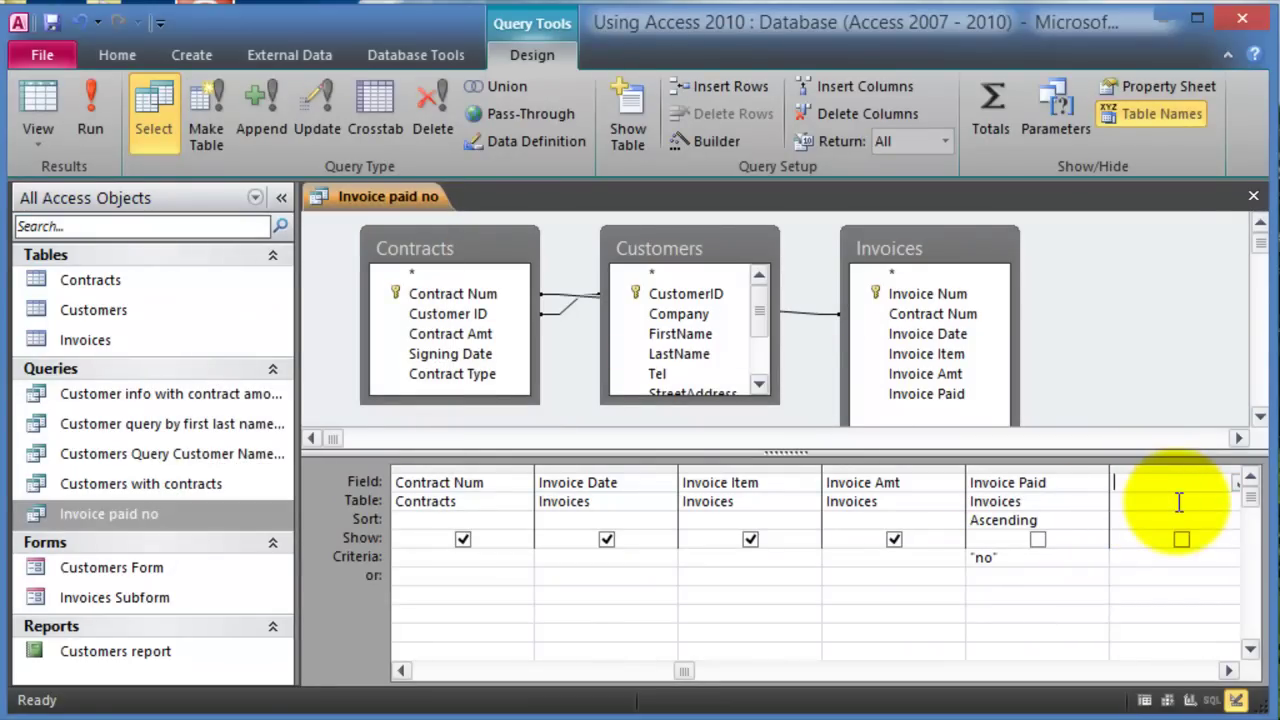
left_click(697, 145)
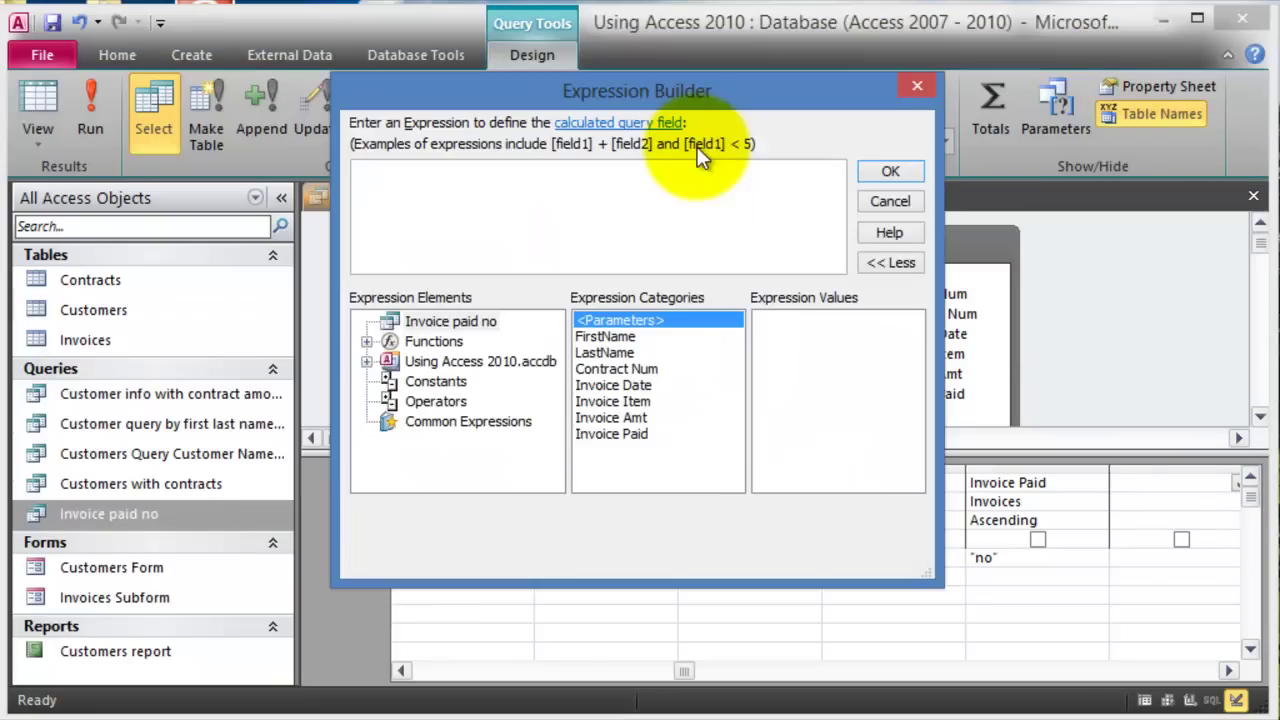
left_click(618, 418)
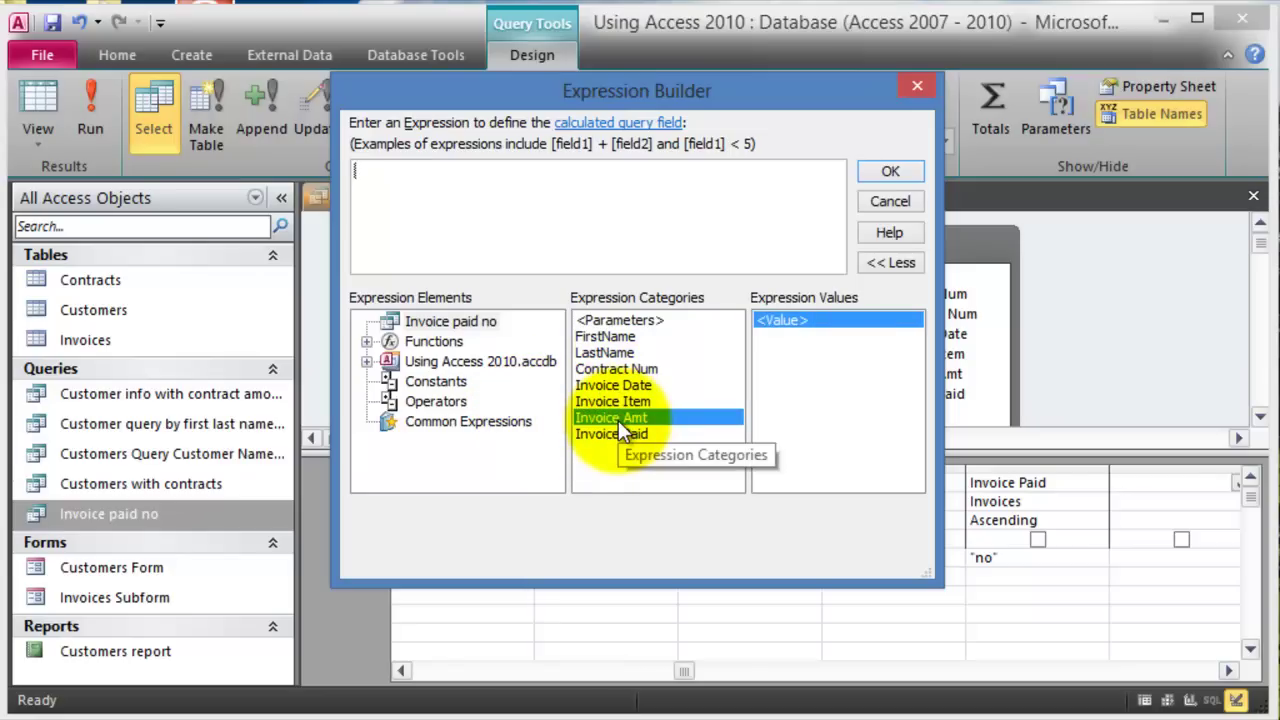
double_click(618, 420)
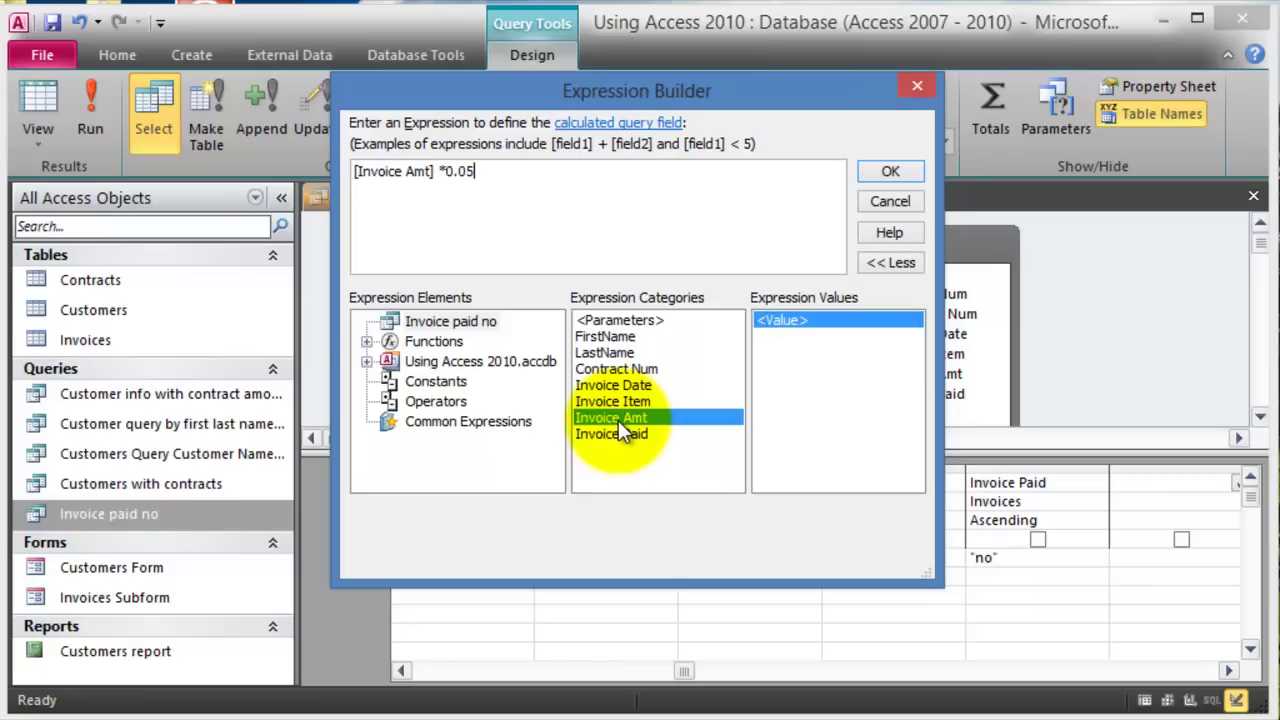
left_click(874, 174)
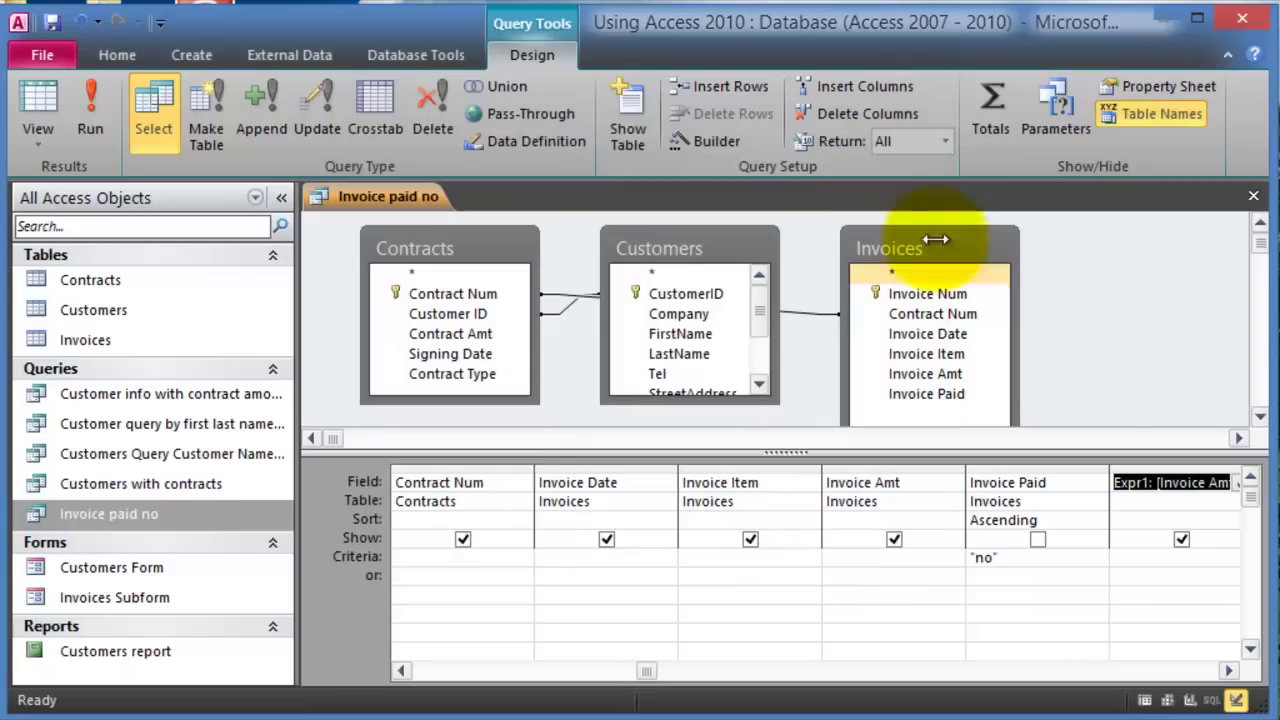
Rename the calculated field from Expr1 to Late Fee, keeping the colon before its expression.
left_click(1153, 488)
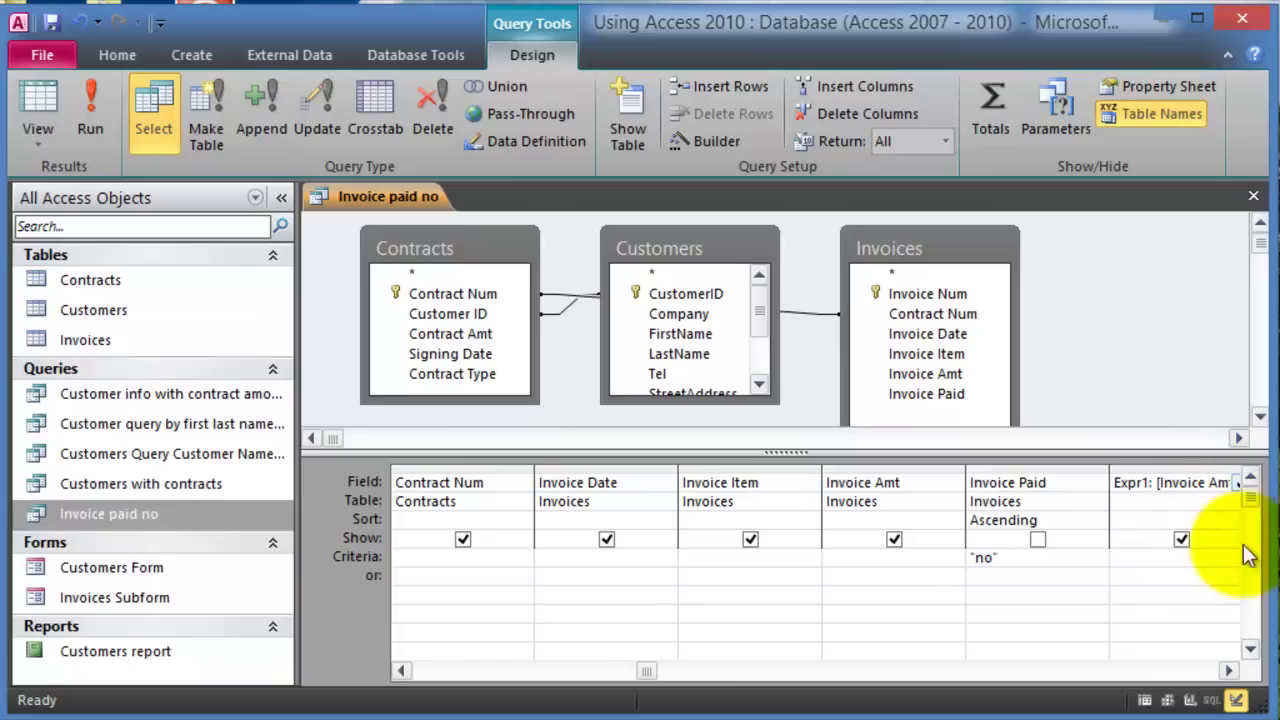
type(":")
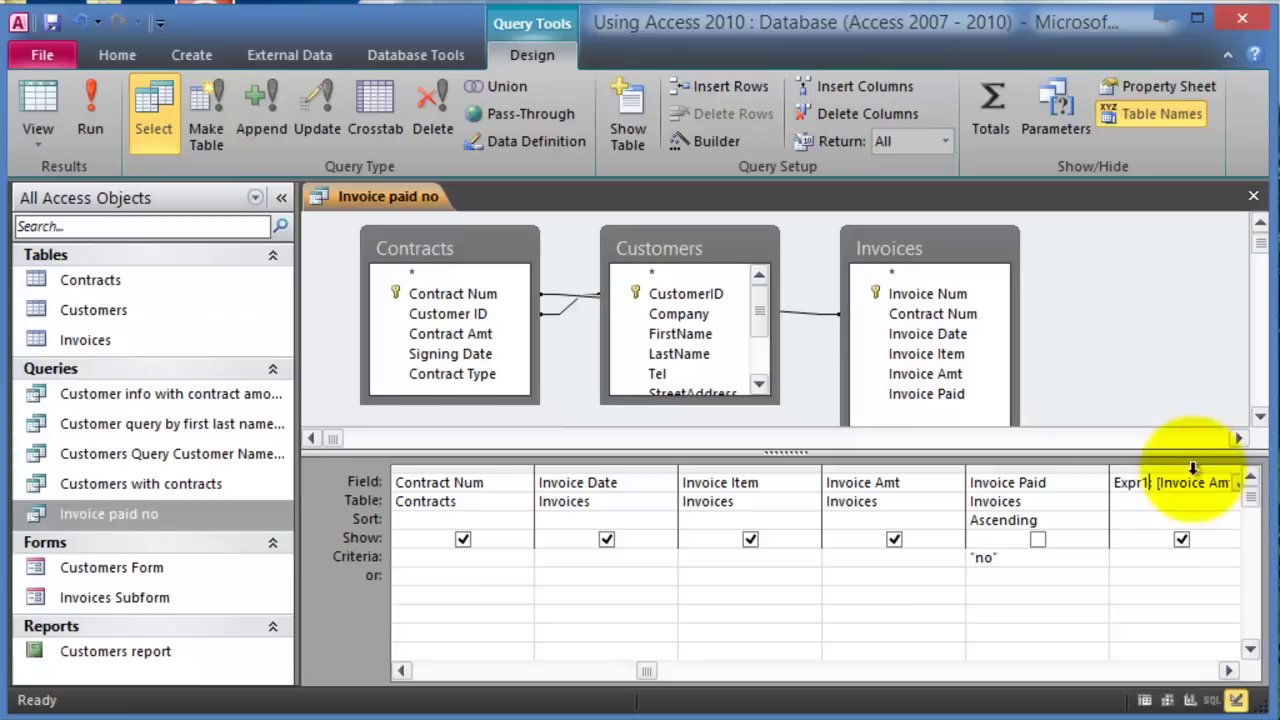
double_click(1131, 483)
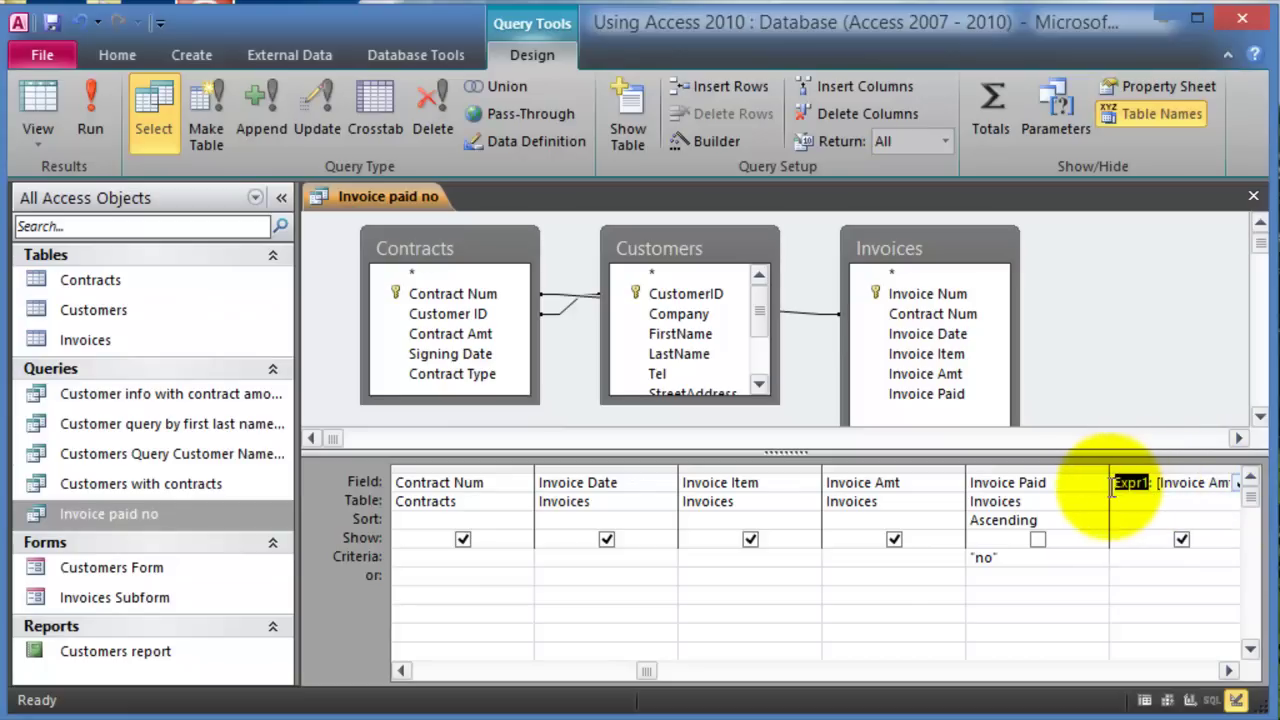
type("Late")
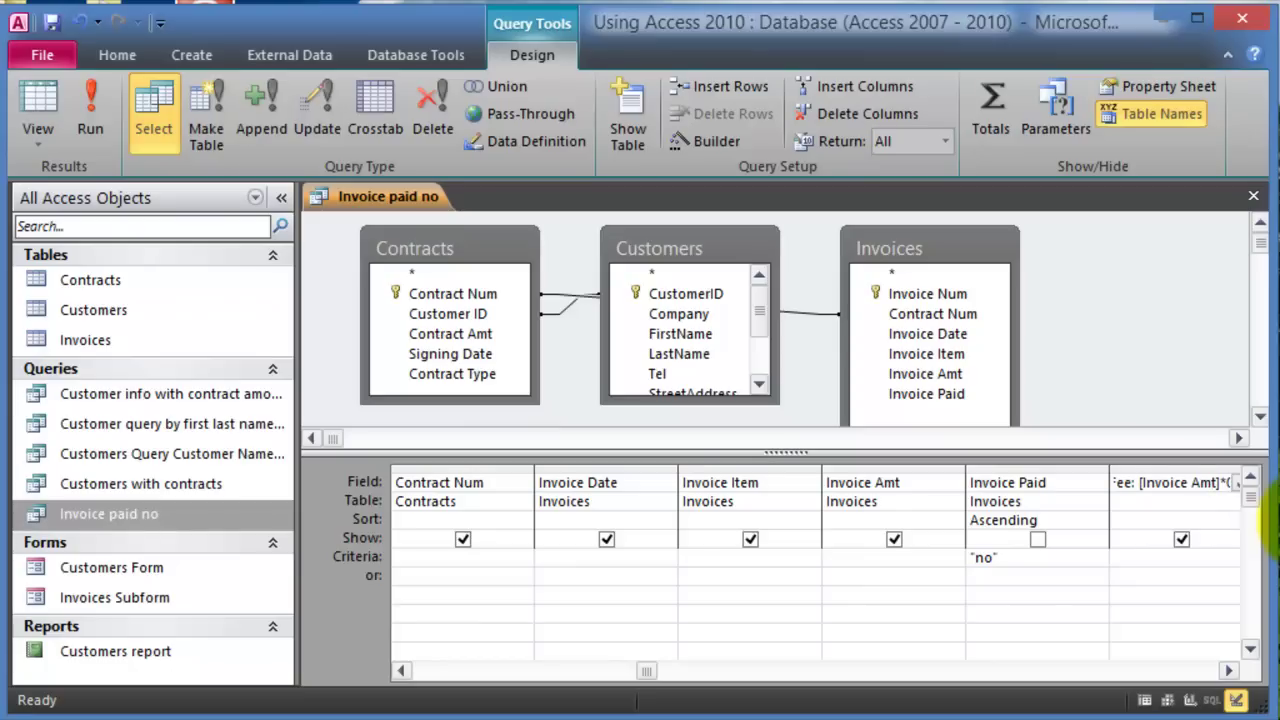
key("Right")
key("Right")
key("Right")
key("Tab")
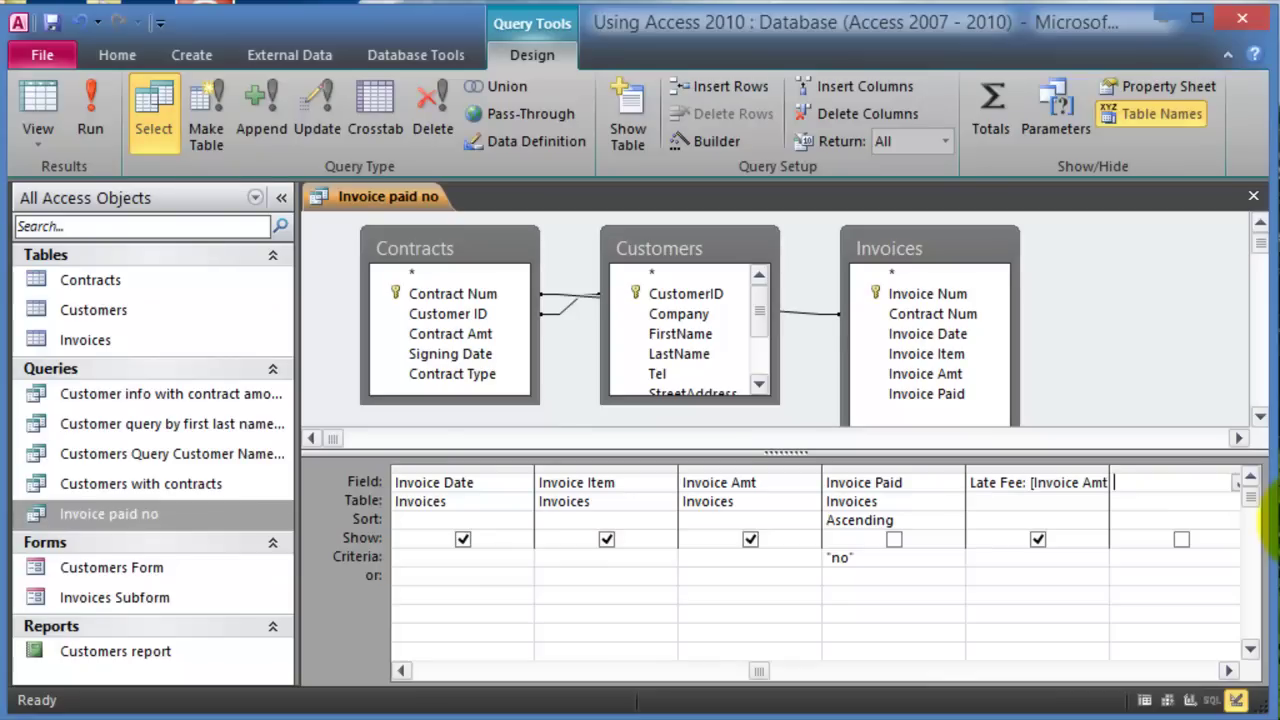
Run the query to check the Late Fee values against the invoice amounts and return to Design view.
left_click(90, 115)
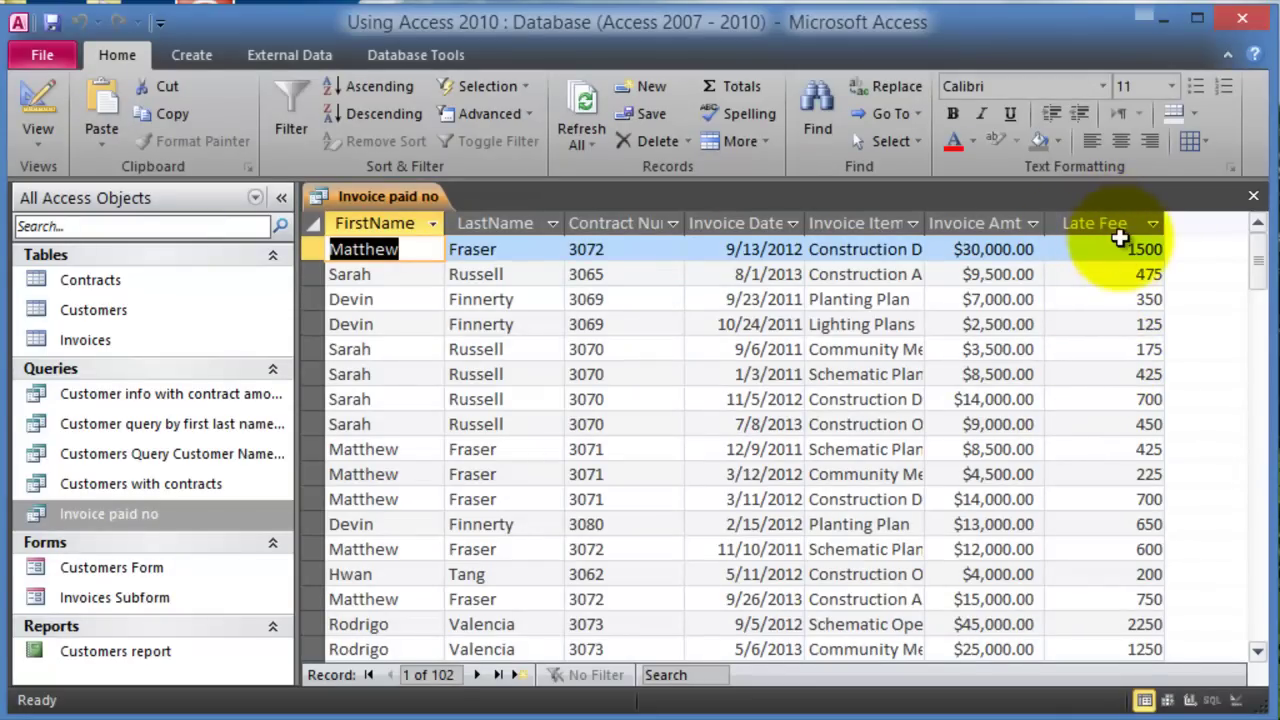
left_click(986, 252)
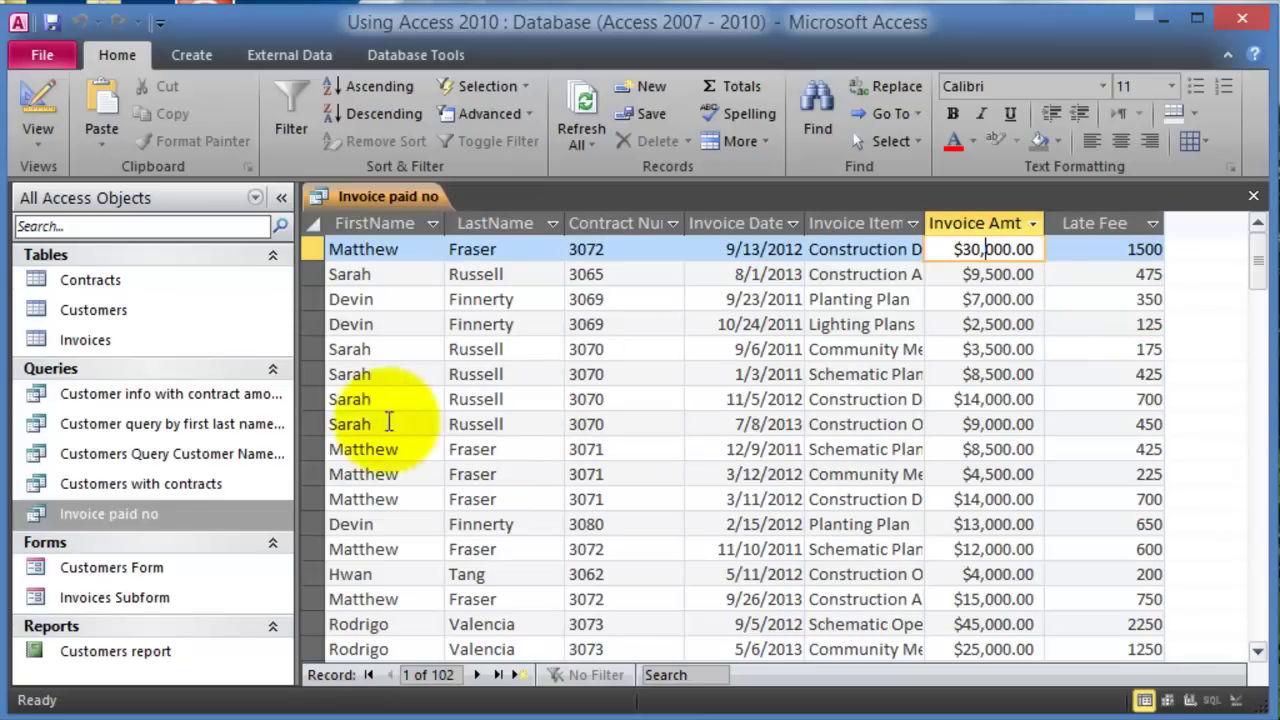
right_click(123, 510)
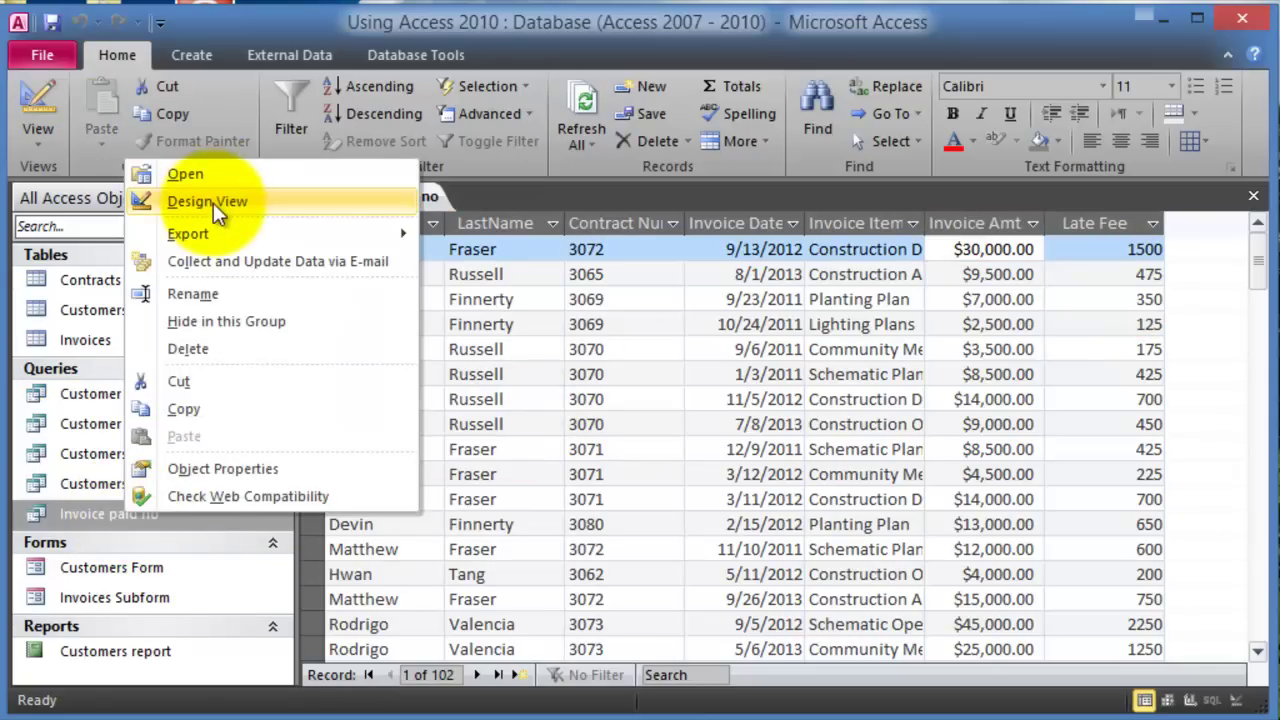
left_click(215, 200)
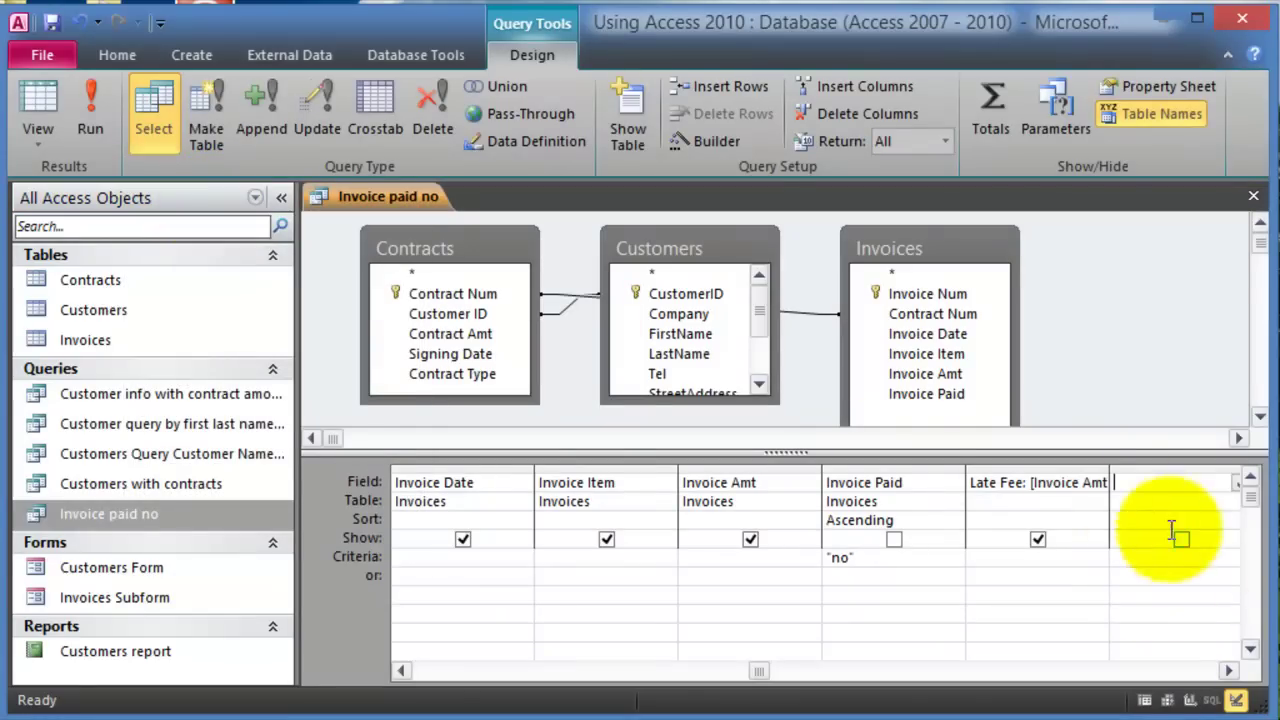
Show the Property Sheet for the calculated Late Fee field in the query design.
left_click(1067, 487)
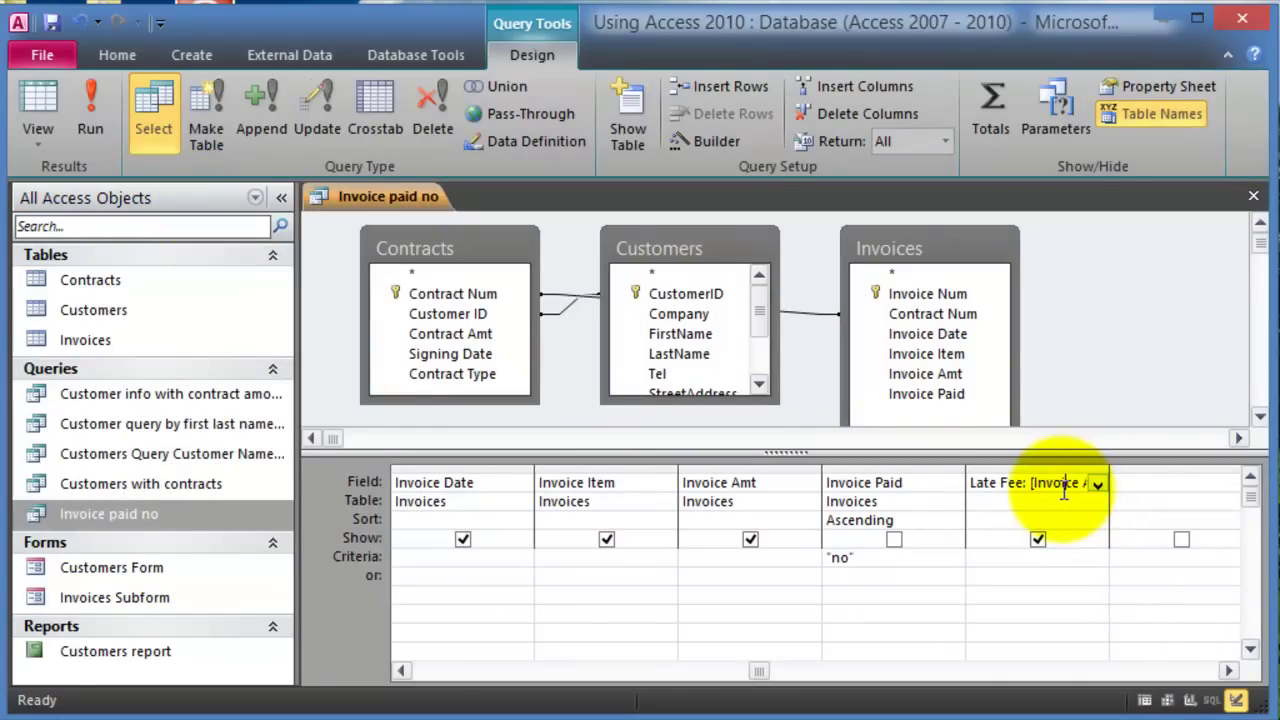
left_click(1193, 86)
left_click(891, 671)
left_click(892, 676)
left_click(892, 676)
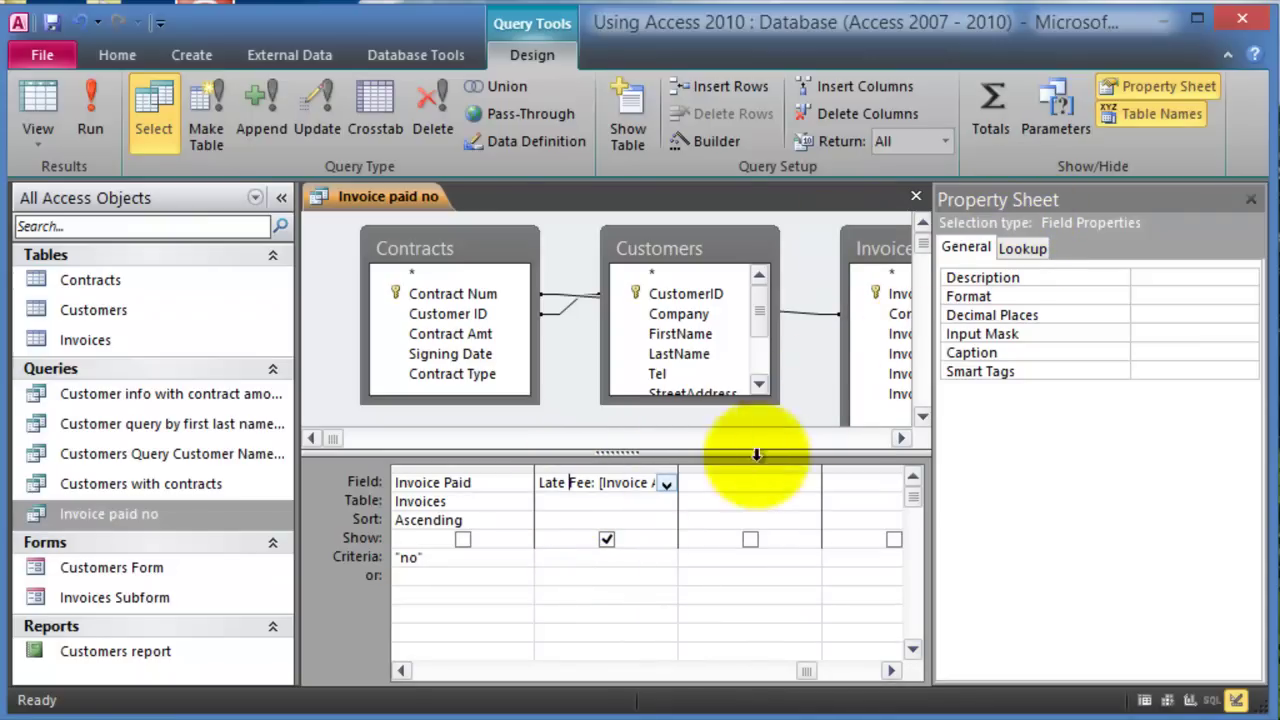
Examine the field properties of the Invoice Paid and Invoice Amt columns in the query grid.
left_click(452, 485)
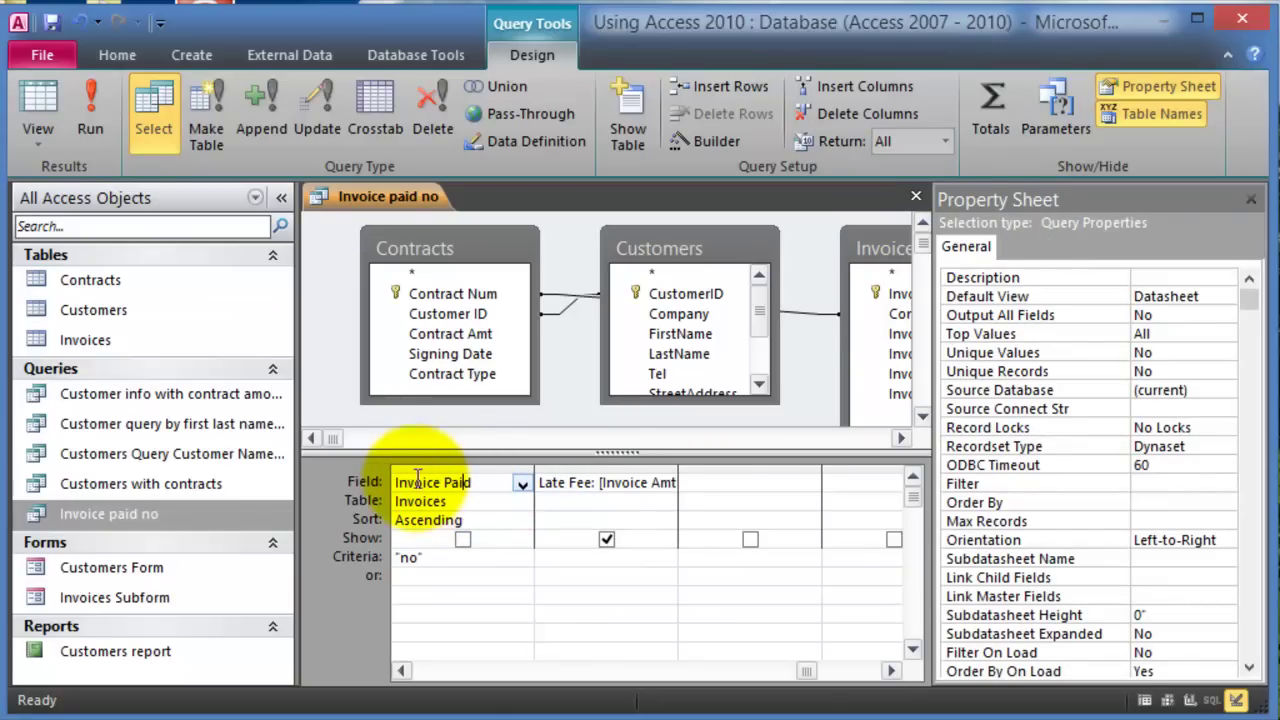
left_click(413, 486)
left_click(405, 672)
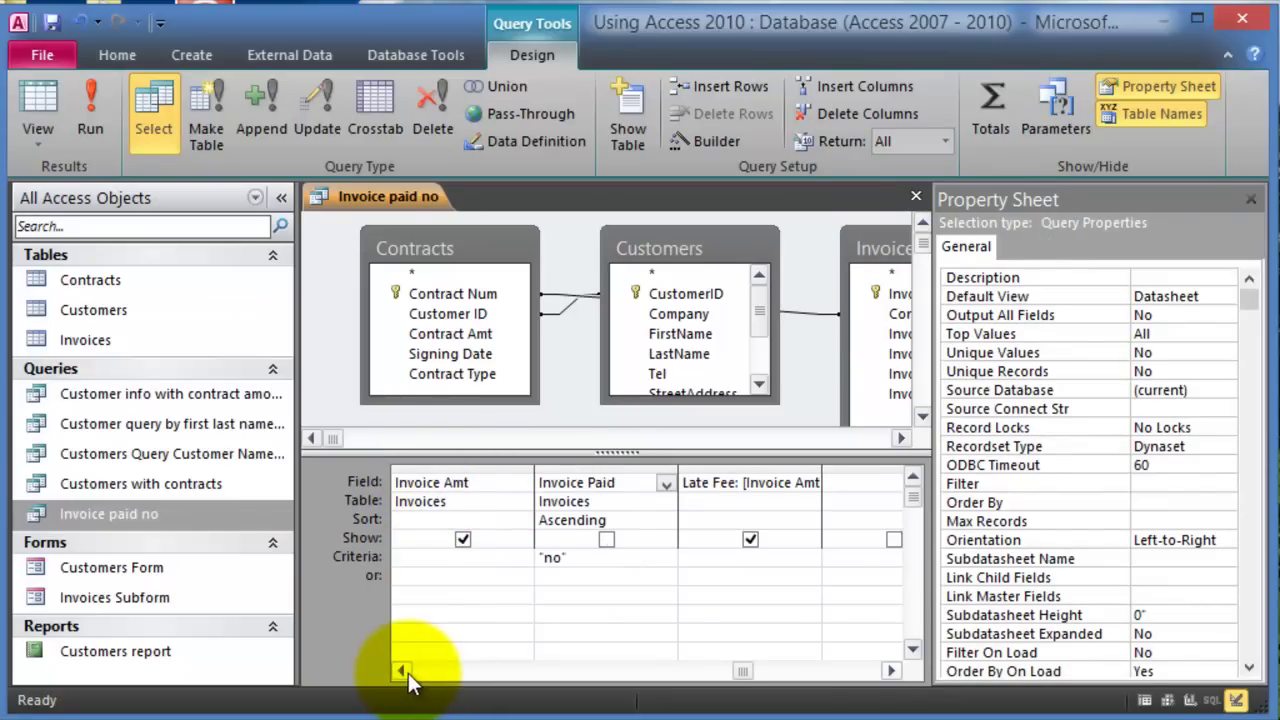
left_click(436, 484)
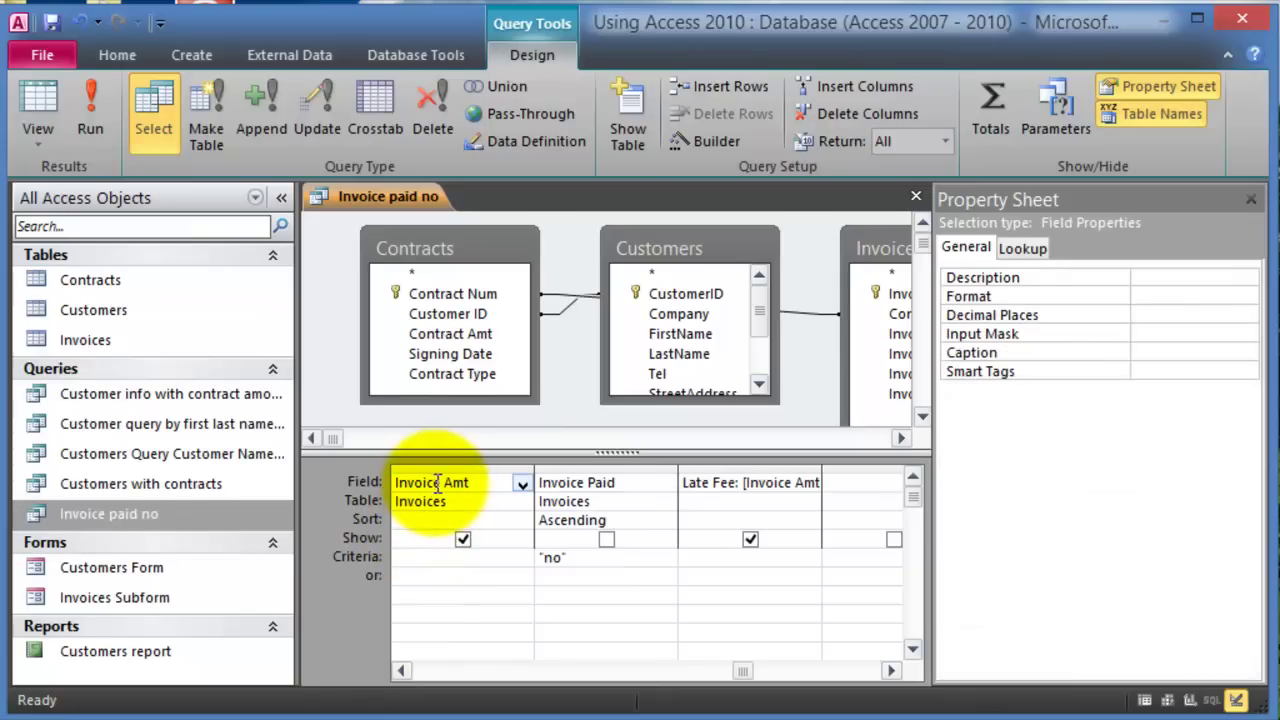
left_click(467, 505)
left_click(448, 483)
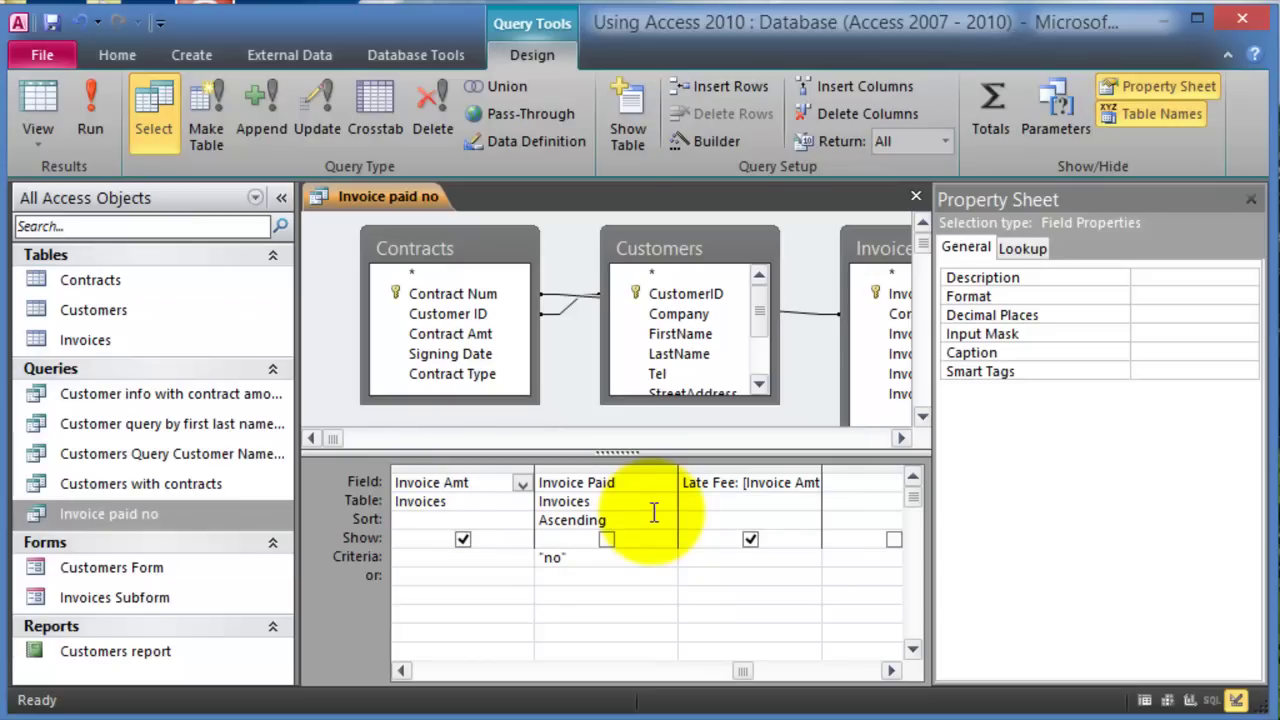
Format the Late Fee field as Currency with 2 decimal places and close the Property Sheet.
left_click(1140, 298)
left_click(1249, 299)
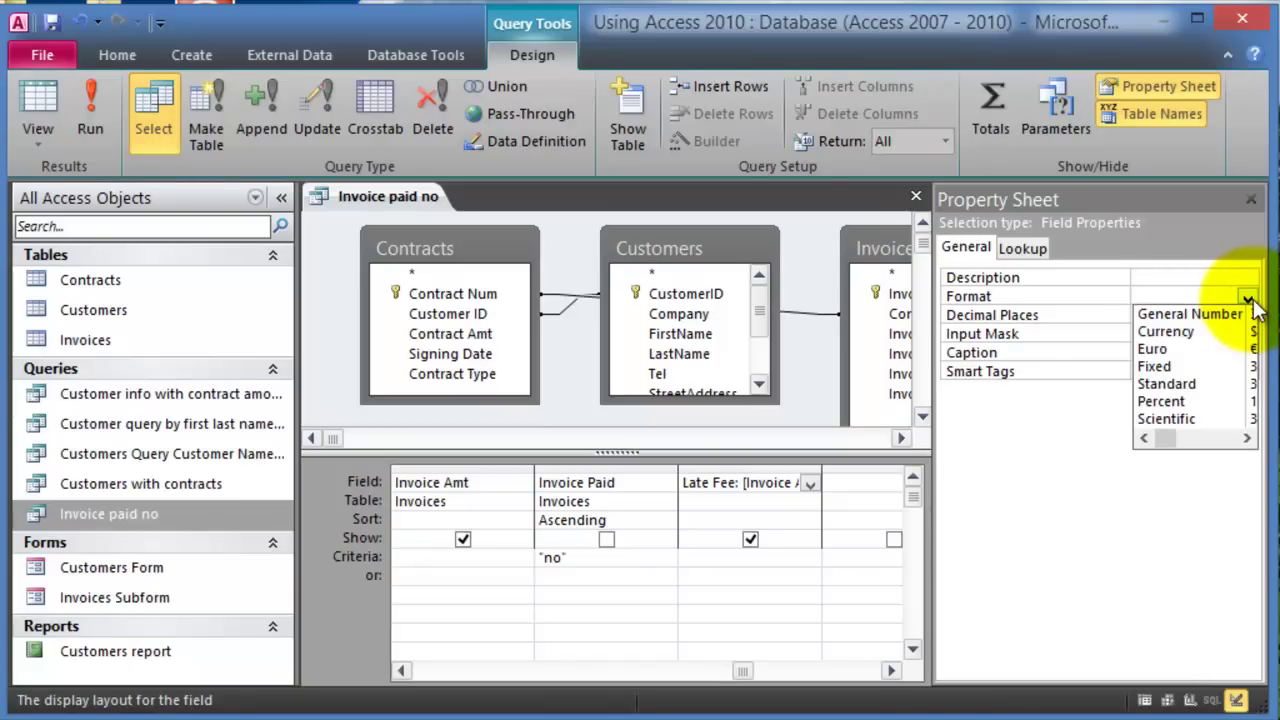
left_click(1193, 333)
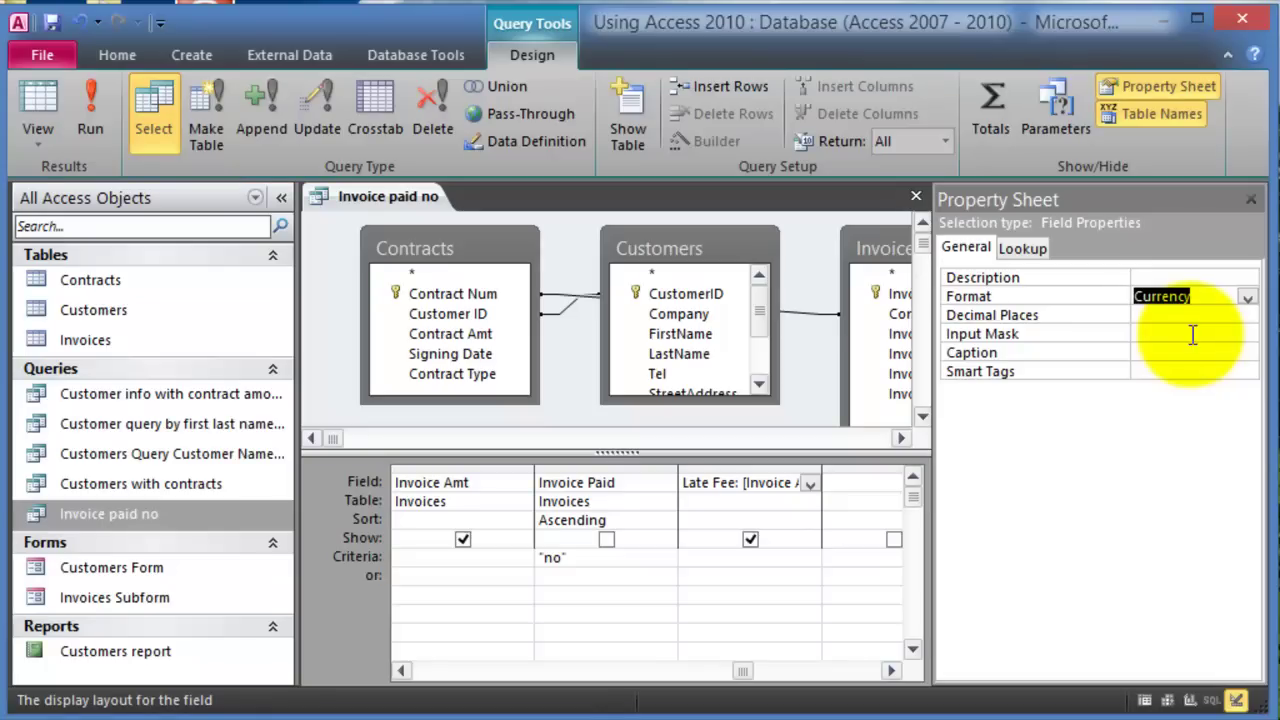
left_click(1151, 314)
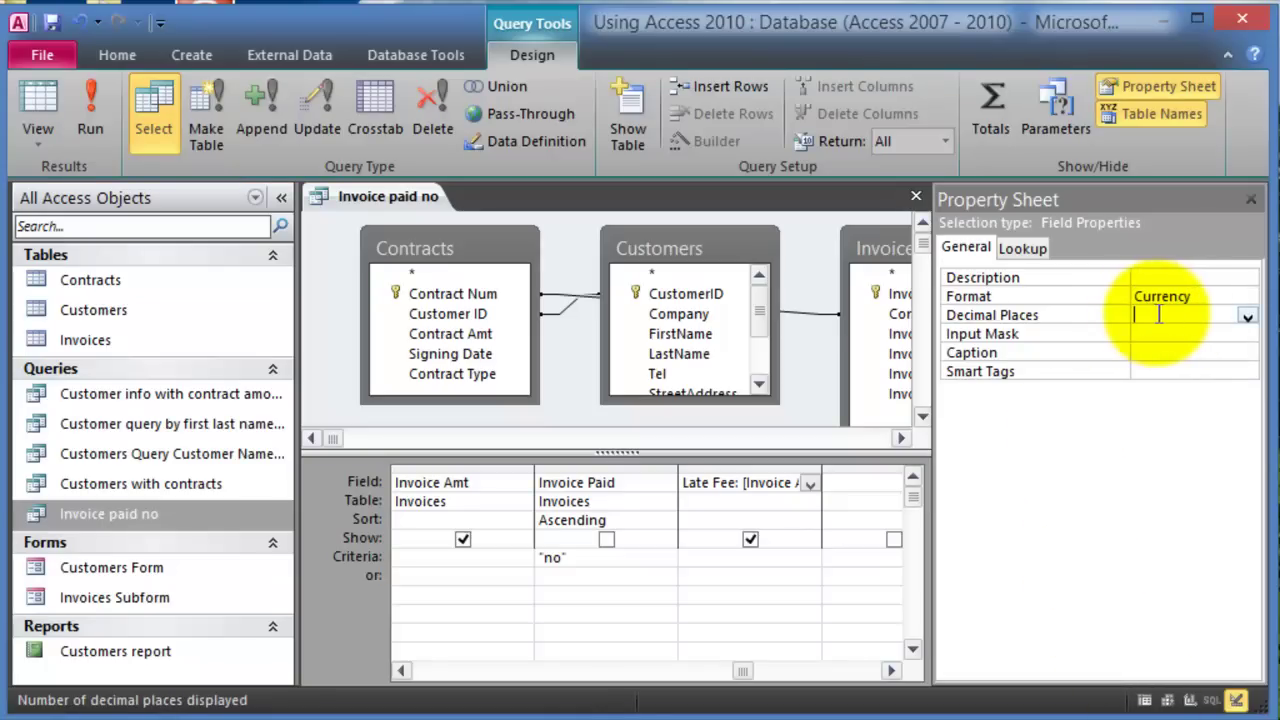
left_click(1245, 318)
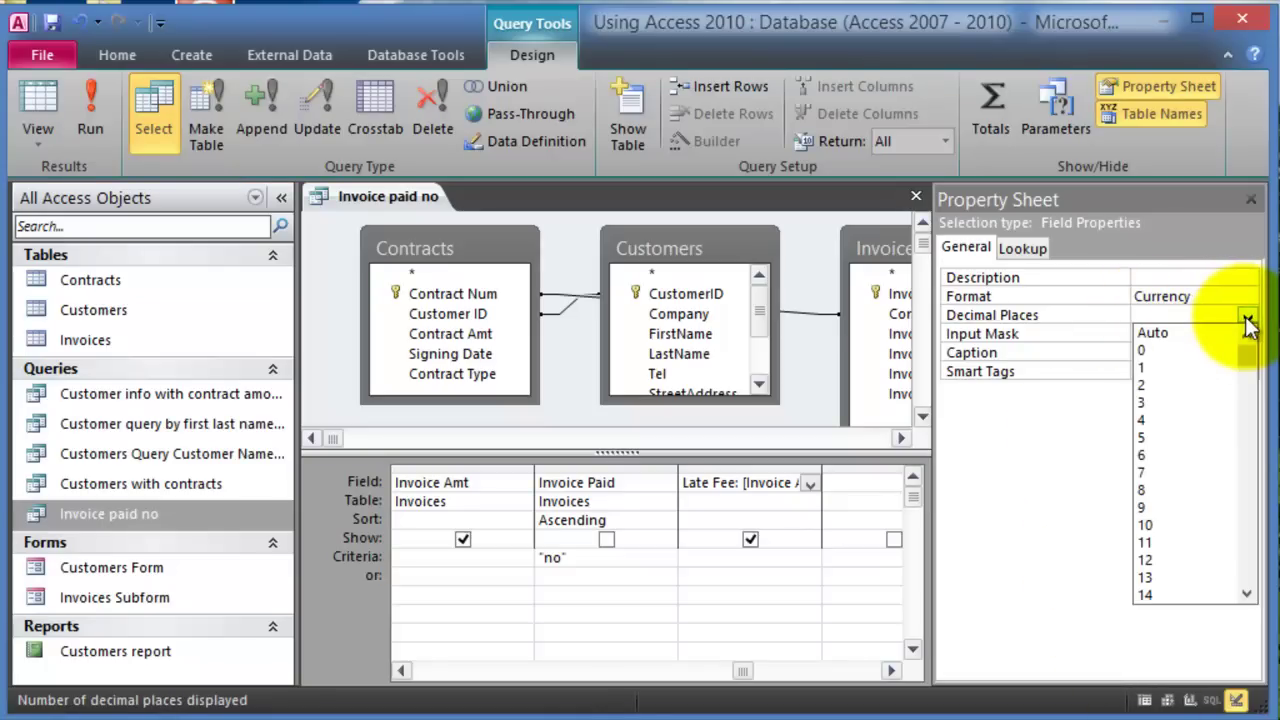
left_click(1160, 386)
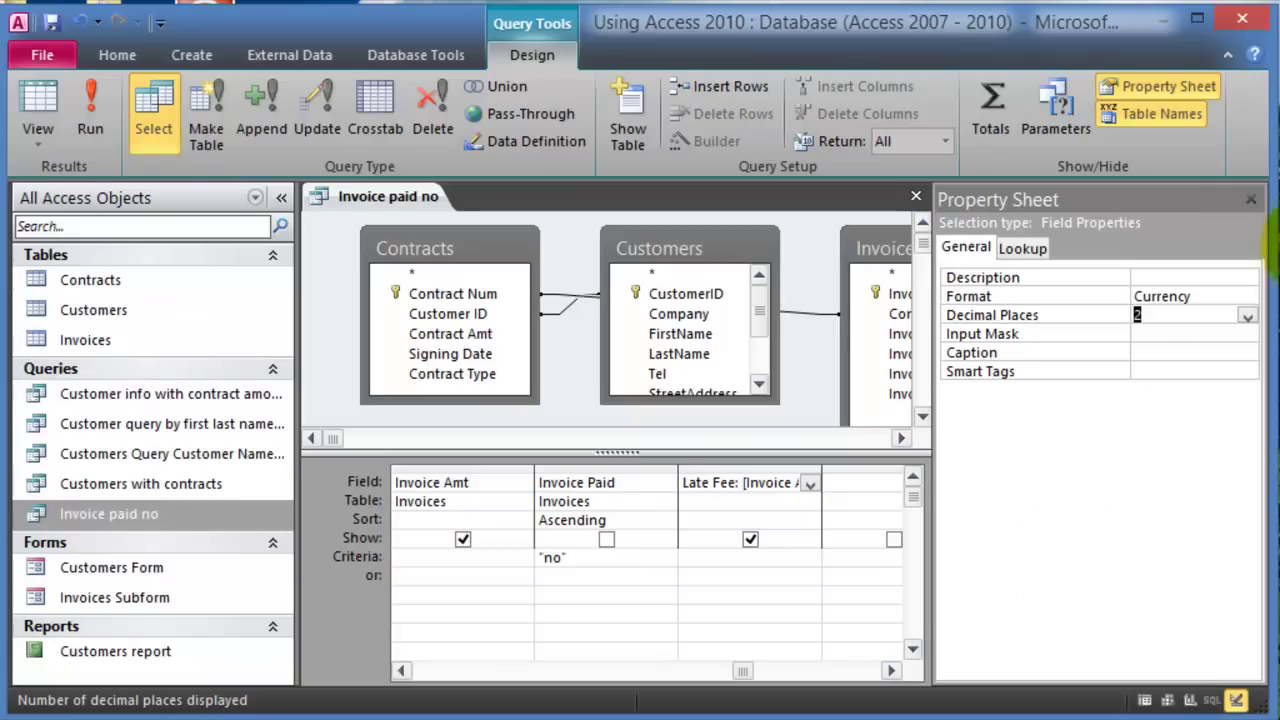
left_click(1251, 201)
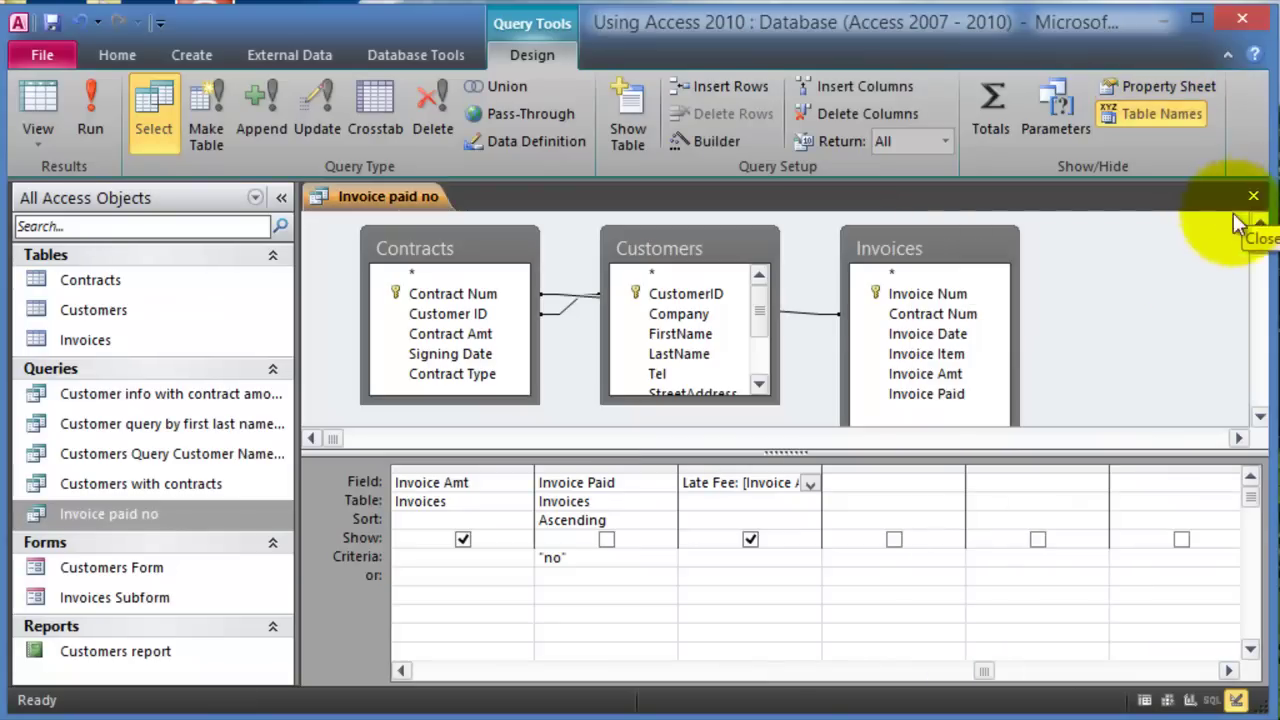
Run the query with the currency-formatted Late Fee column and close it.
left_click(108, 116)
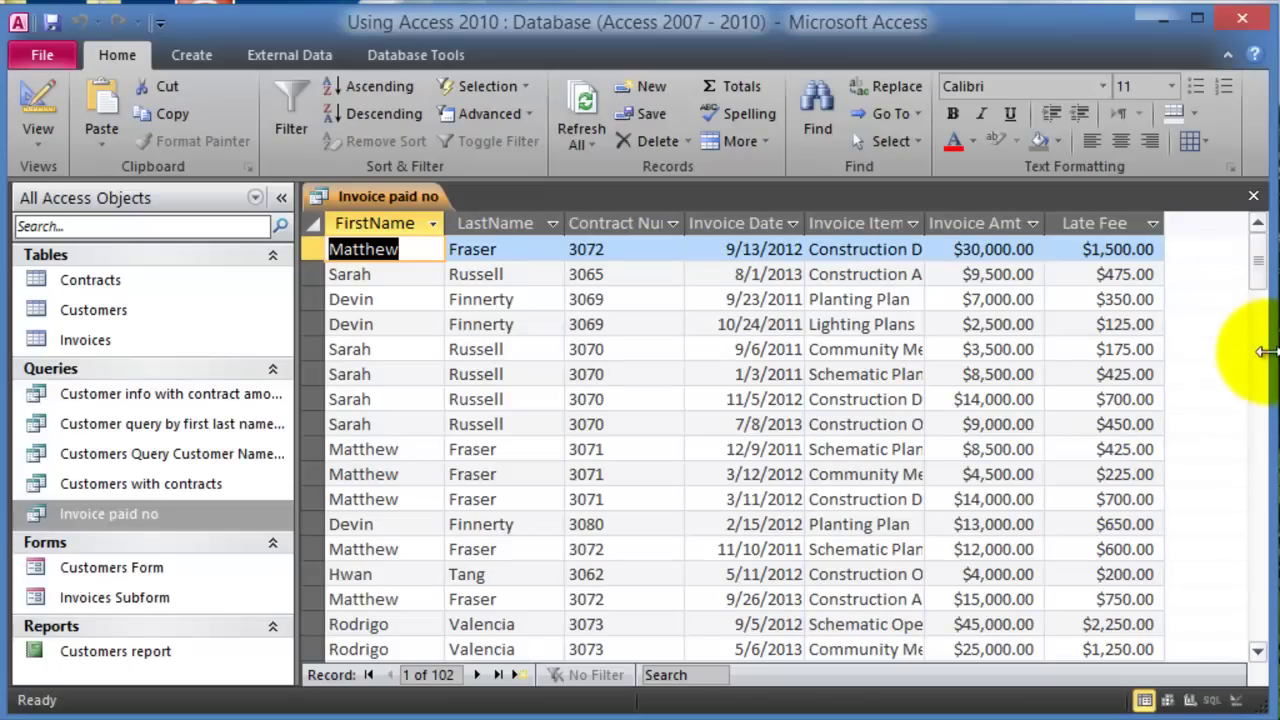
left_click(1253, 195)
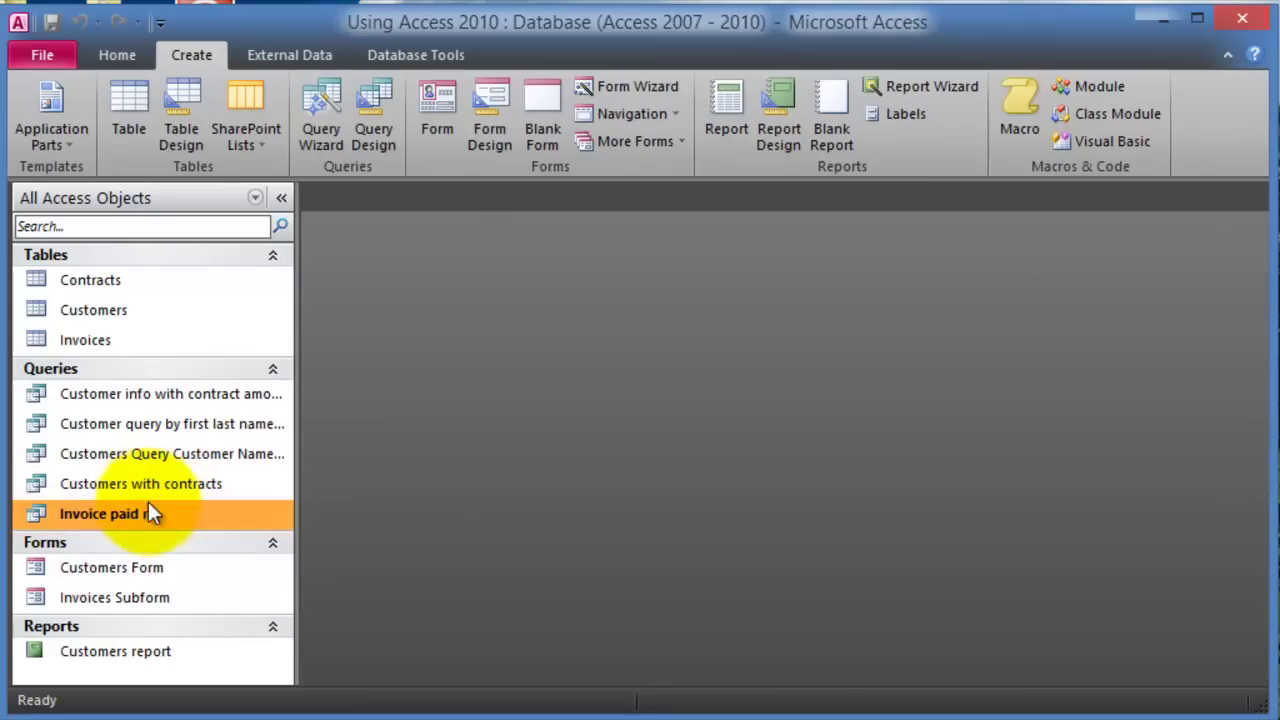
Open the Invoice paid no query, review its last records and close it again.
right_click(125, 519)
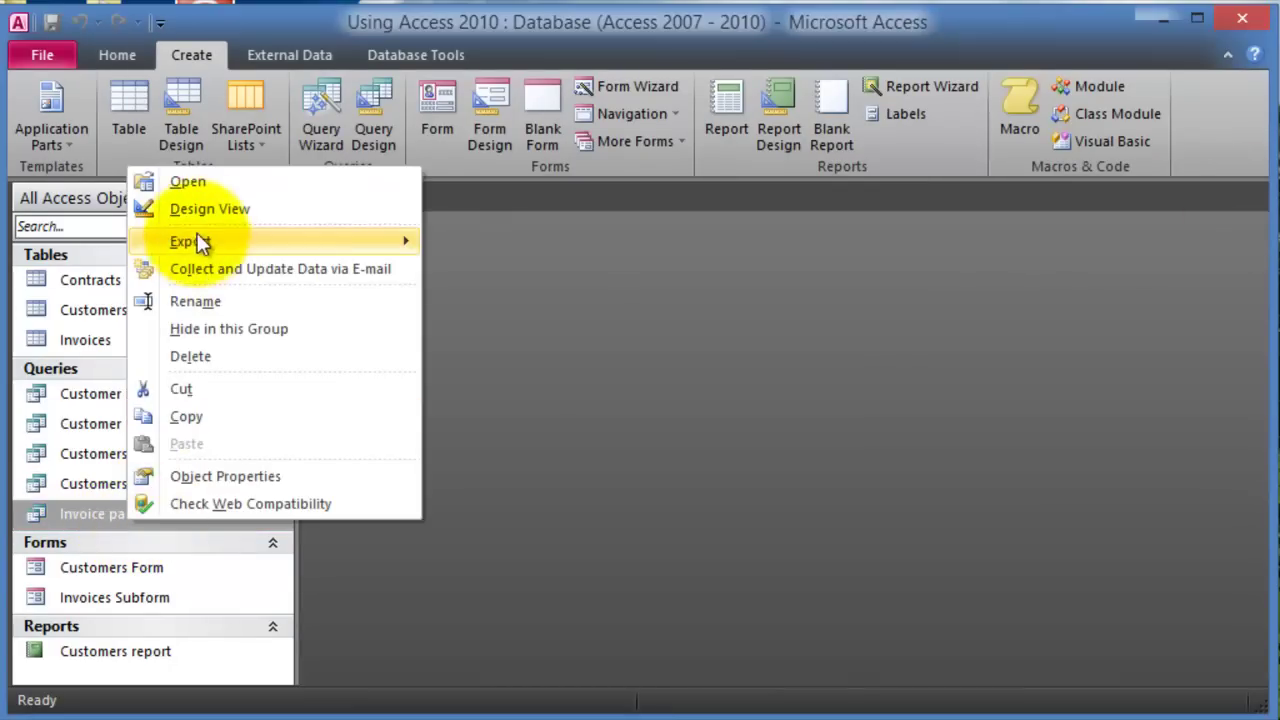
double_click(99, 518)
left_click_drag(1257, 271, 1260, 594)
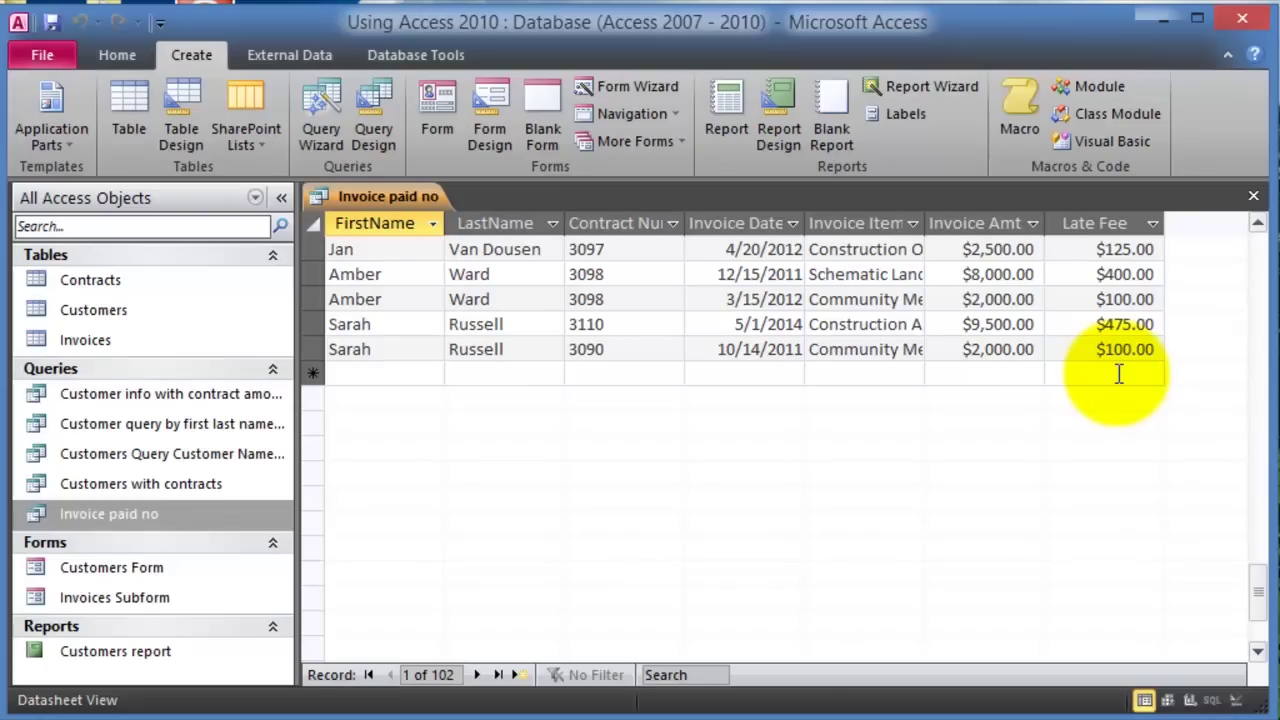
key("ctrl+w")
Reopen the Invoice paid no query and add a Total row below its last records.
double_click(138, 514)
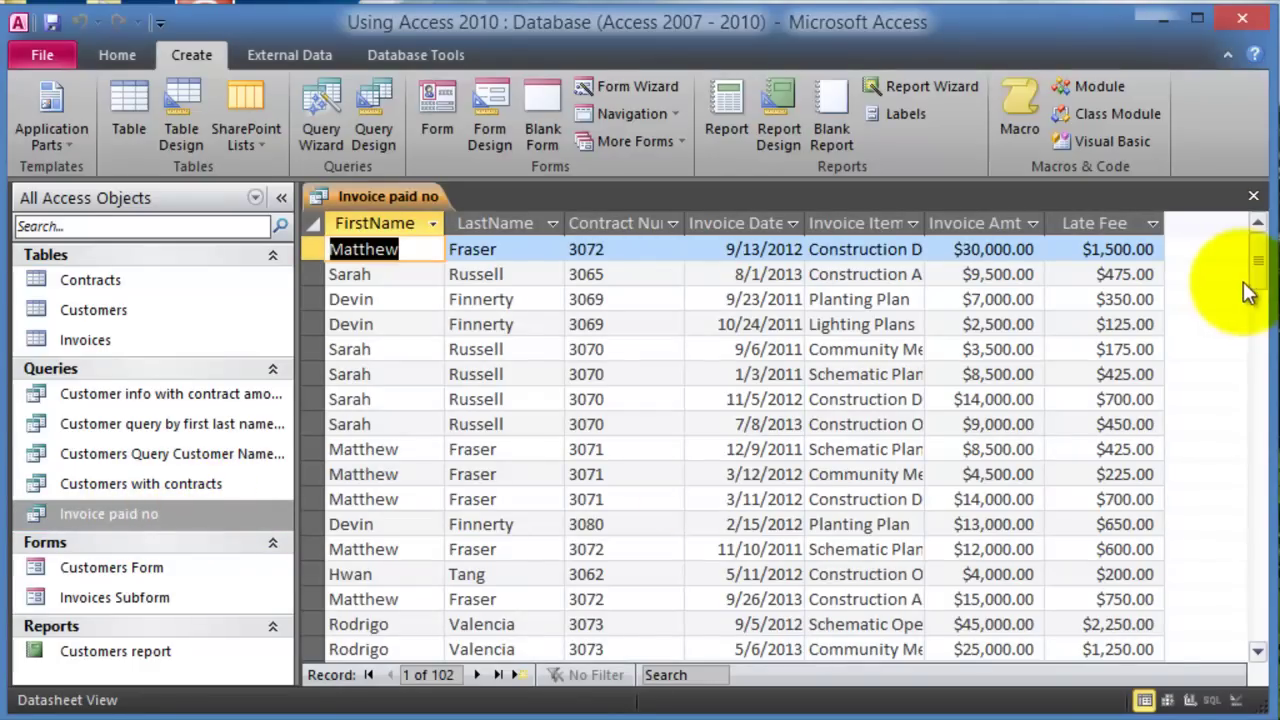
left_click_drag(1258, 280, 1249, 591)
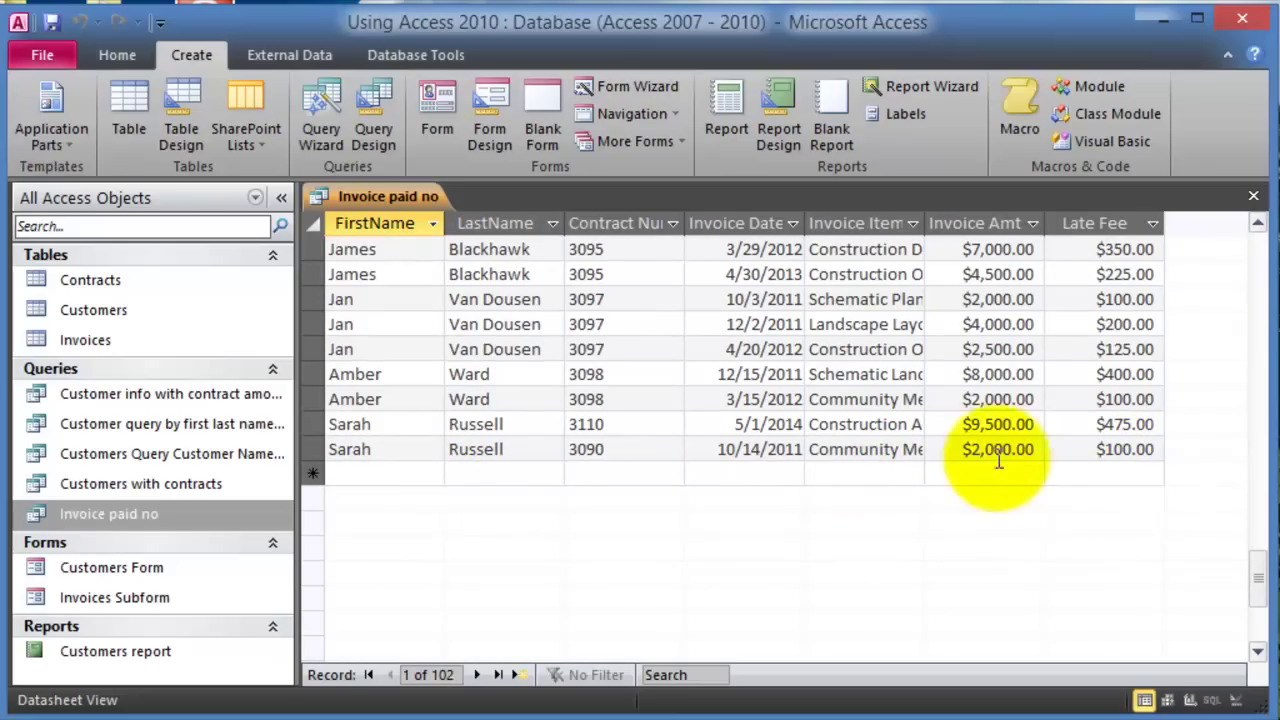
left_click(714, 472)
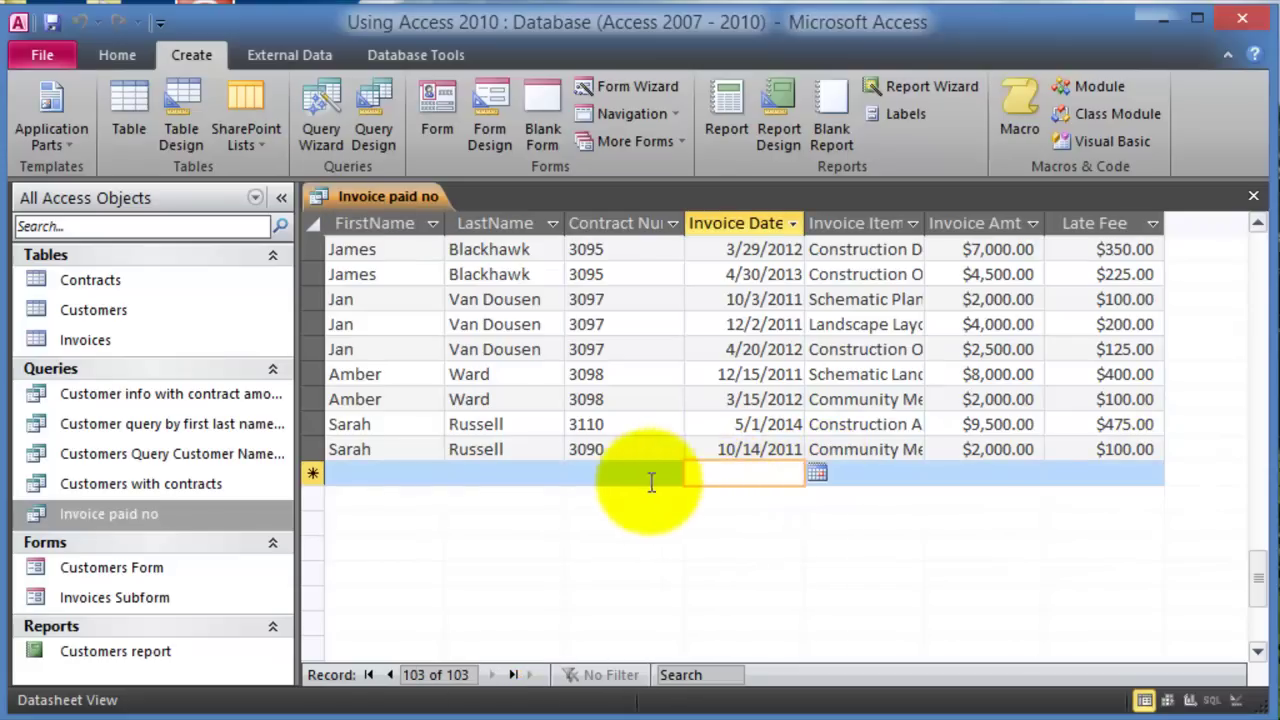
left_click(108, 55)
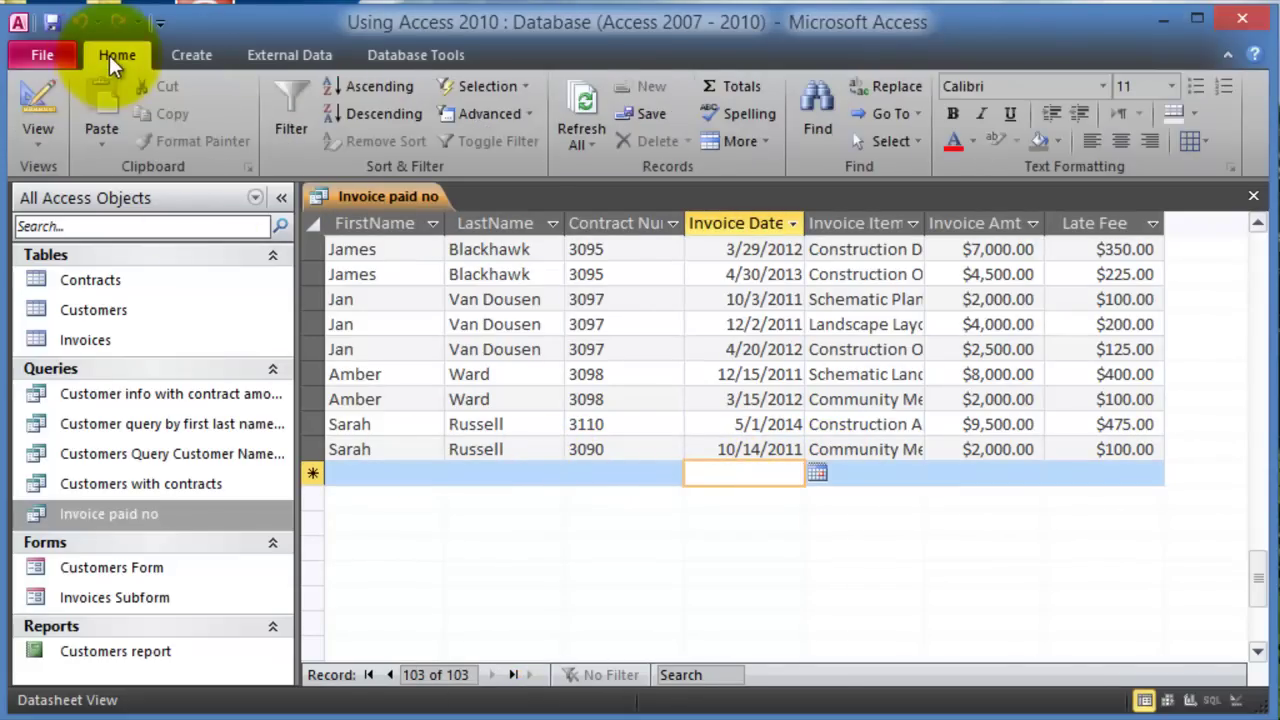
left_click(737, 87)
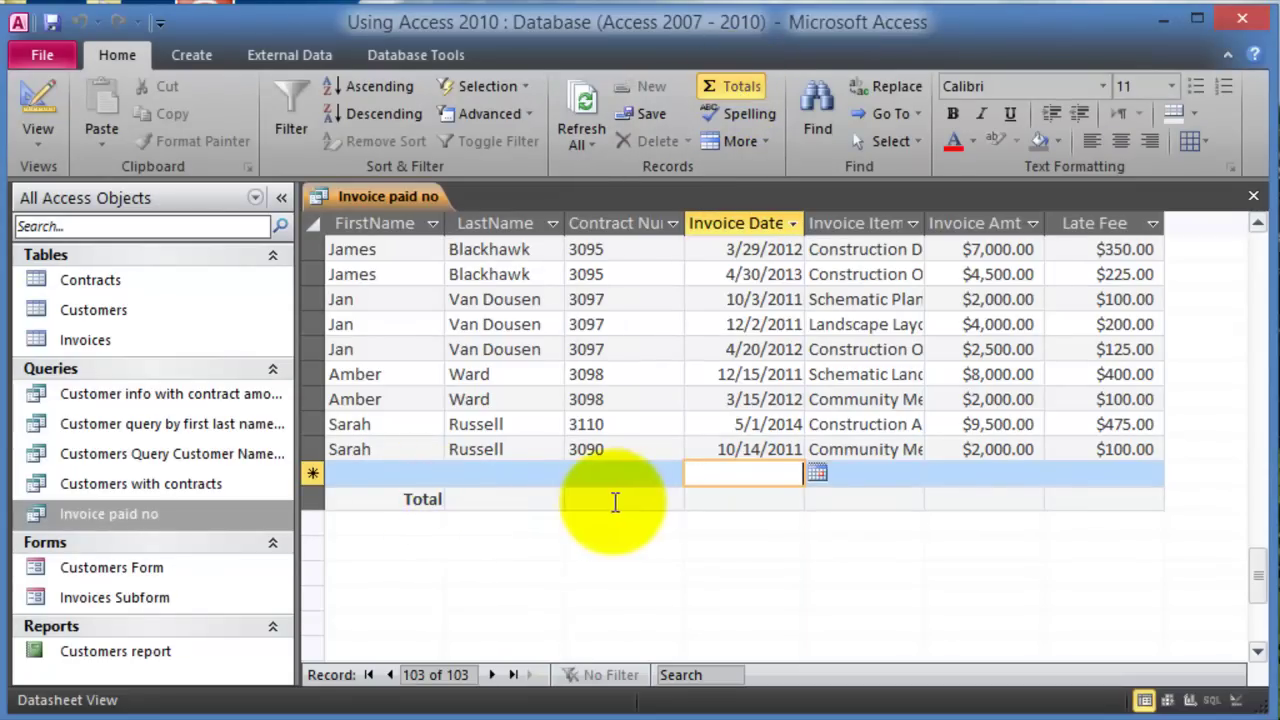
Set the Total row to Sum for both the Late Fee and Invoice Amt columns.
left_click(1063, 499)
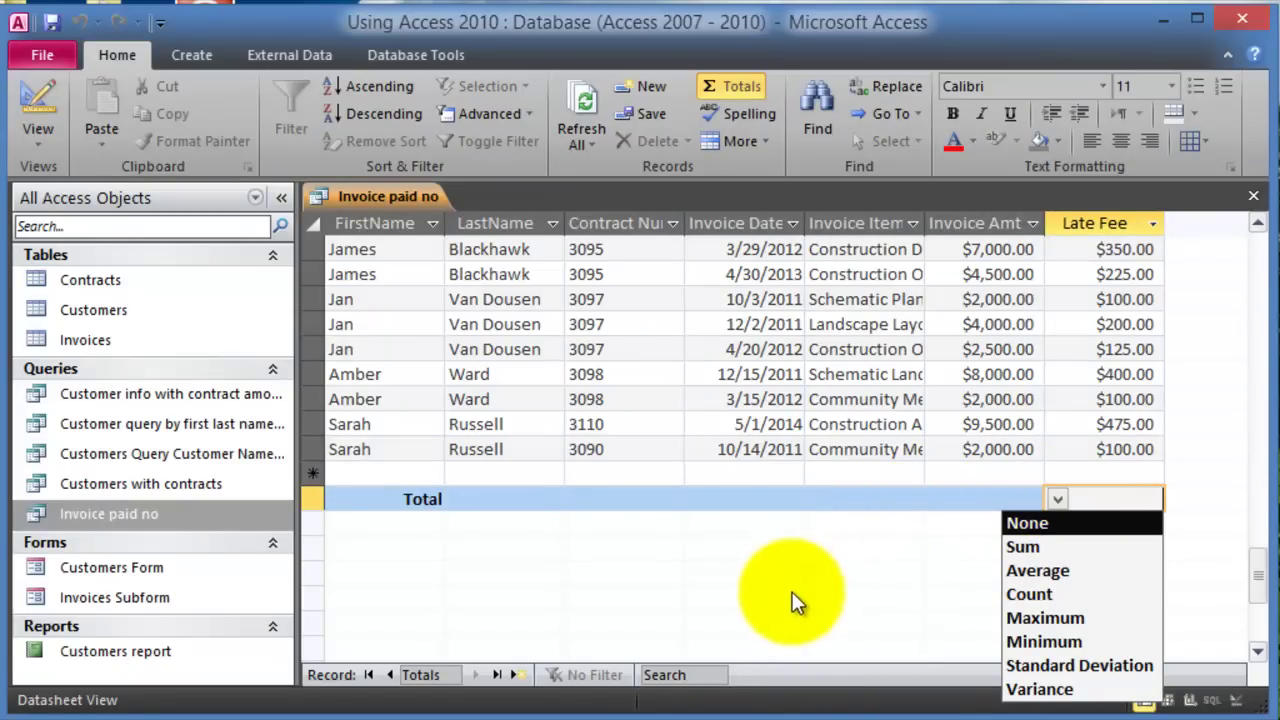
left_click(1045, 547)
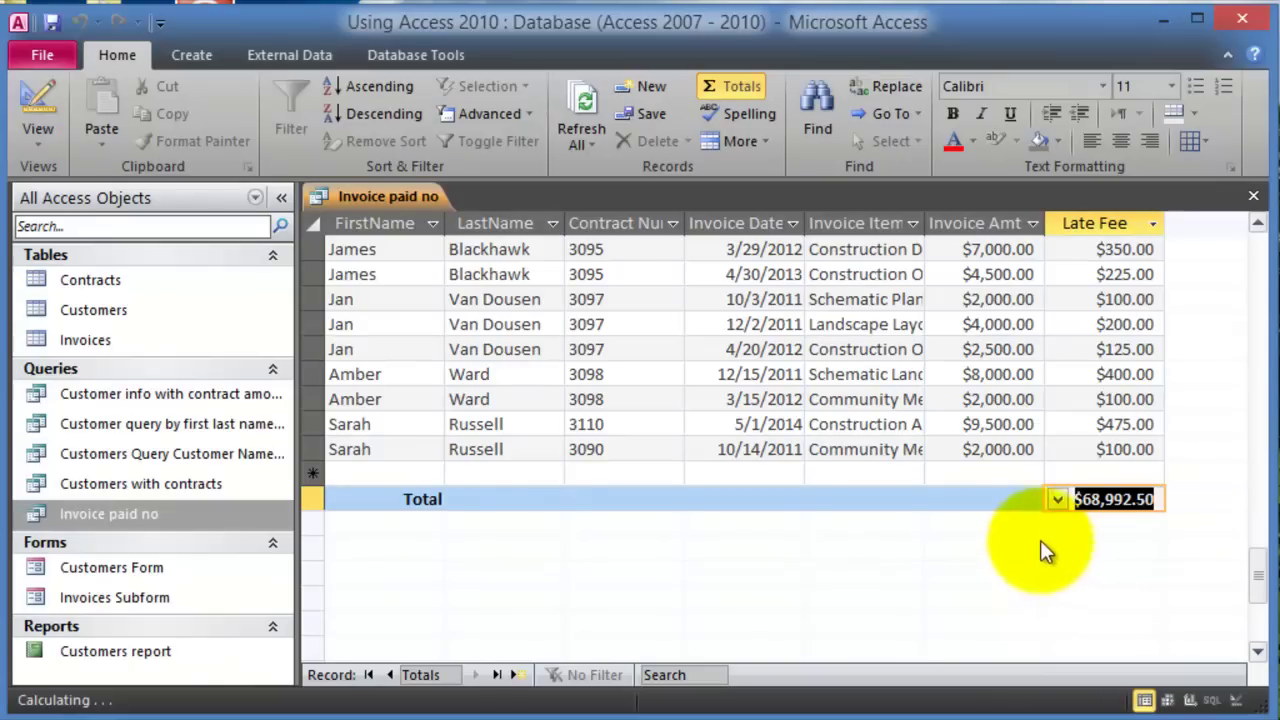
left_click(960, 499)
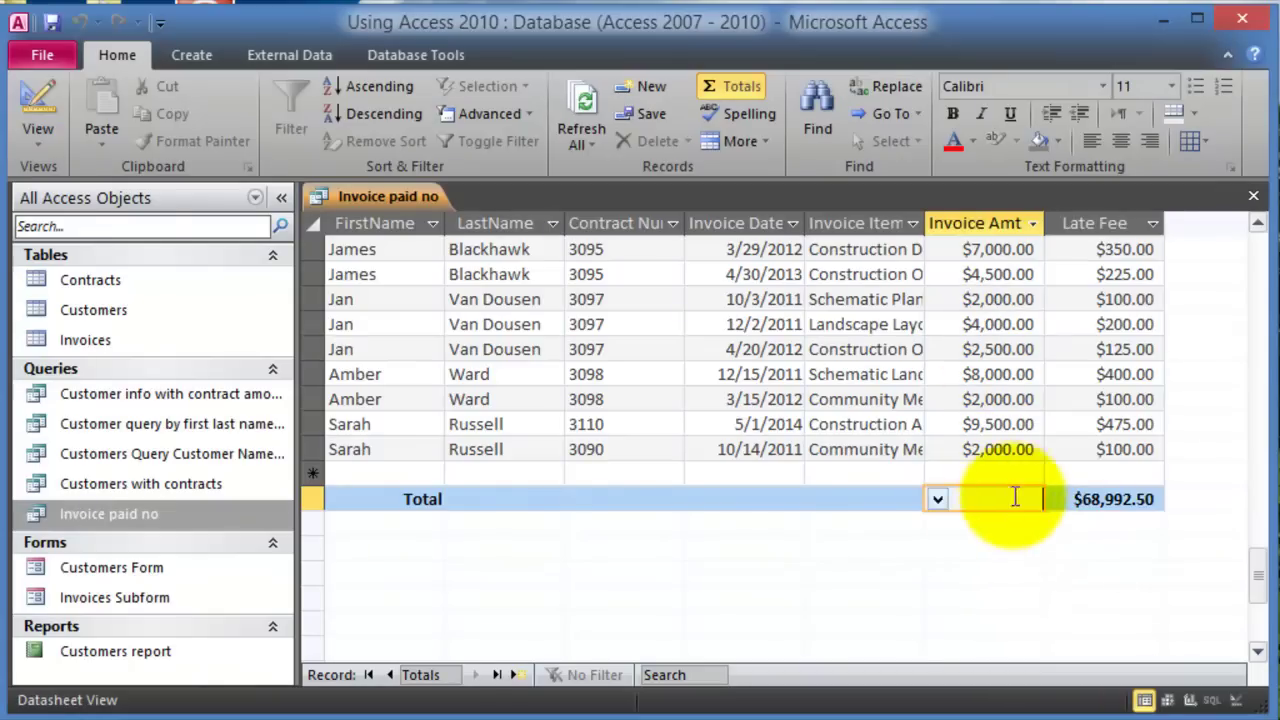
left_click(939, 499)
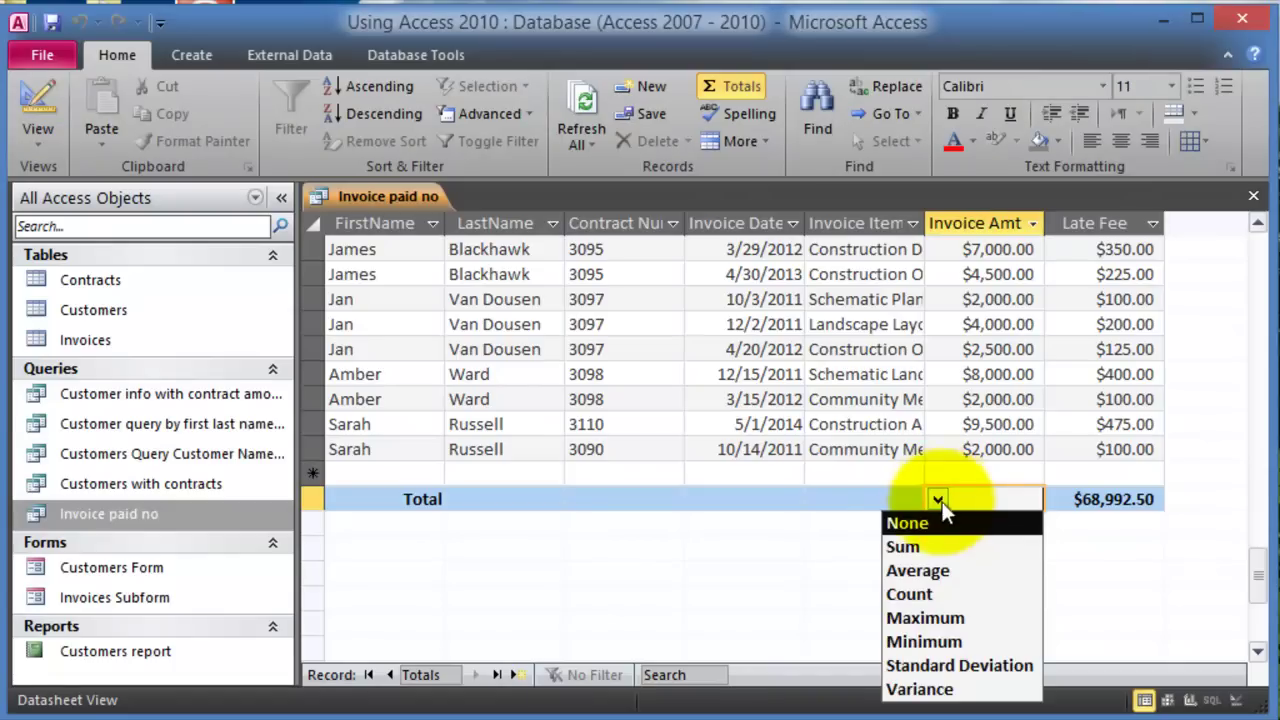
left_click(909, 550)
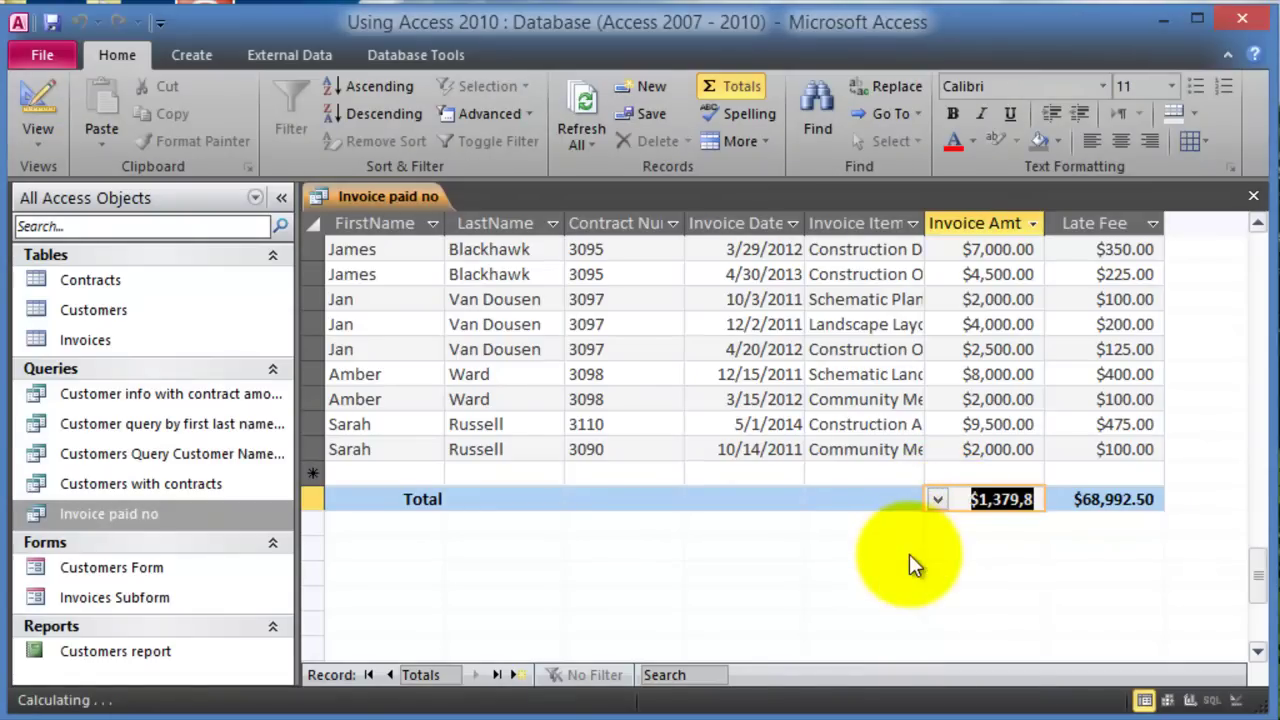
key("Left")
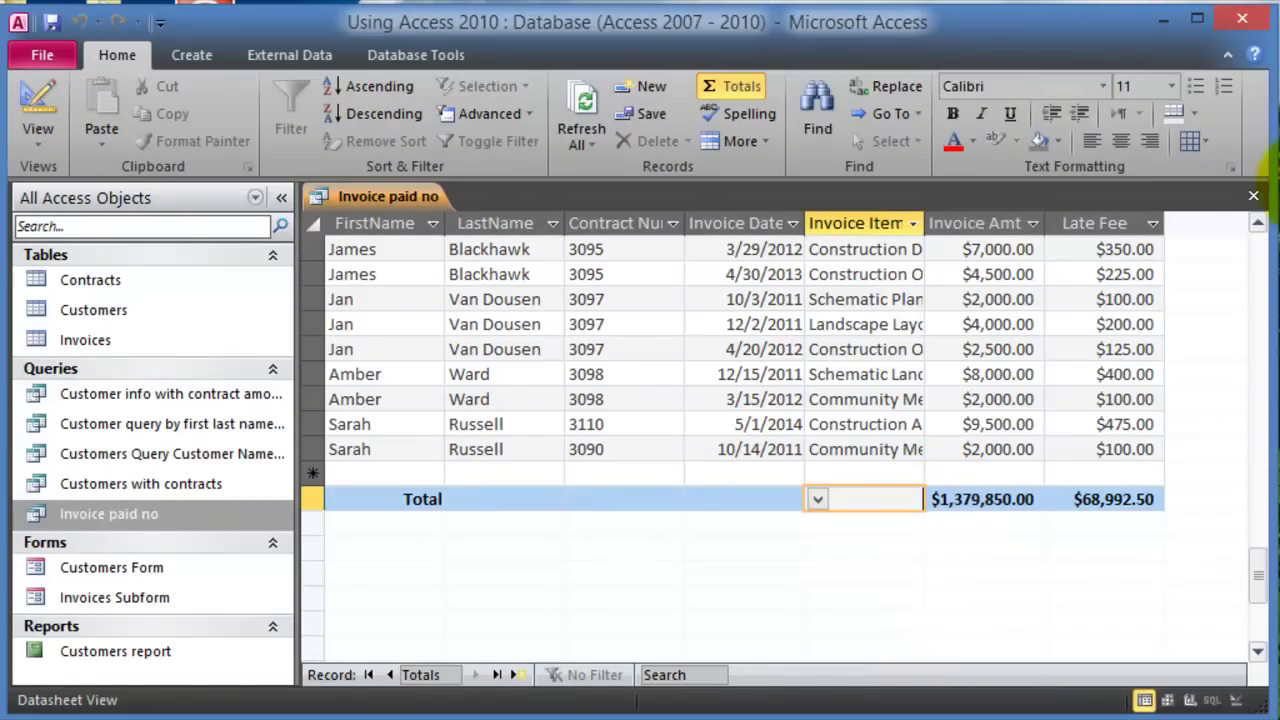
Close the Invoice paid no query, saving its Total row, and reopen it.
left_click(1253, 195)
left_click(447, 389)
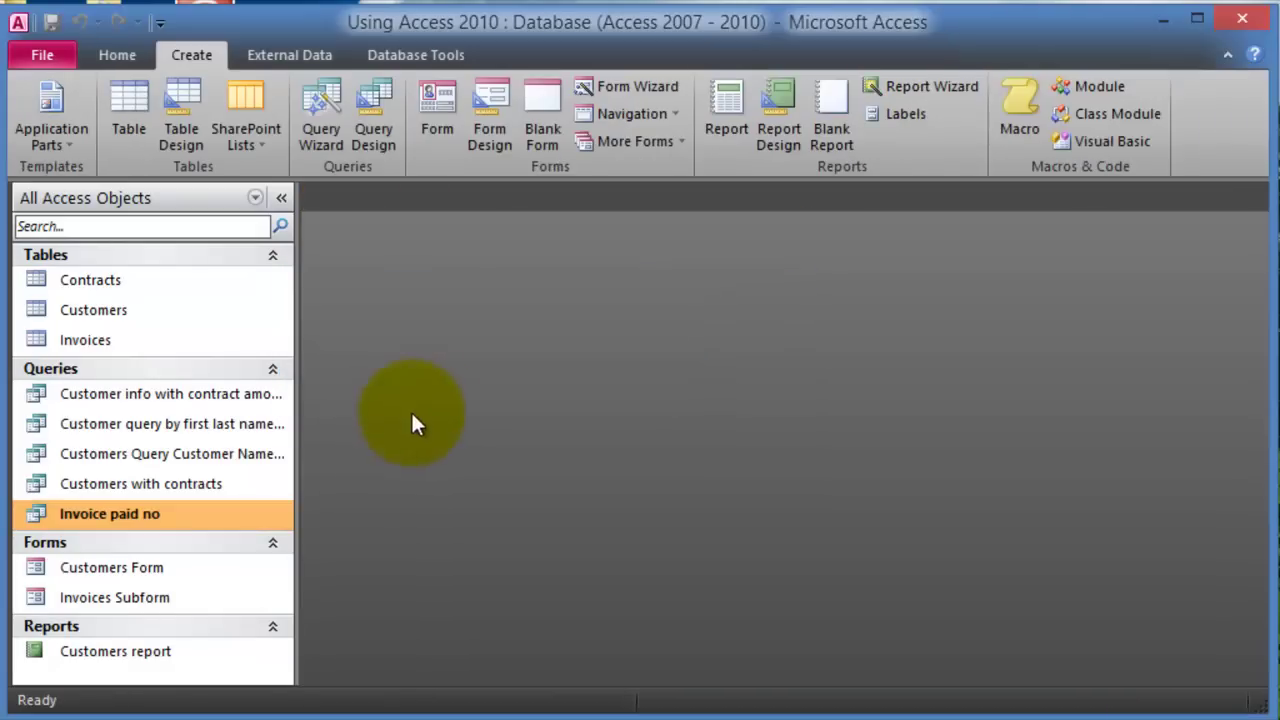
double_click(119, 508)
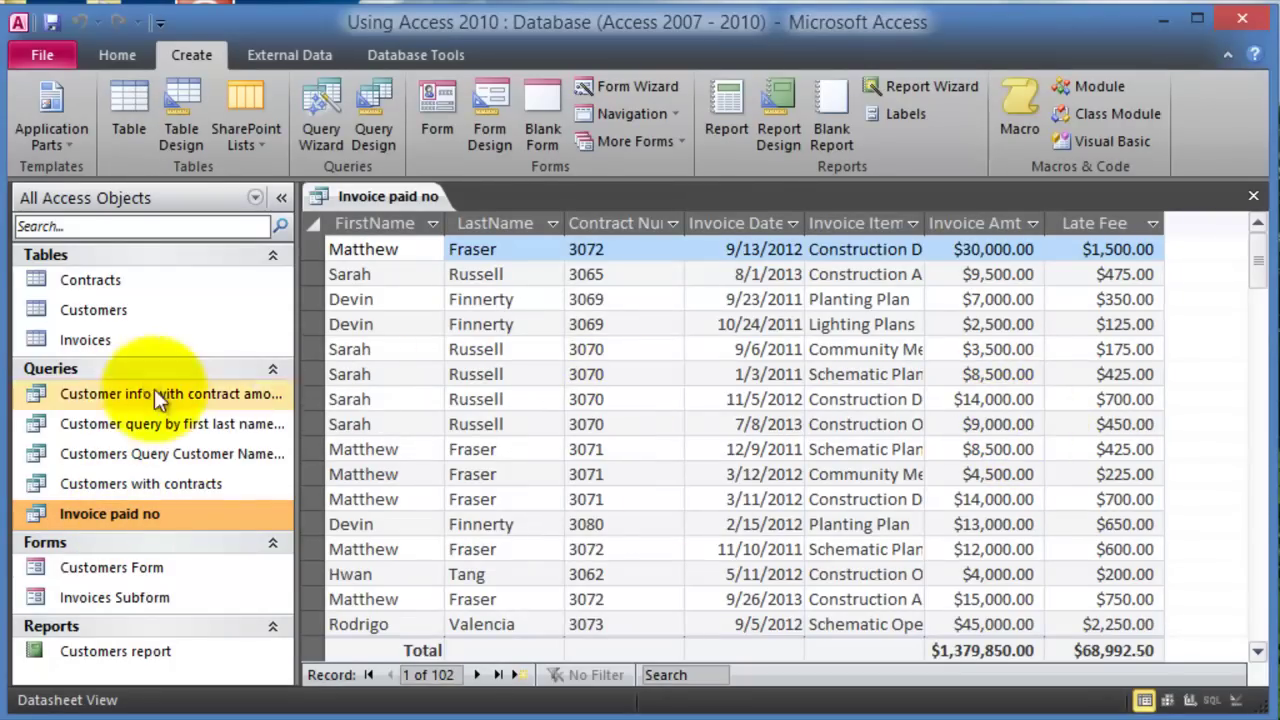
Open the Contracts table and return to the Invoice paid no query.
double_click(92, 278)
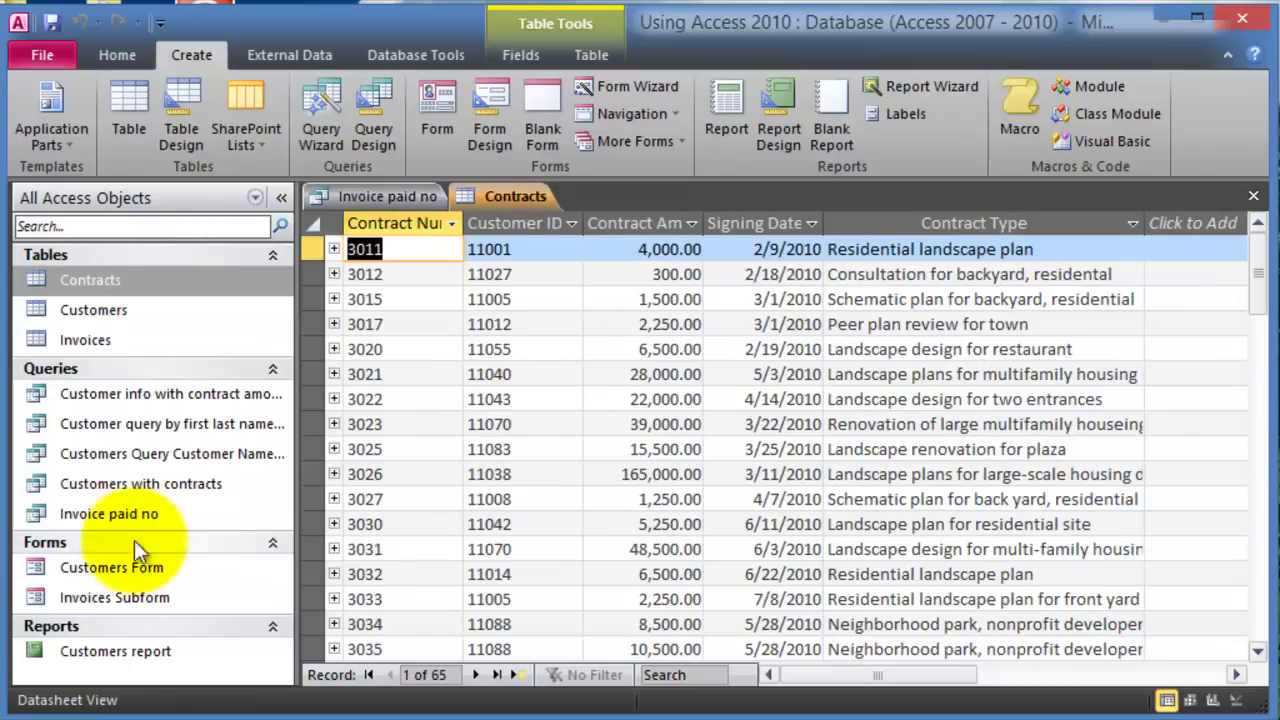
double_click(132, 514)
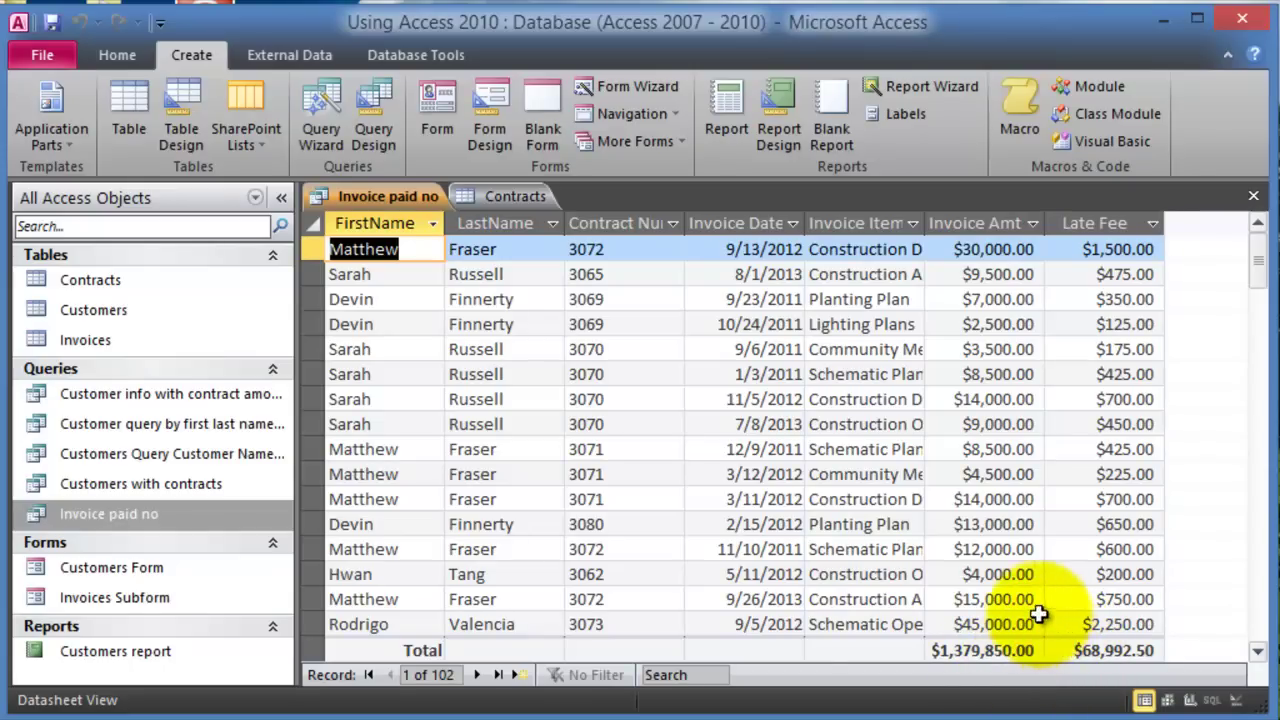
Close the Invoice paid no query and the Contracts table, and open the Invoices table.
key("ctrl+F4")
key("ctrl+F4")
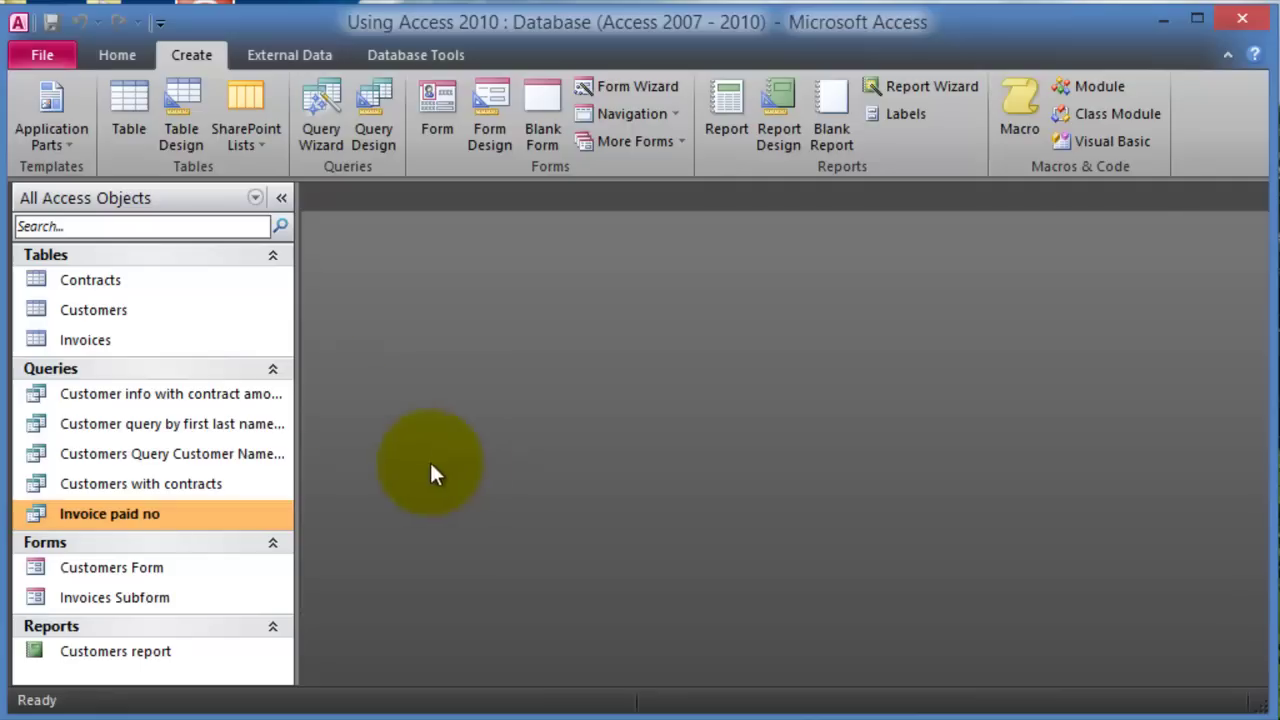
double_click(88, 344)
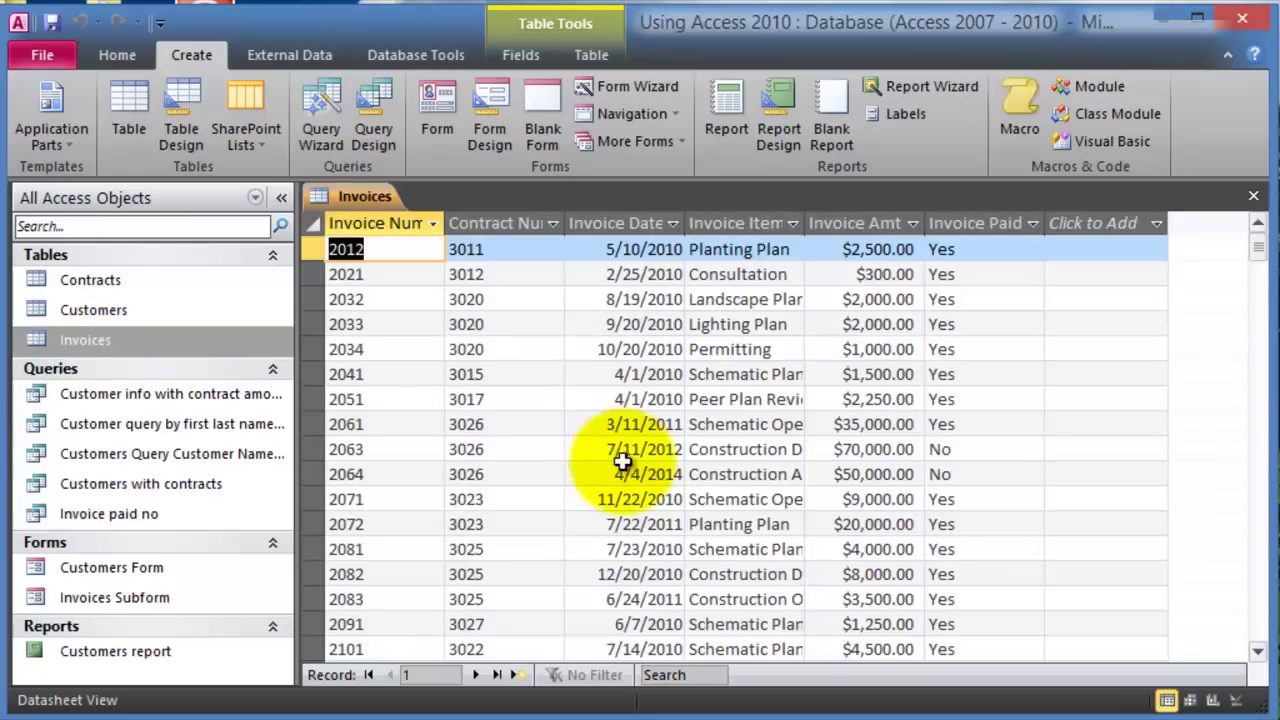
Set the Invoice Amt of the unpaid invoice dated 7/11/2012 to 1 and close the Invoices table.
left_click(860, 451)
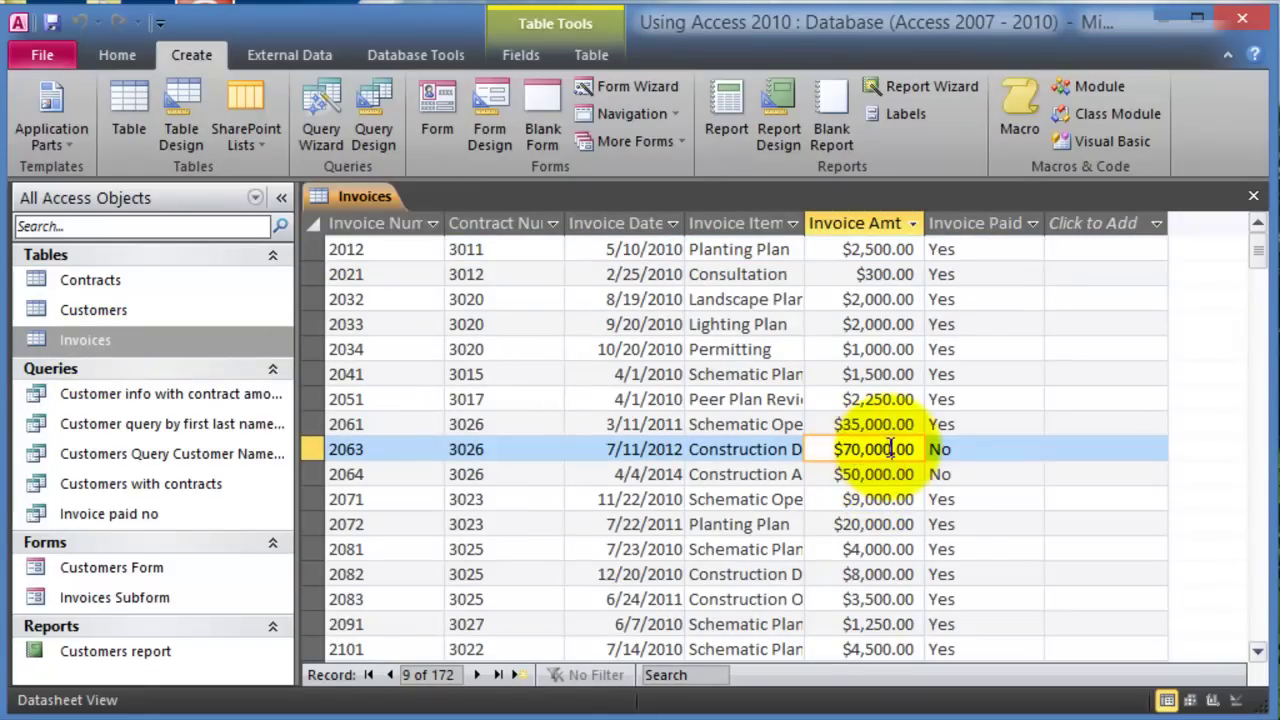
left_click_drag(914, 456, 810, 455)
type("1")
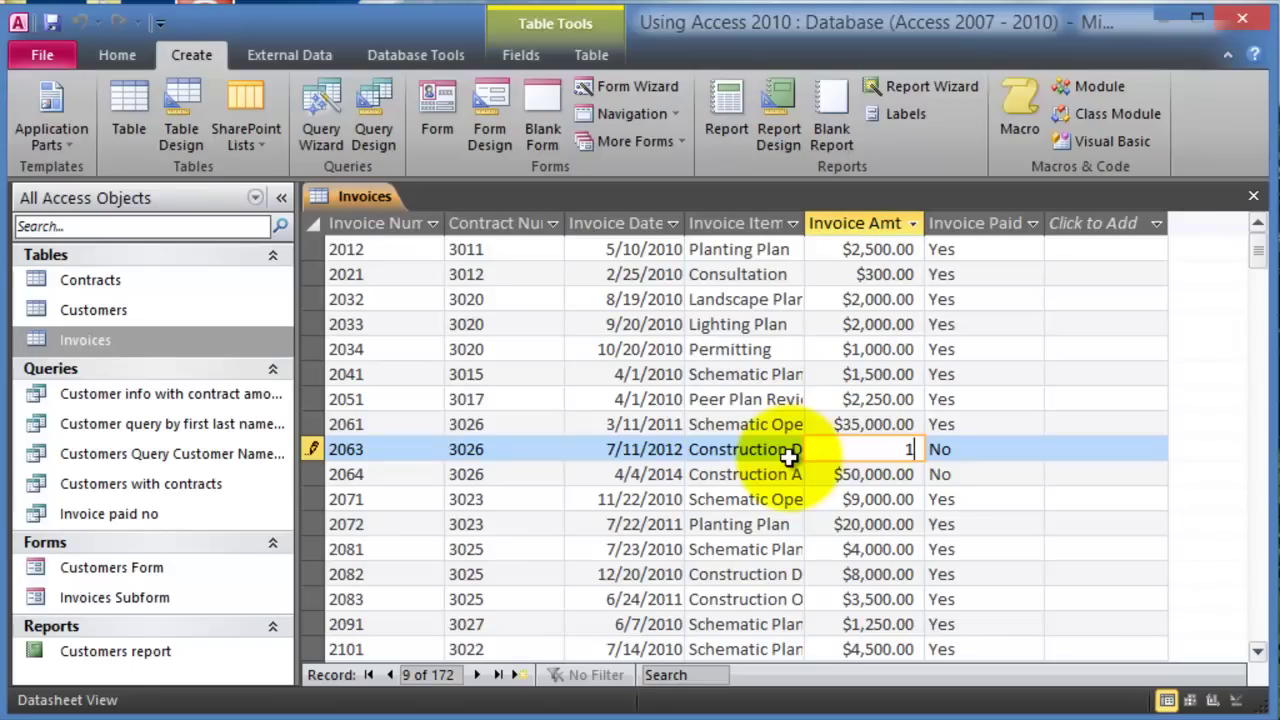
key("Tab")
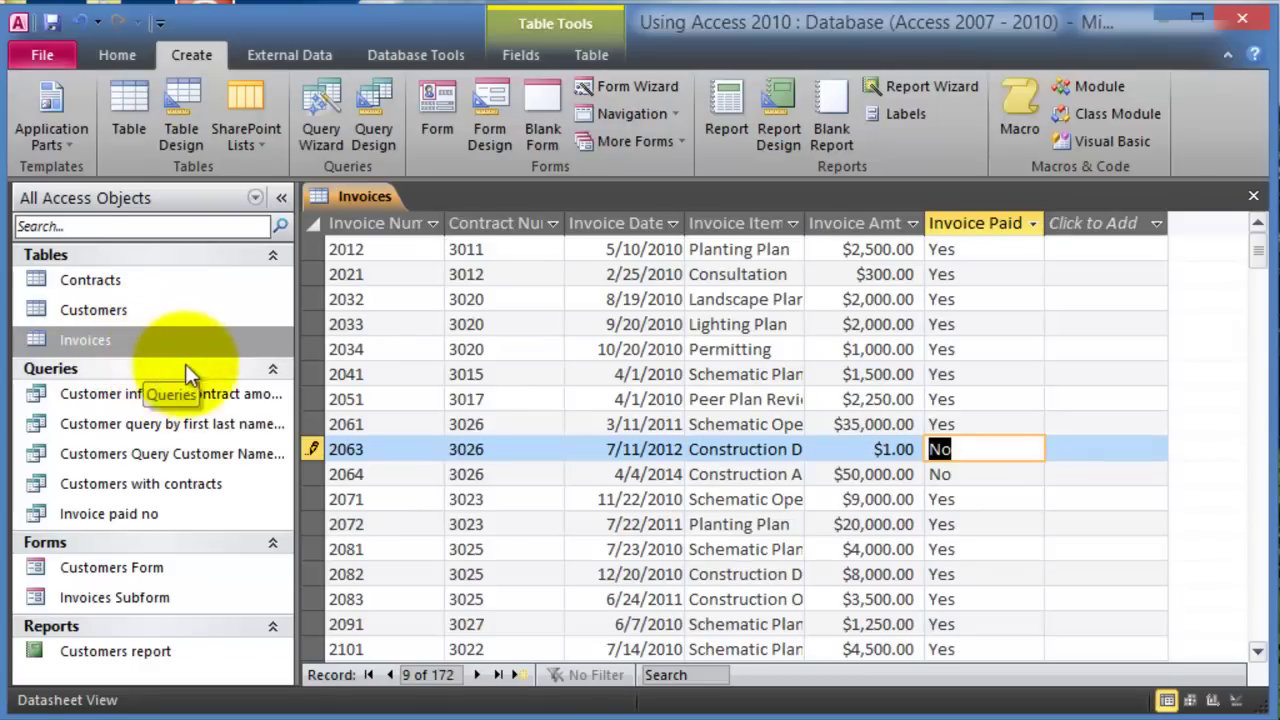
left_click(1253, 196)
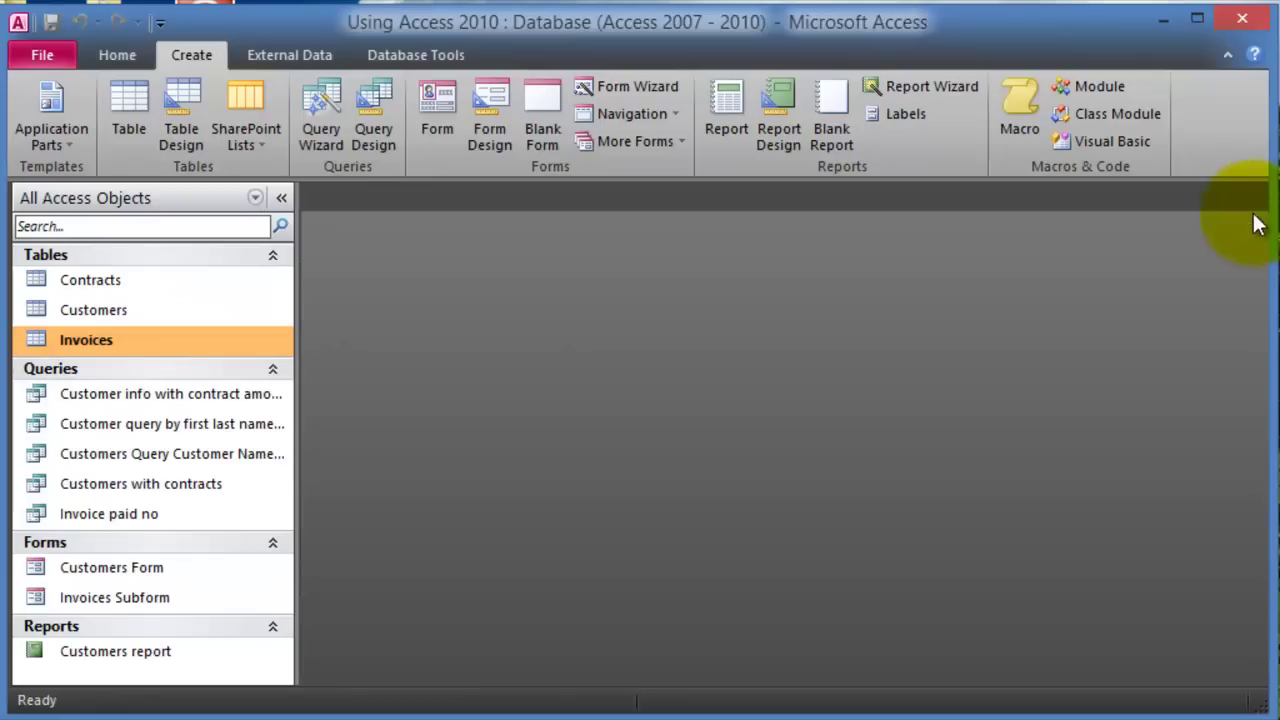
Reopen the Invoice paid no query and check its Invoice Amt total and Late Fee column.
double_click(112, 514)
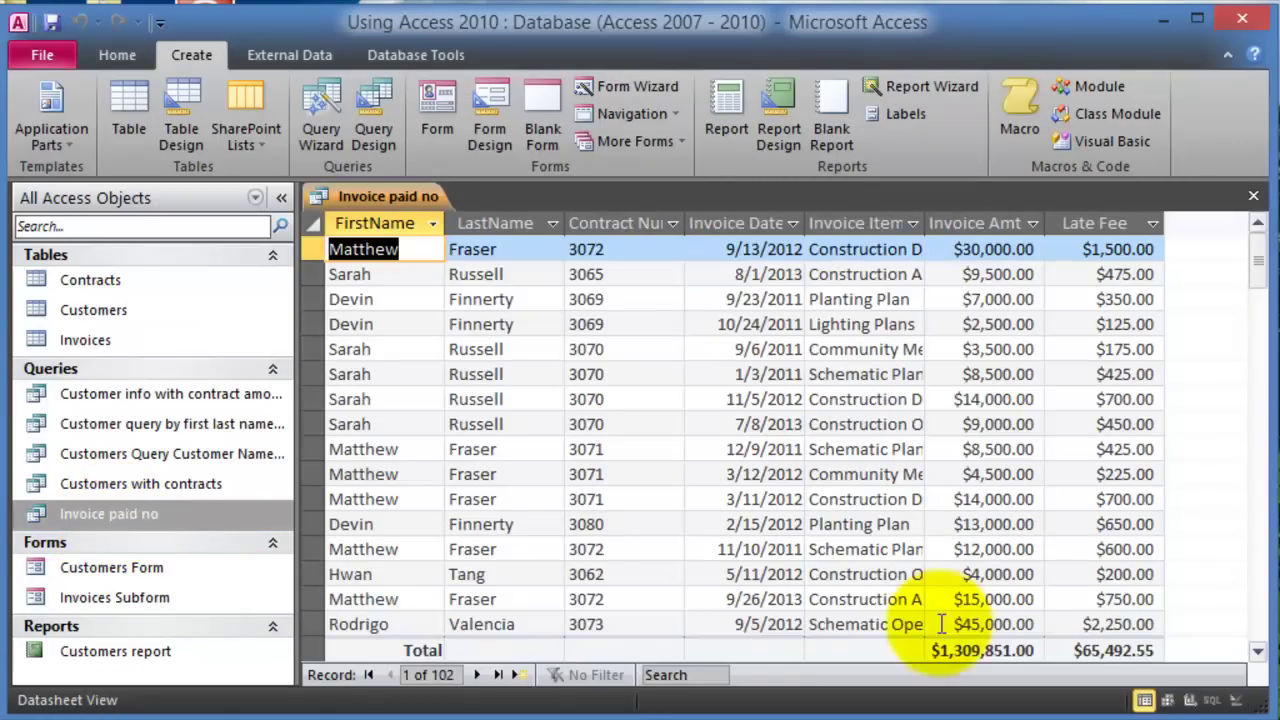
left_click(1005, 651)
left_click(1043, 653)
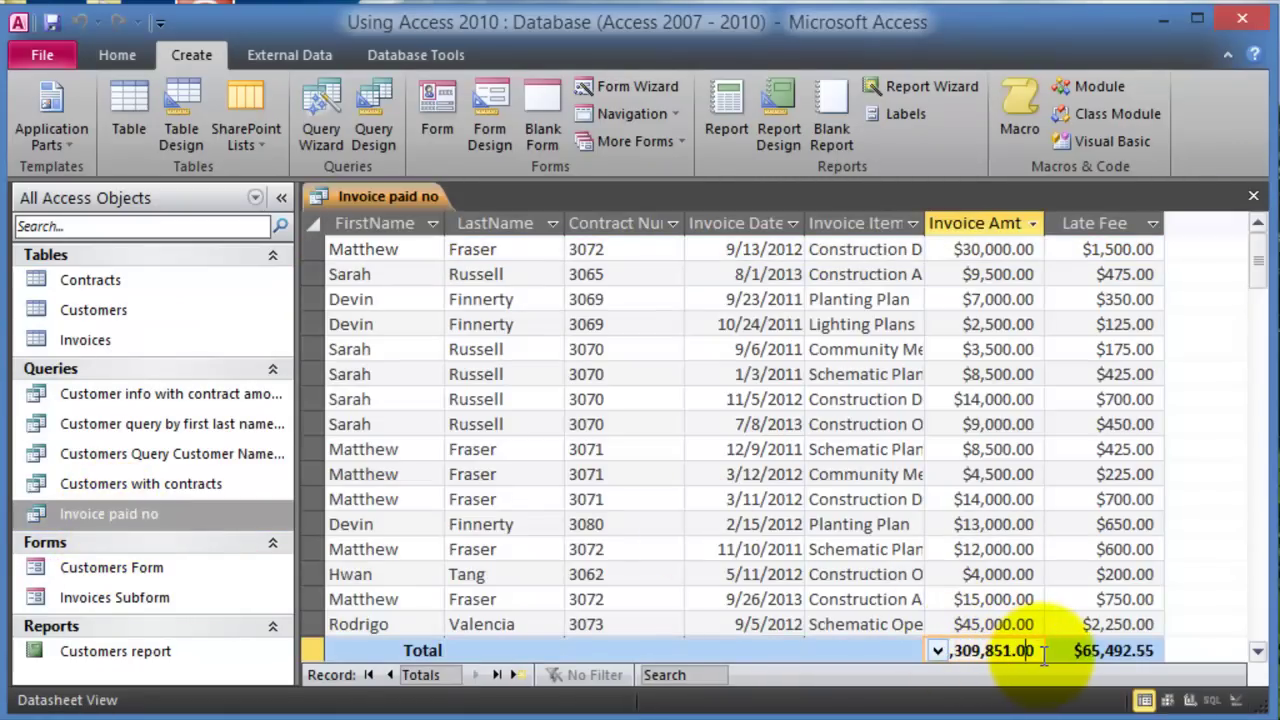
left_click(900, 651)
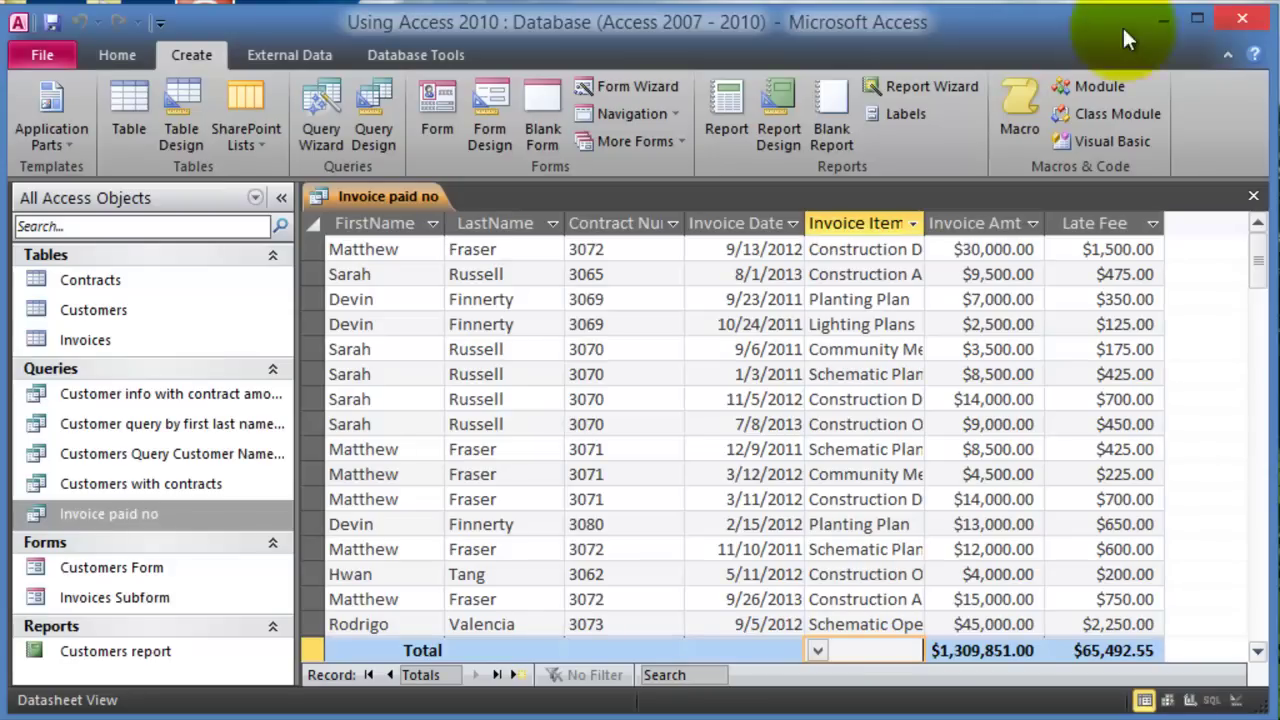
left_click(1090, 226)
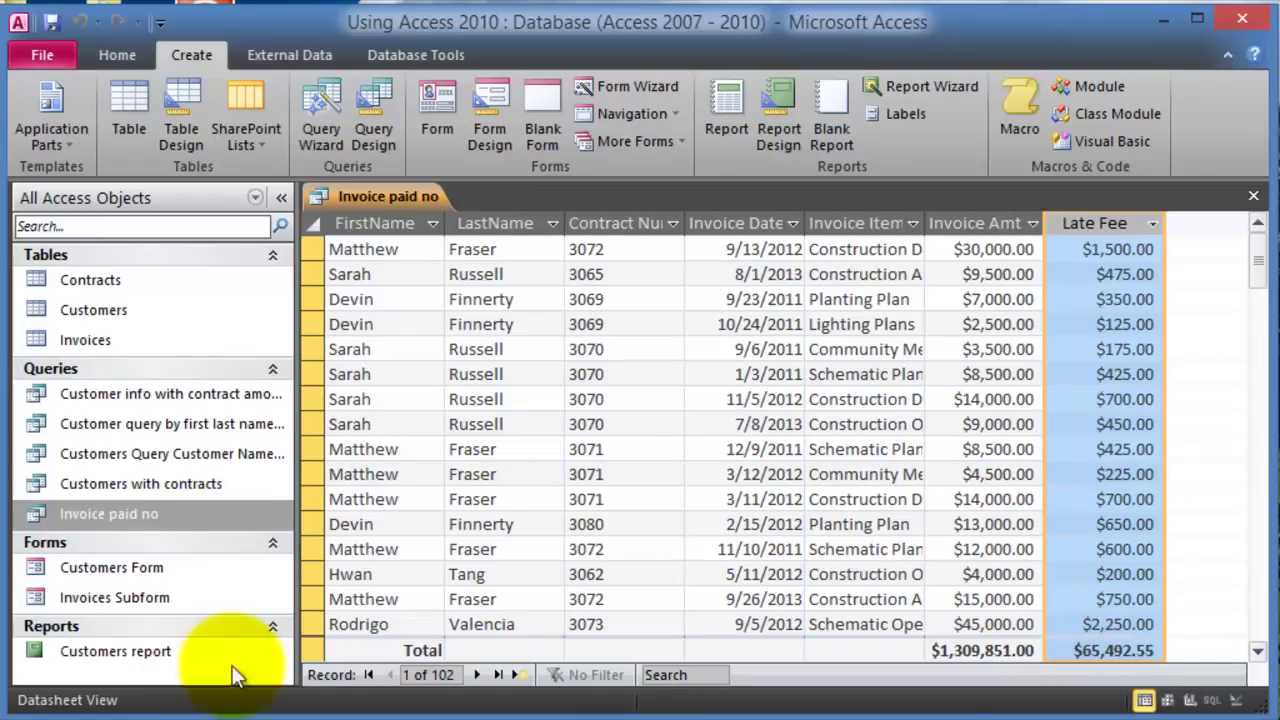
Open the Invoice paid no query in Design View and change the Late Fee expression's multiplier to 0.07.
right_click(129, 519)
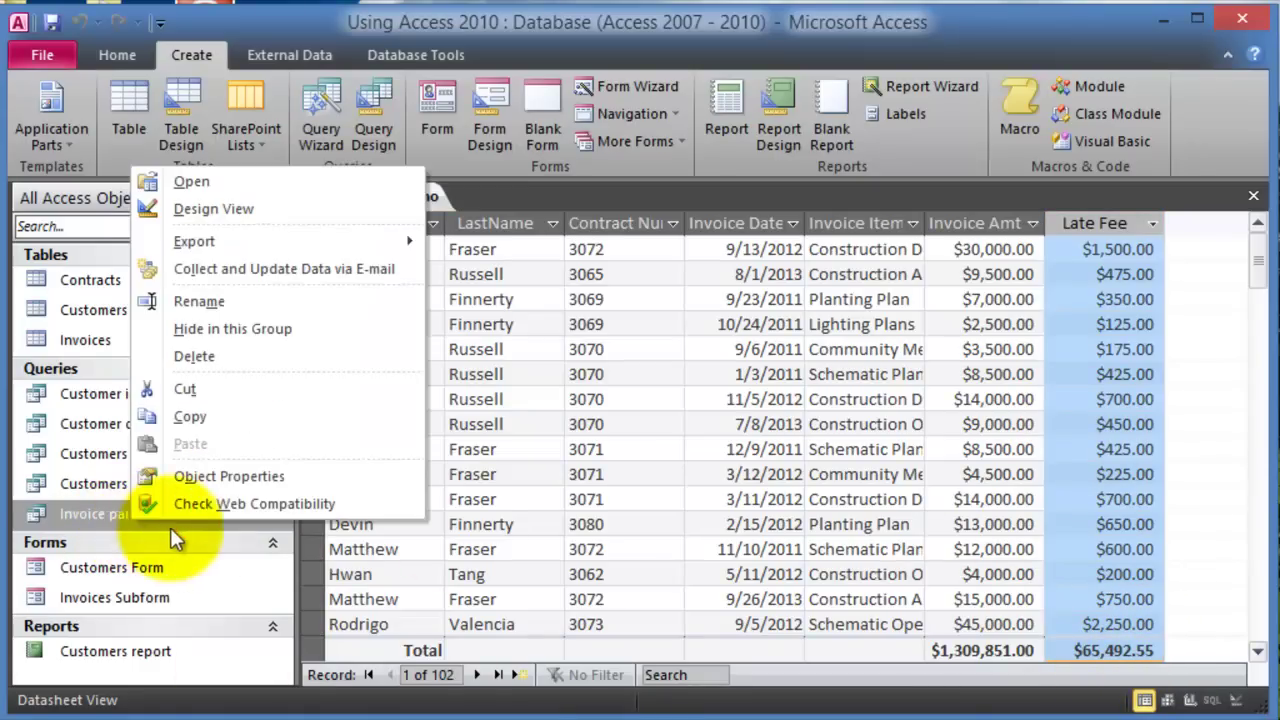
left_click(255, 209)
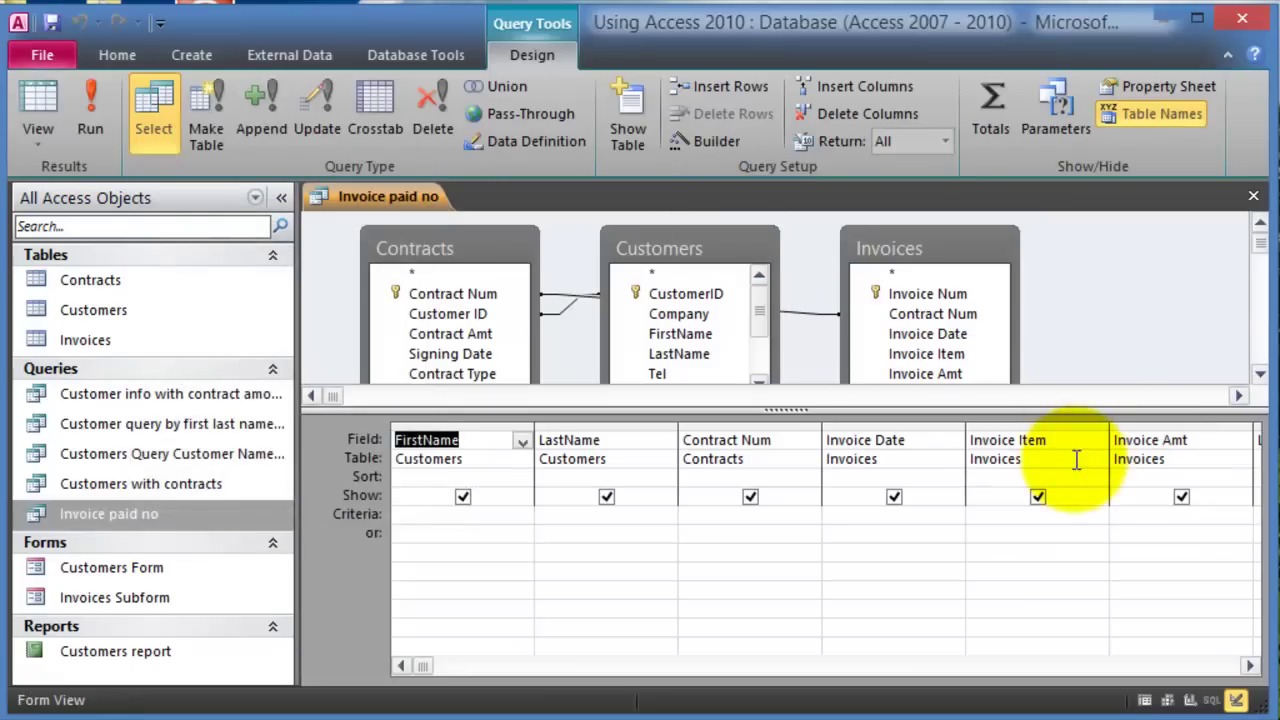
left_click(1159, 458)
scroll(1130, 465, "right", 2)
left_click(1087, 447)
key("Right")
key("Right")
key("Right")
key("Right")
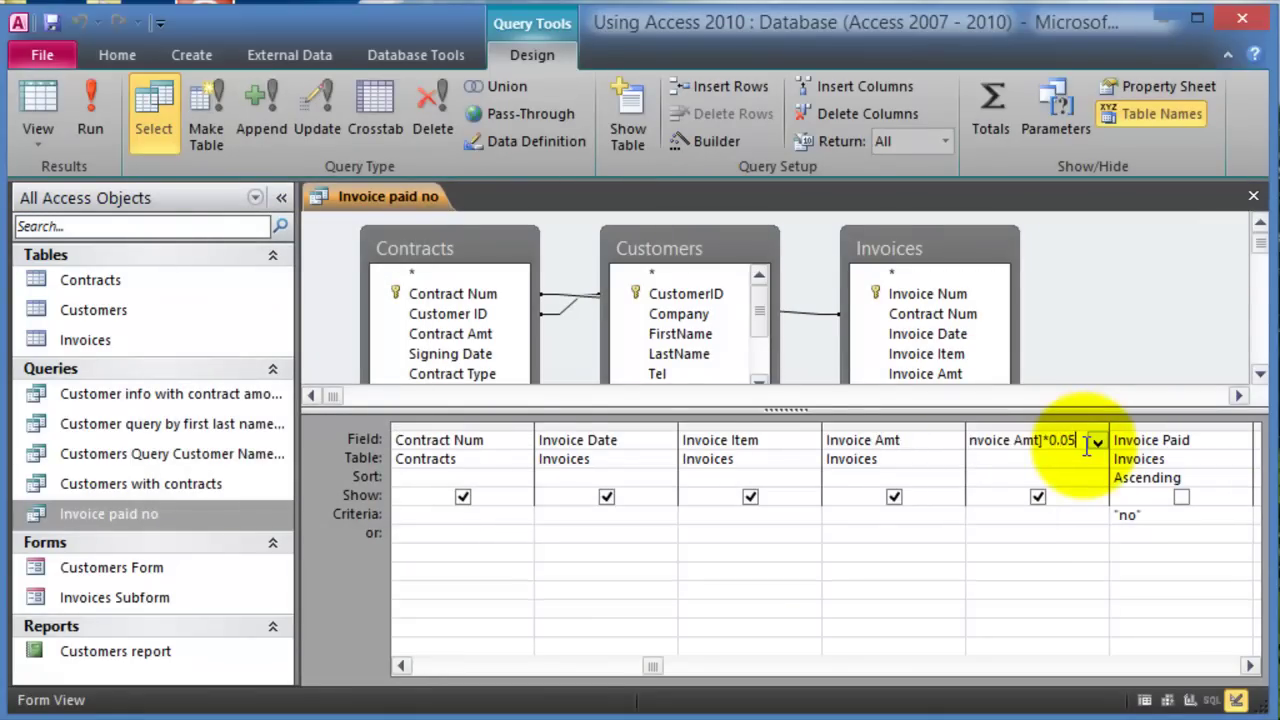
key("BackSpace")
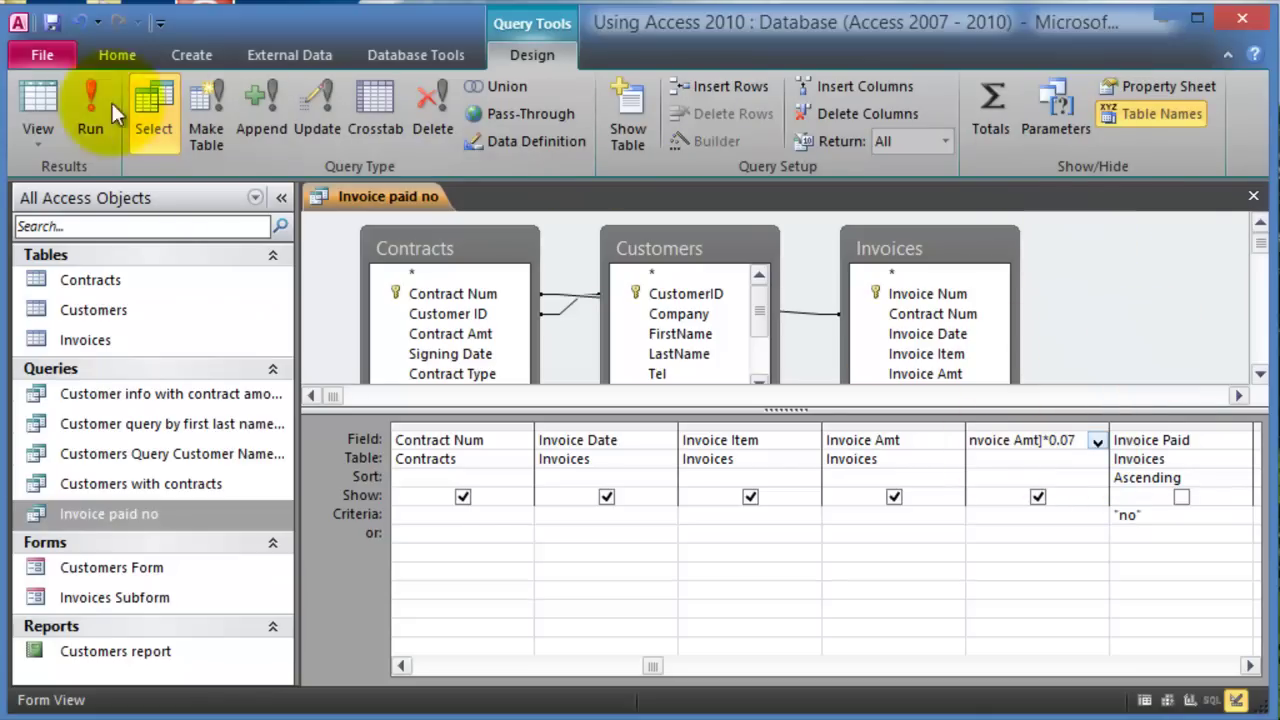
Run the Invoice paid no query and check the Late Fee column's total.
left_click(86, 110)
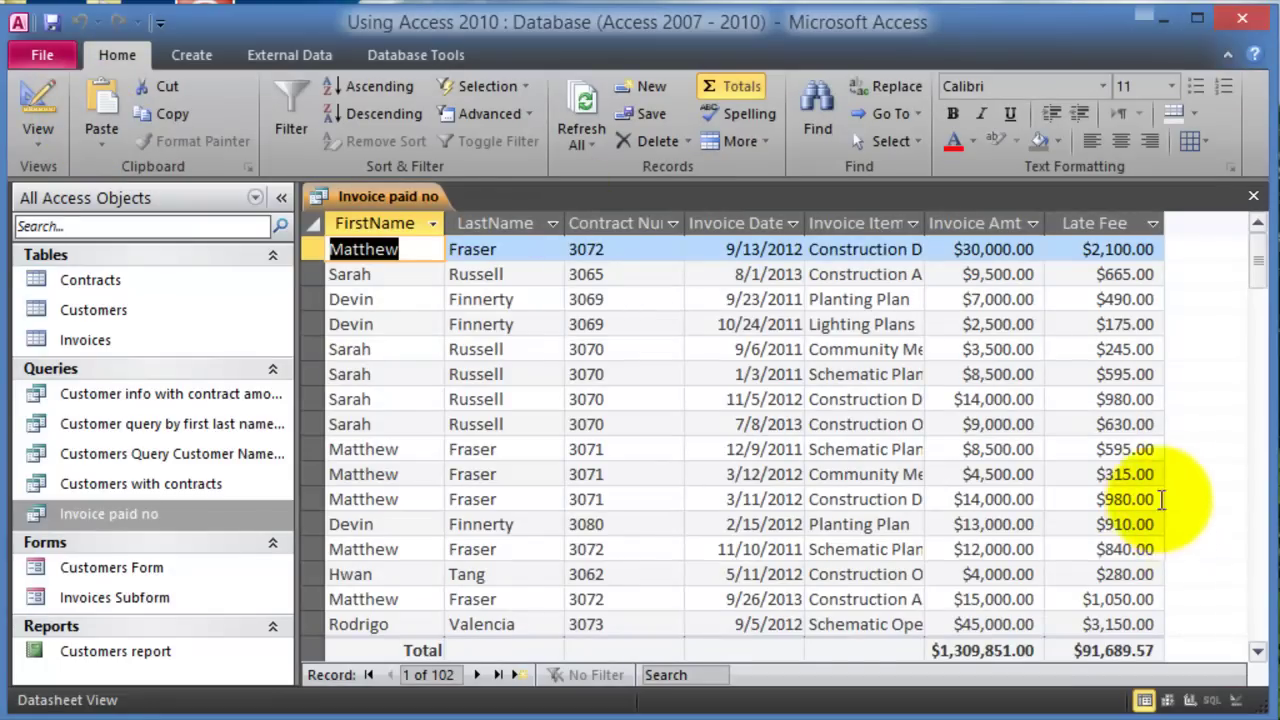
scroll(1150, 520, "down", 1)
scroll(1105, 655, "up", 1)
left_click(1105, 650)
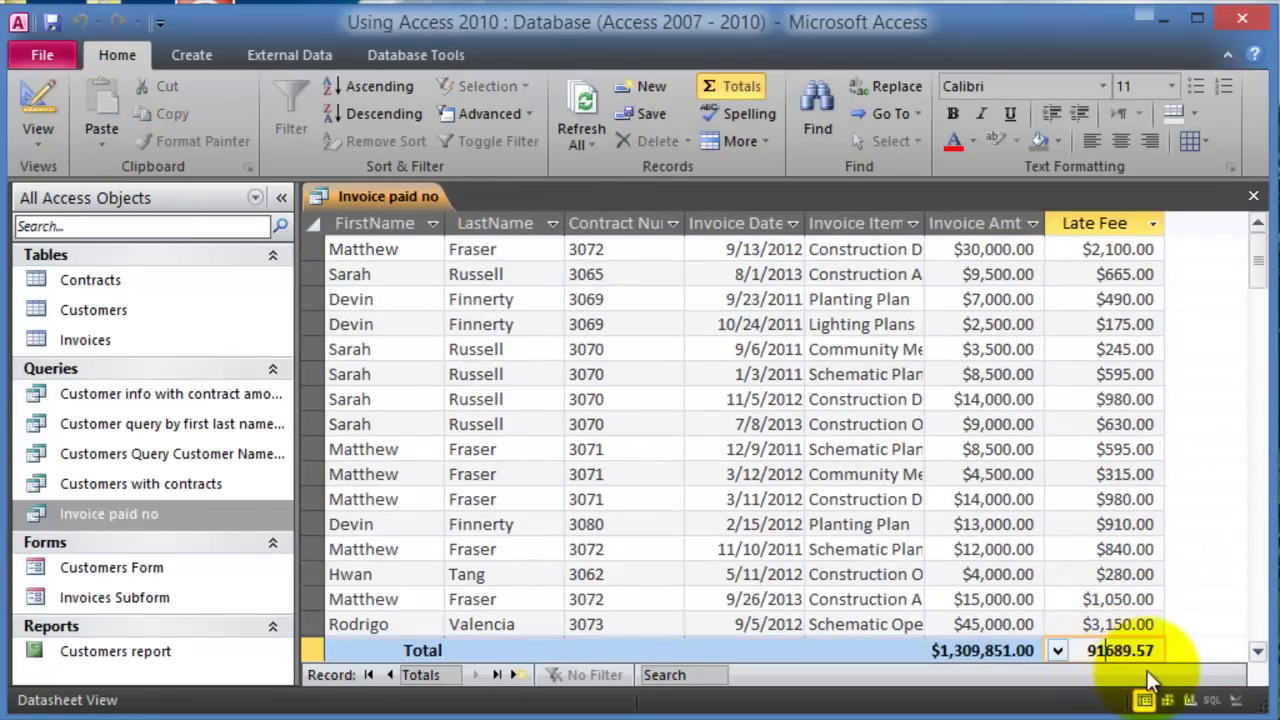